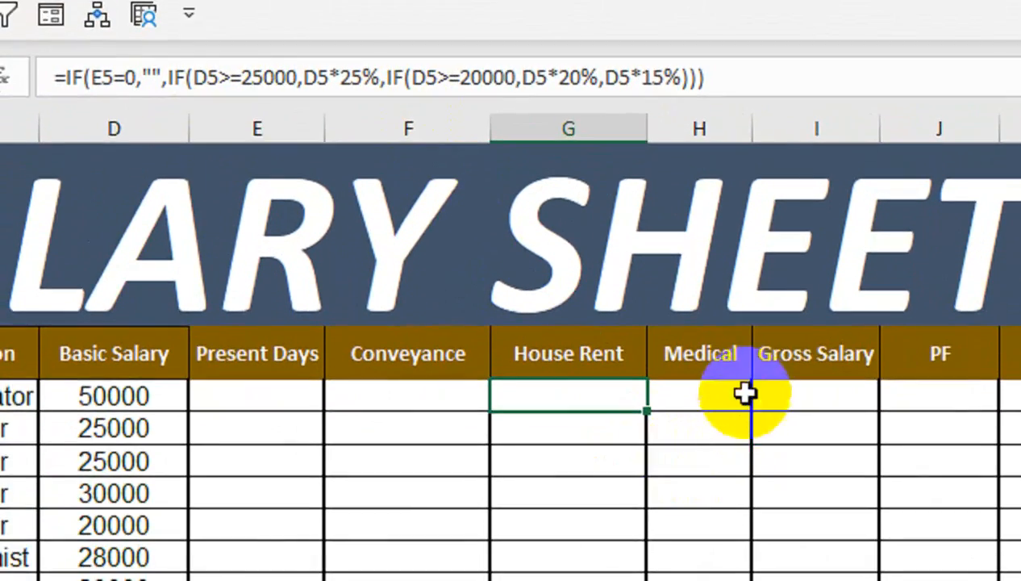
- Examine the Gross Salary, Net Salary and Conveyance formulas in row 5 of the salary sheet
{"action": "left_click", "coordinate": [766, 395]}
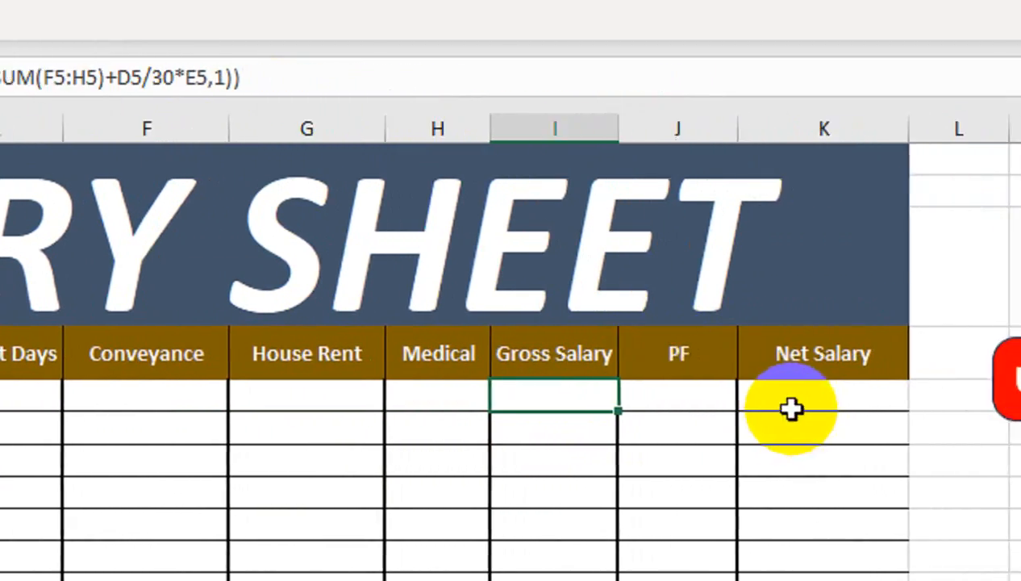
{"action": "left_click", "coordinate": [792, 409]}
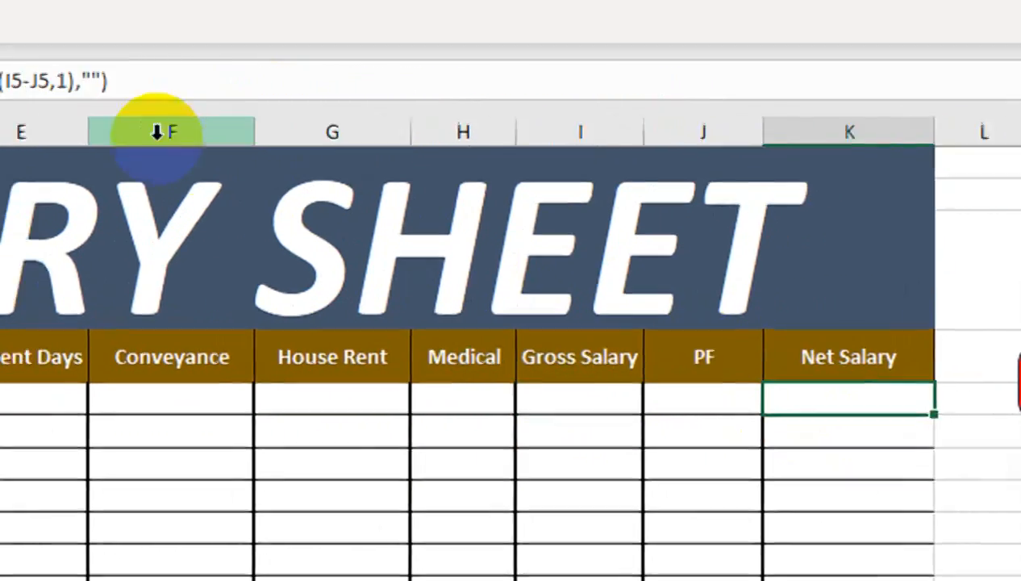
{"action": "left_click", "coordinate": [209, 396]}
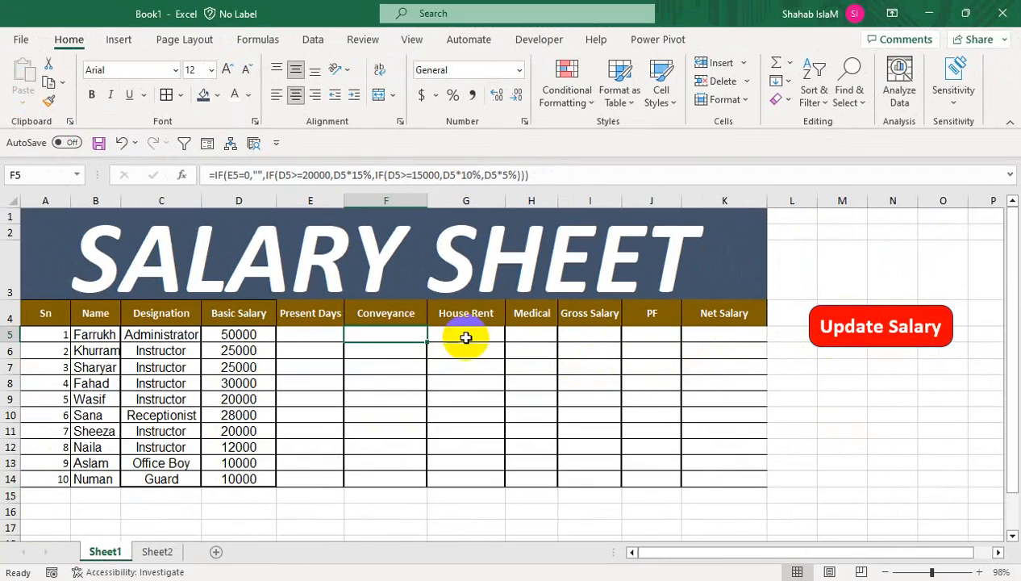
{"action": "left_click", "coordinate": [813, 383]}
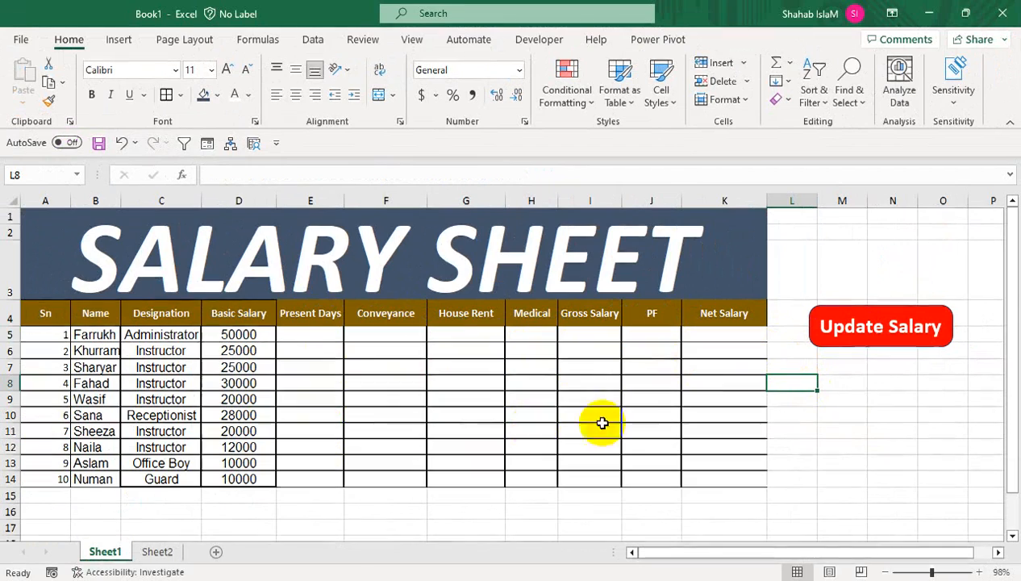
- Run Update Salary to fill in the salary columns, and check them against the attendance records on Sheet2
{"action": "left_click", "coordinate": [875, 353]}
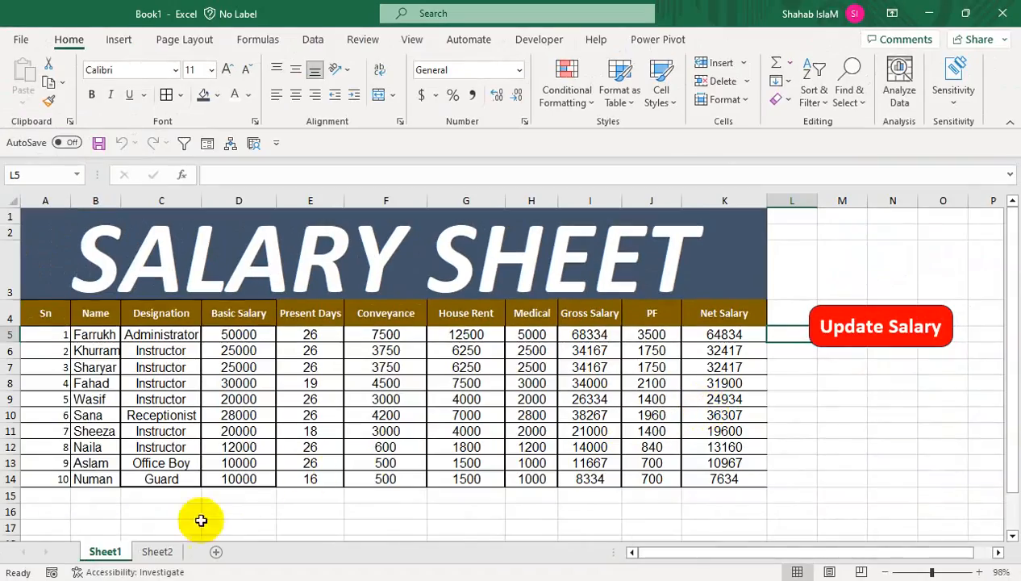
{"action": "left_click", "coordinate": [157, 551]}
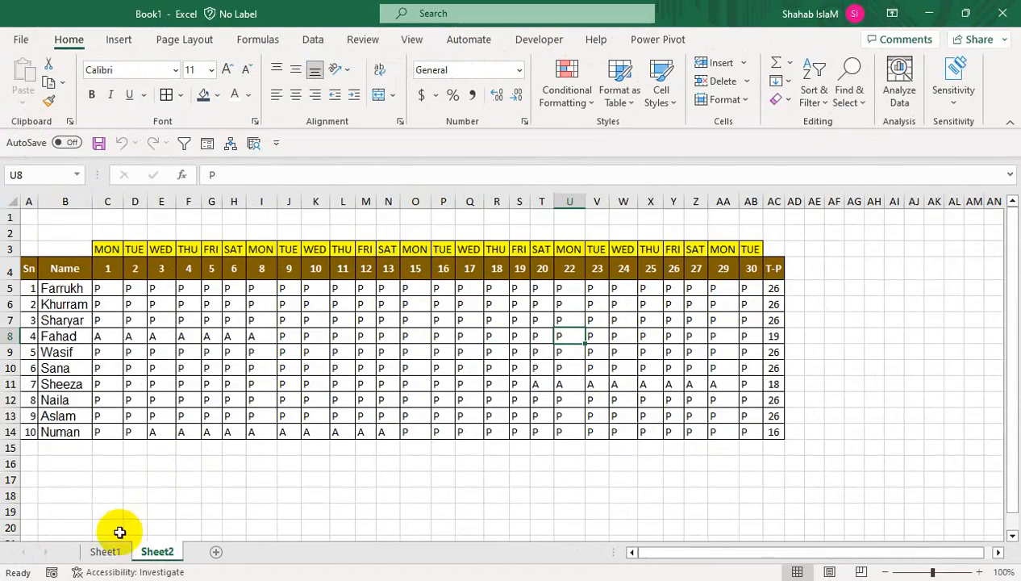
{"action": "left_click", "coordinate": [105, 551]}
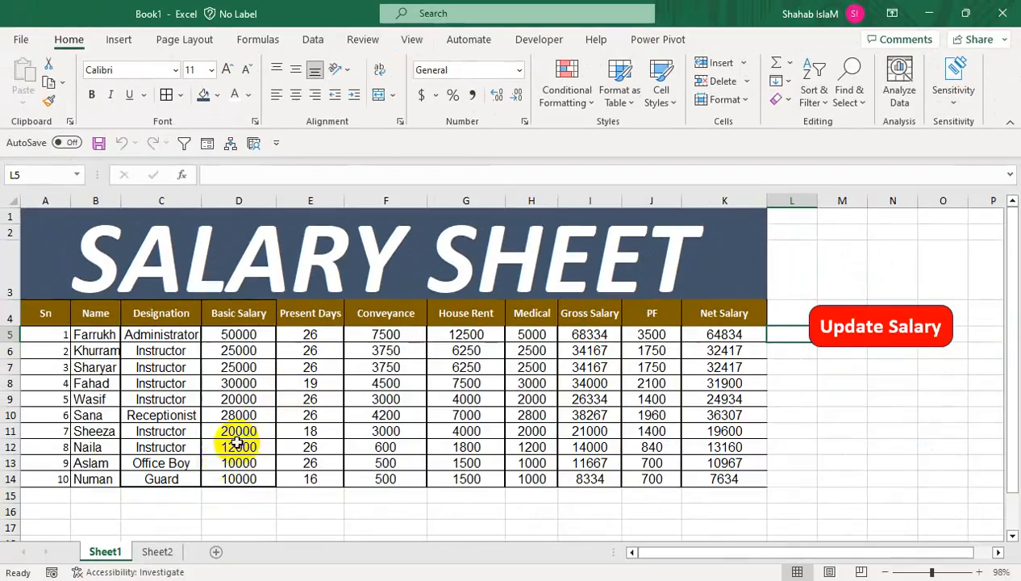
- Clear the first employee's attendance for days 15 to 30 on Sheet2, and check the salary sheet
{"action": "left_click", "coordinate": [166, 552]}
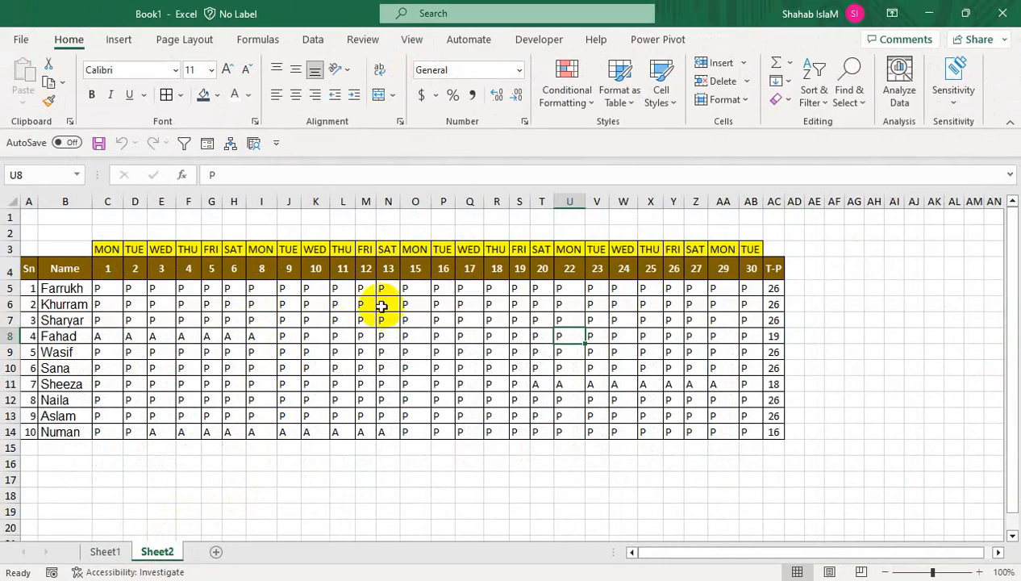
{"action": "left_click_drag", "start_coordinate": [748, 282], "coordinate": [412, 284]}
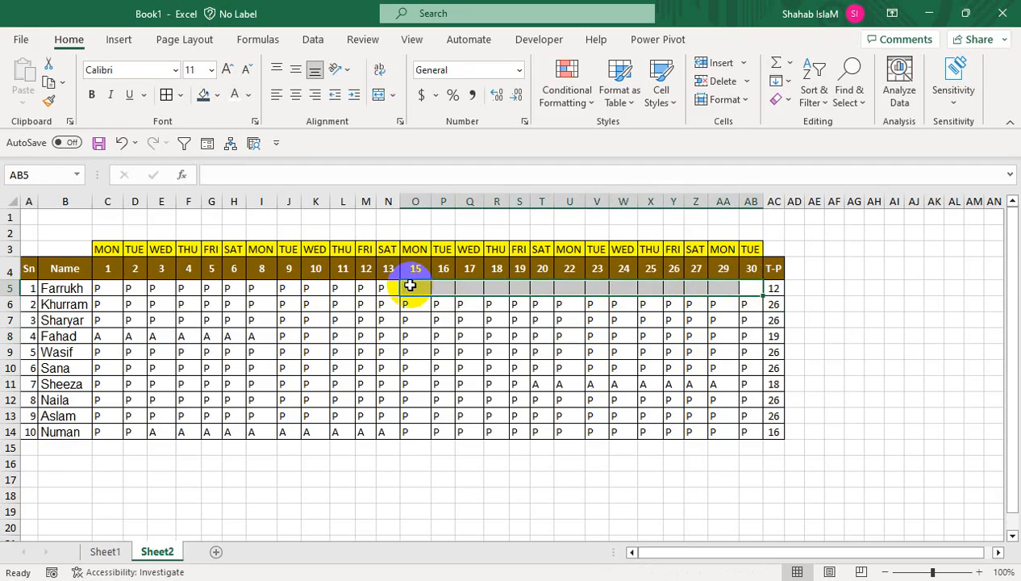
{"action": "left_click", "coordinate": [595, 336]}
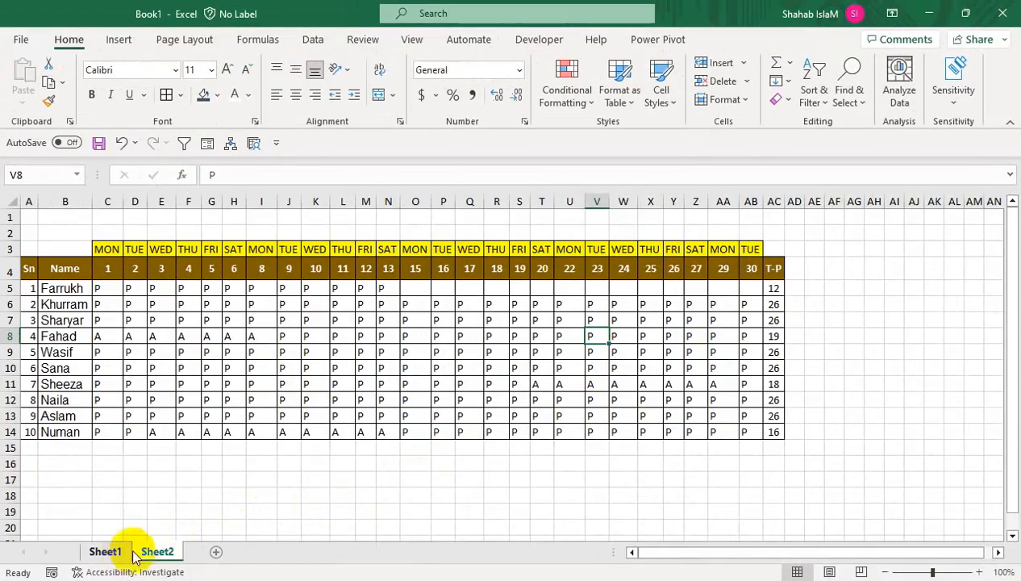
{"action": "left_click", "coordinate": [121, 552]}
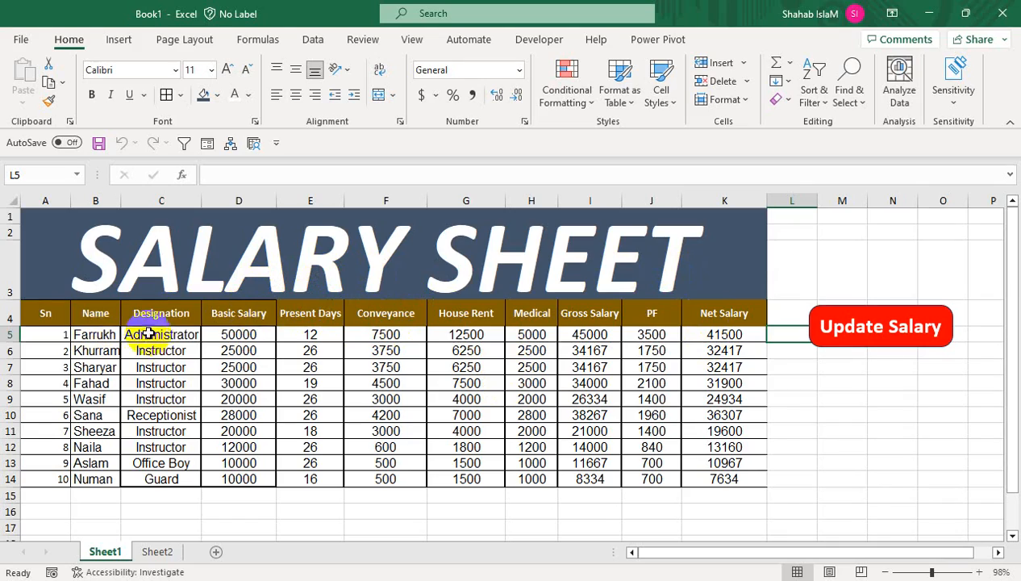
- Compare the employee list on Sheet1 with the Sn, Name and attendance layout on Sheet2
{"action": "left_click", "coordinate": [155, 551]}
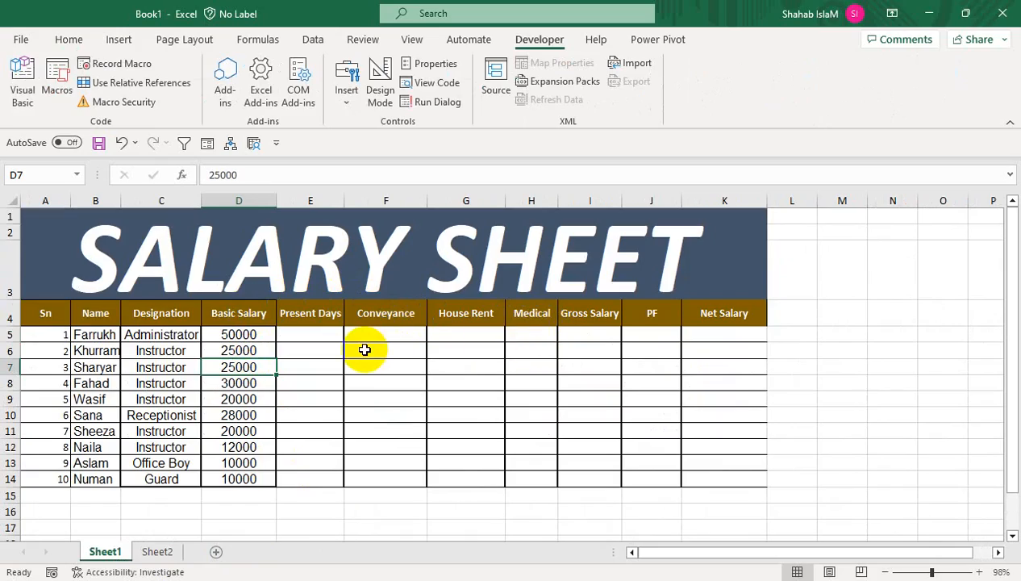
{"action": "left_click", "coordinate": [158, 551]}
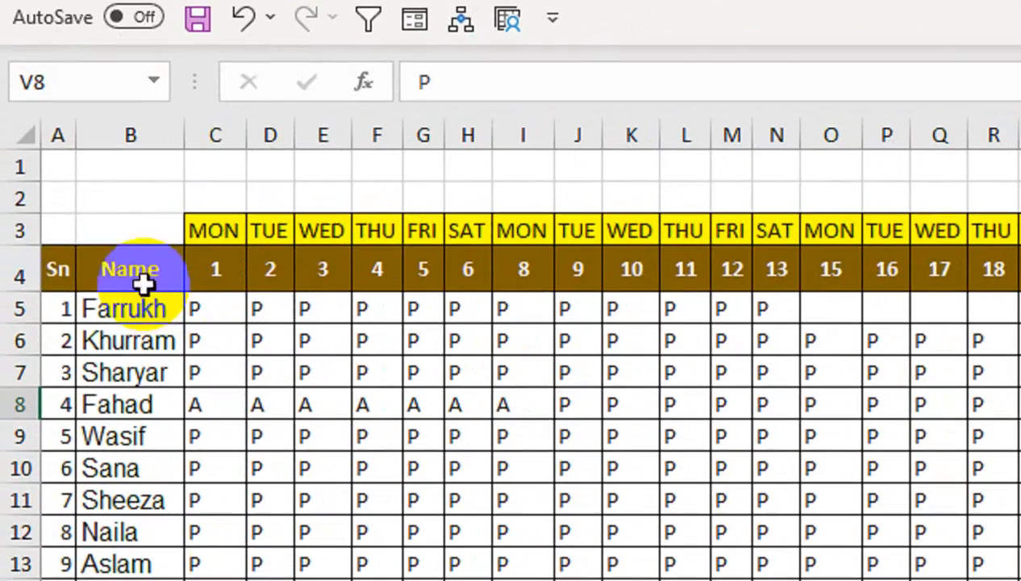
{"action": "left_click", "coordinate": [62, 268]}
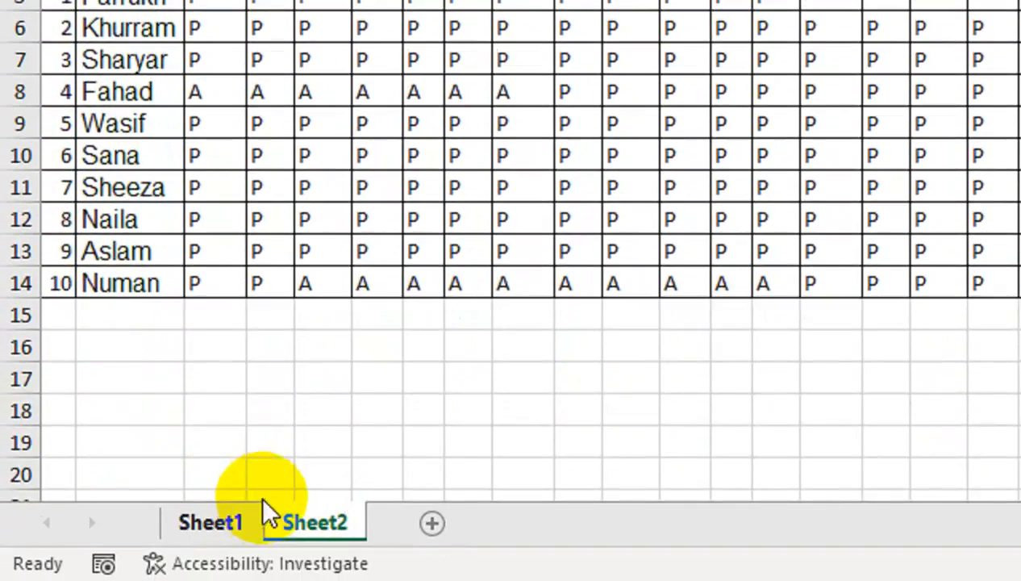
{"action": "left_click", "coordinate": [242, 523]}
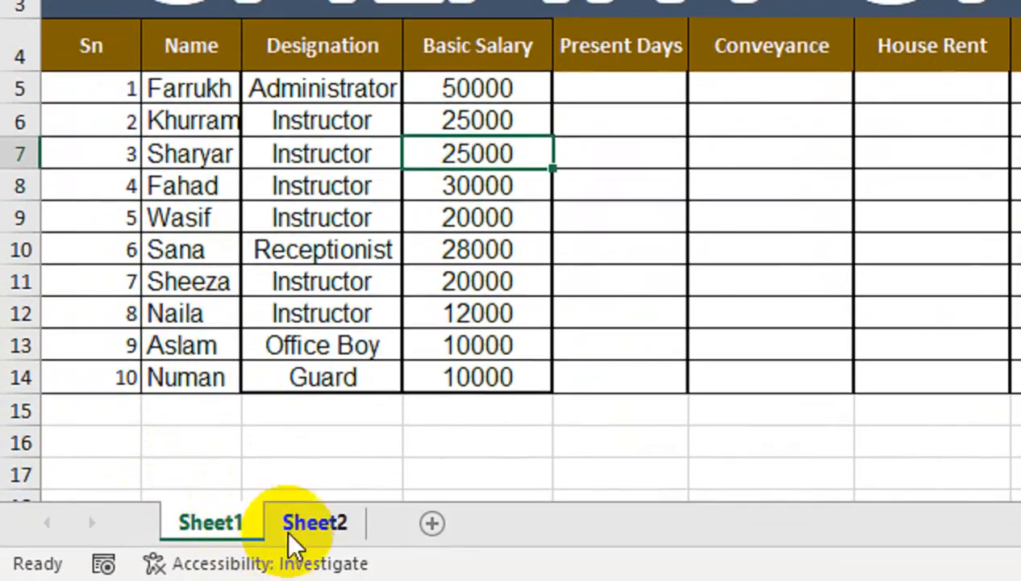
{"action": "left_click", "coordinate": [292, 533]}
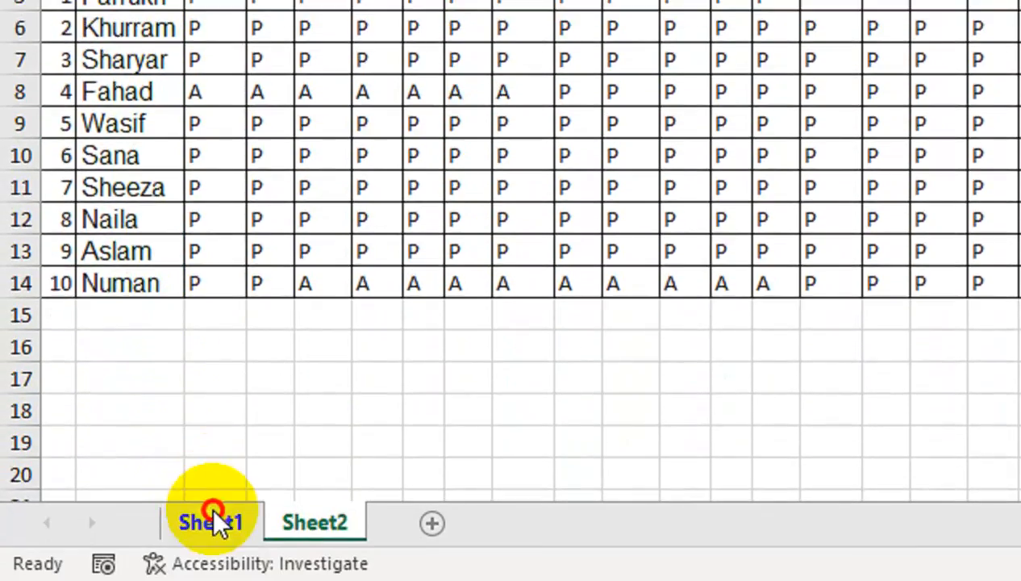
{"action": "left_click", "coordinate": [213, 522]}
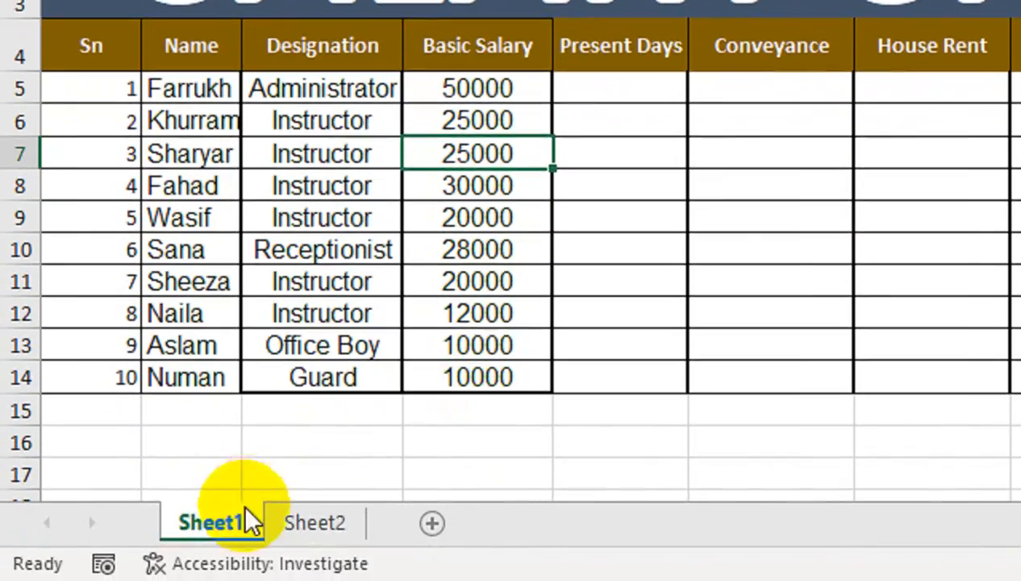
{"action": "left_click", "coordinate": [317, 522]}
- Try refilling the day headers in C4:AB4 of Sheet2 with consecutive numbers starting at 1, and undo the fill
{"action": "left_click", "coordinate": [201, 115]}
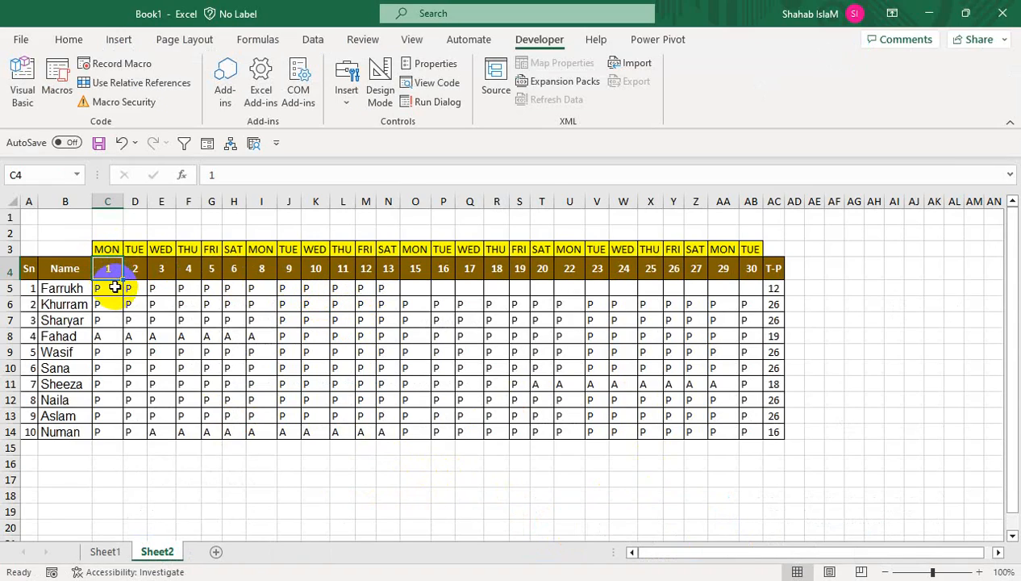
{"action": "left_click", "coordinate": [754, 264]}
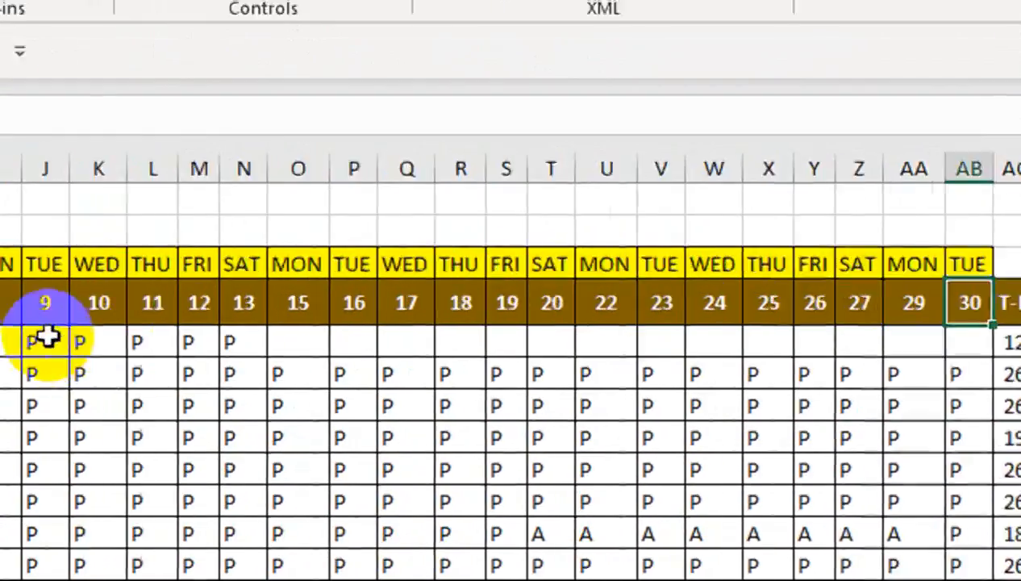
{"action": "left_click", "coordinate": [114, 267]}
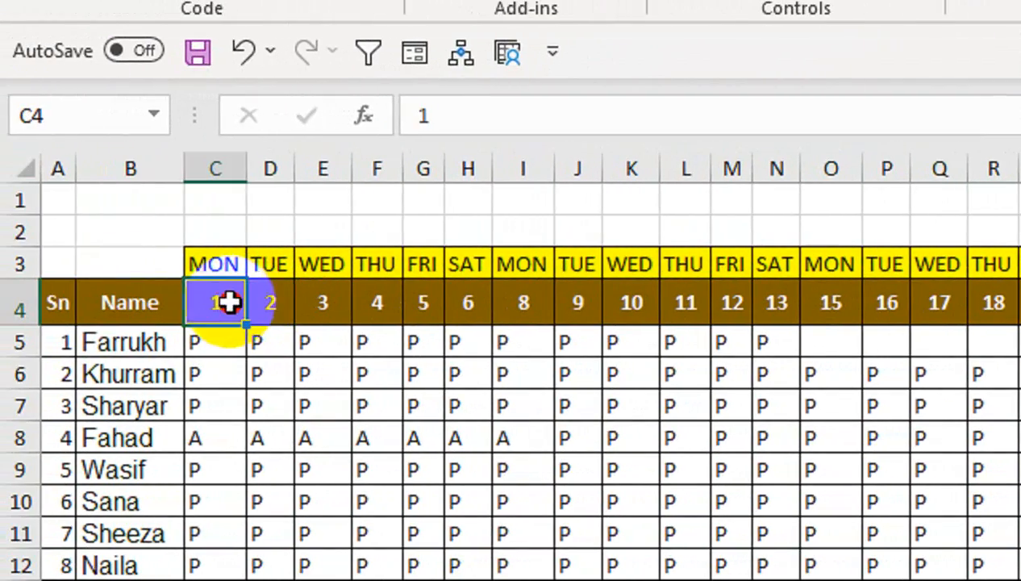
{"action": "left_click_drag", "start_coordinate": [230, 303], "coordinate": [761, 311]}
{"action": "left_click", "coordinate": [791, 308]}
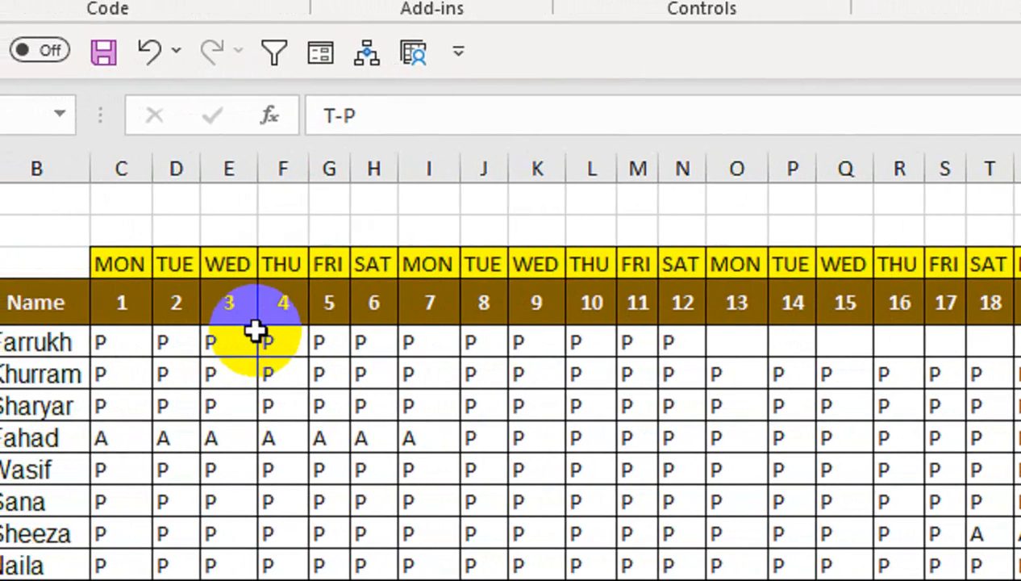
{"action": "key", "text": "ctrl+z"}
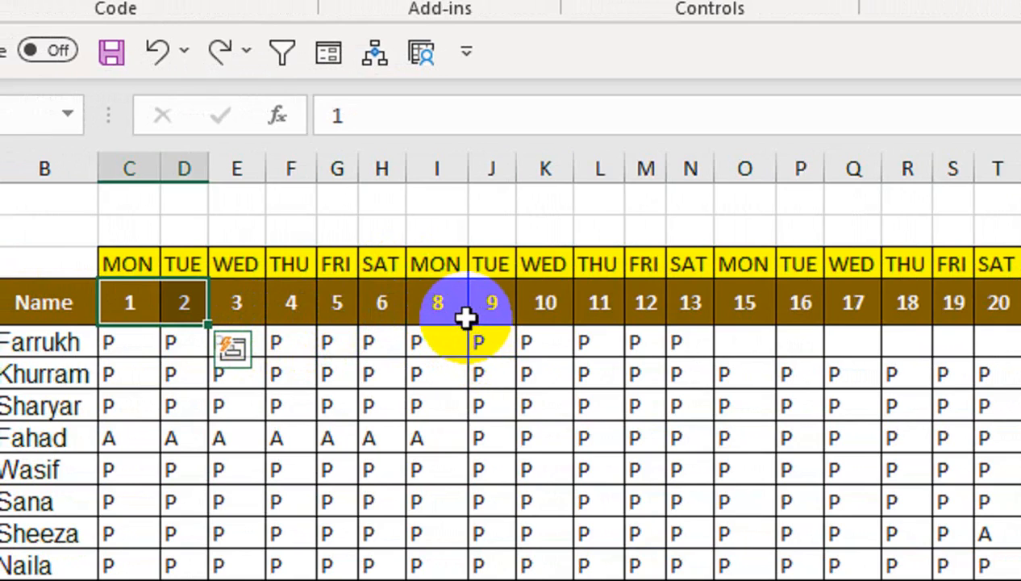
- Delete the attendance columns C through AC from Sheet2
{"action": "left_click", "coordinate": [130, 168]}
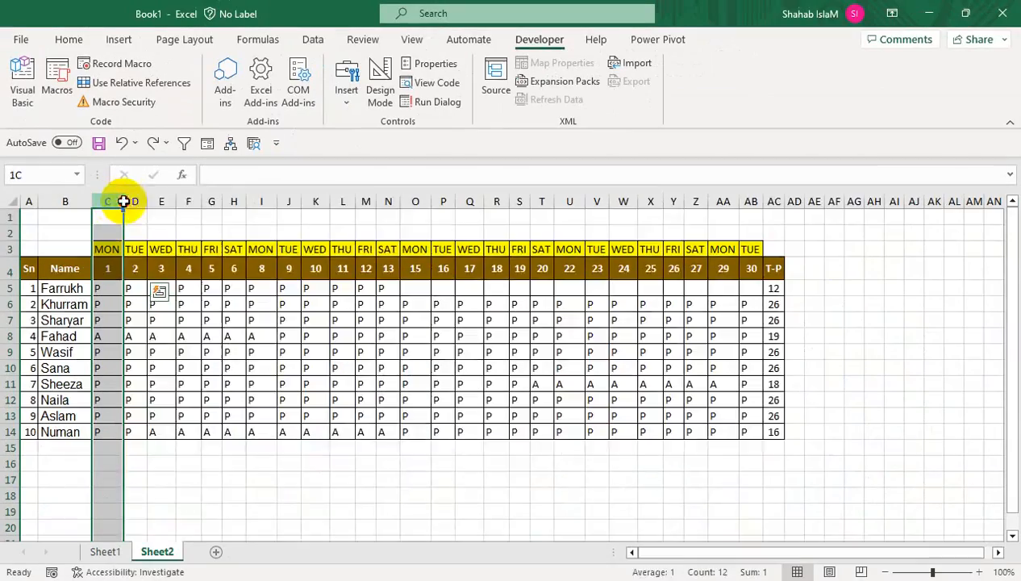
{"action": "left_click_drag", "start_coordinate": [124, 198], "coordinate": [790, 227]}
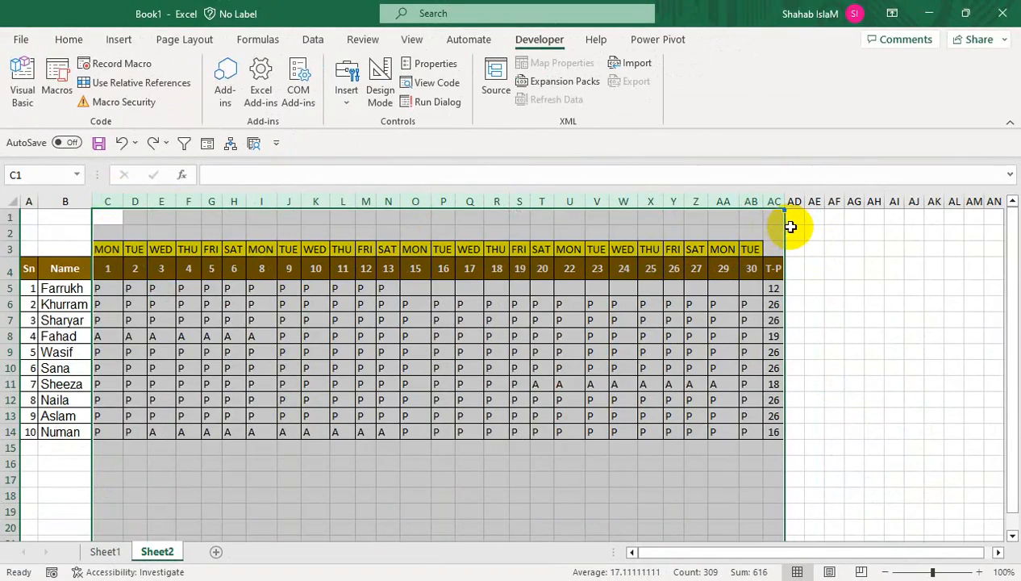
{"action": "key", "text": "ctrl+minus"}
- Enter 1 in C4 and fill a linear series across row 4 with a stop value of 30
{"action": "left_click", "coordinate": [110, 262]}
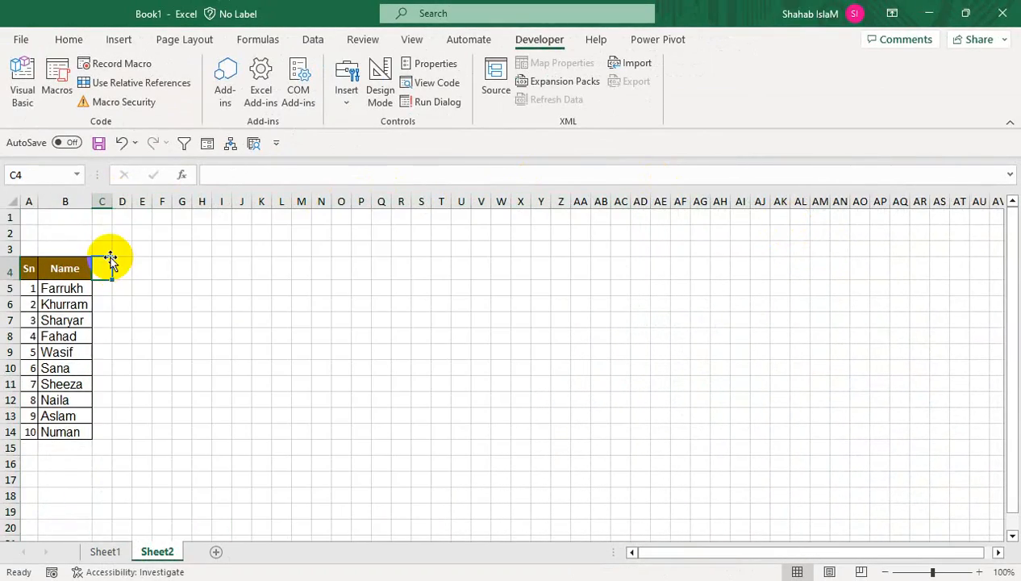
{"action": "type", "text": "1"}
{"action": "key", "text": "Tab"}
{"action": "left_click", "coordinate": [200, 367]}
{"action": "left_click", "coordinate": [104, 266]}
{"action": "left_click", "coordinate": [69, 38]}
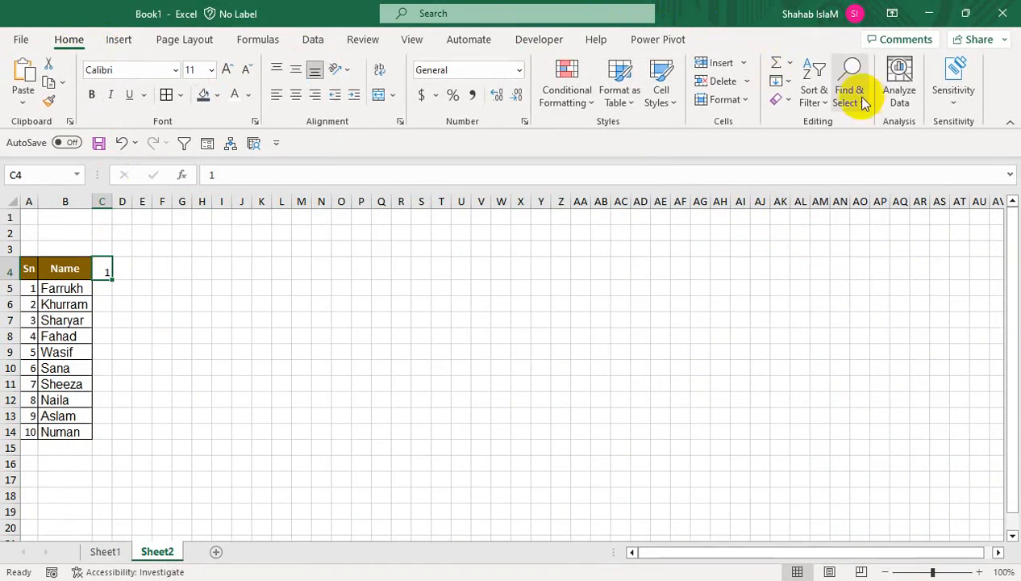
{"action": "left_click", "coordinate": [785, 81]}
{"action": "left_click", "coordinate": [782, 213]}
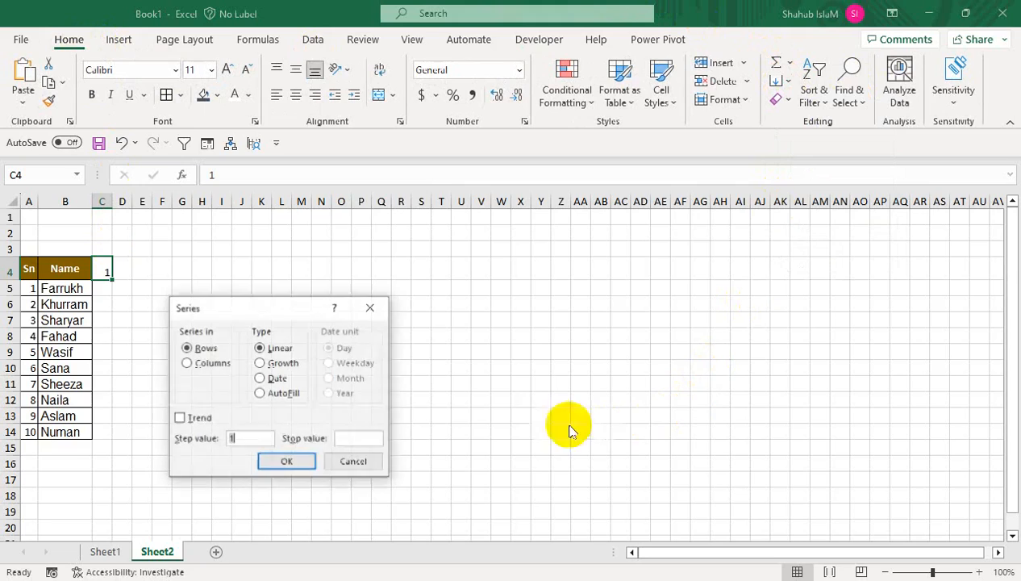
{"action": "left_click", "coordinate": [353, 441]}
{"action": "type", "text": "30"}
{"action": "left_click", "coordinate": [299, 457]}
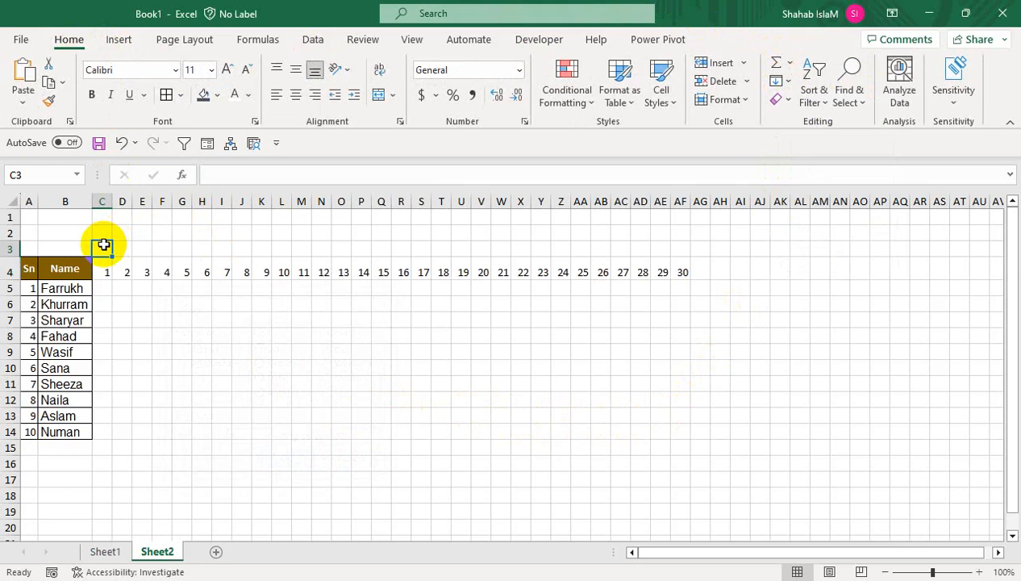
- Enter Mon in C3, fill the weekday names across to AF3, and autofit all column widths
{"action": "type", "text": "Mon"}
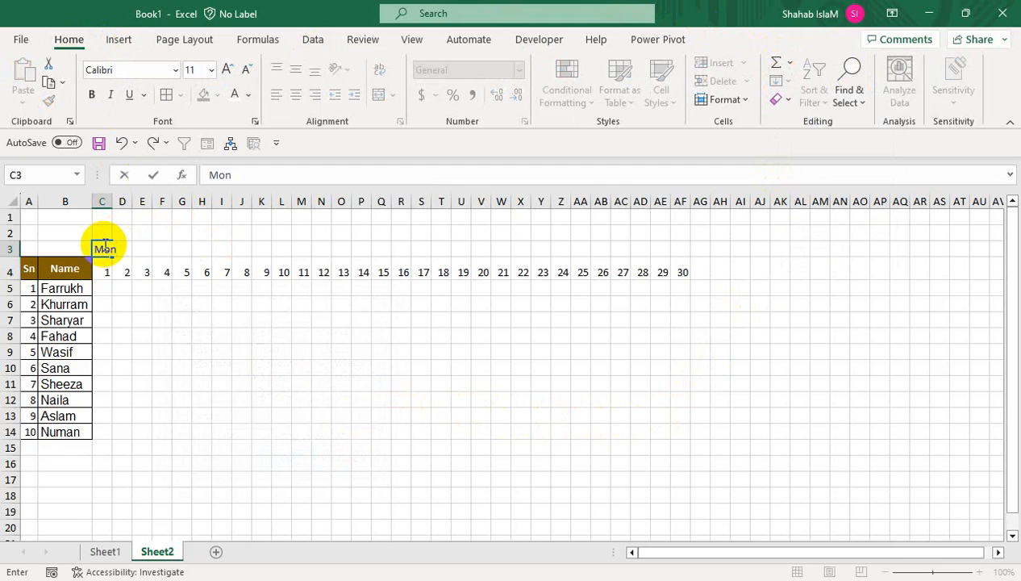
{"action": "key", "text": "Tab"}
{"action": "left_click_drag", "start_coordinate": [108, 251], "coordinate": [688, 256]}
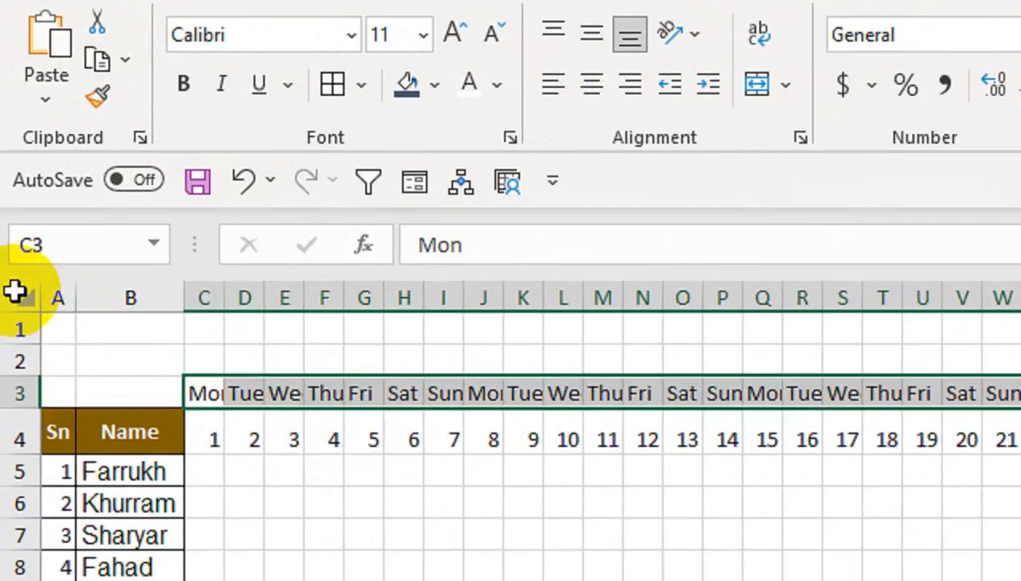
{"action": "left_click", "coordinate": [8, 198]}
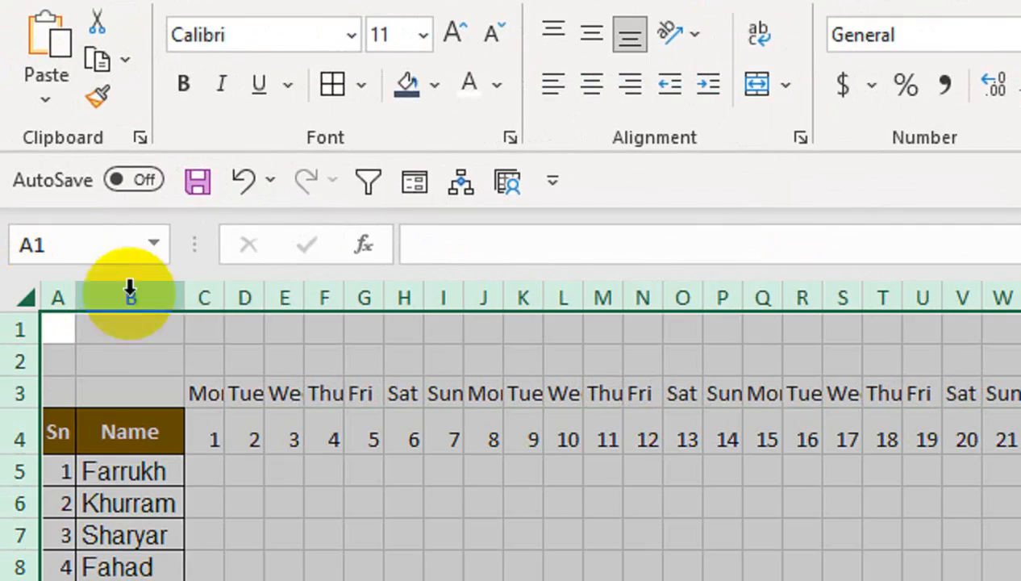
{"action": "double_click", "coordinate": [265, 299]}
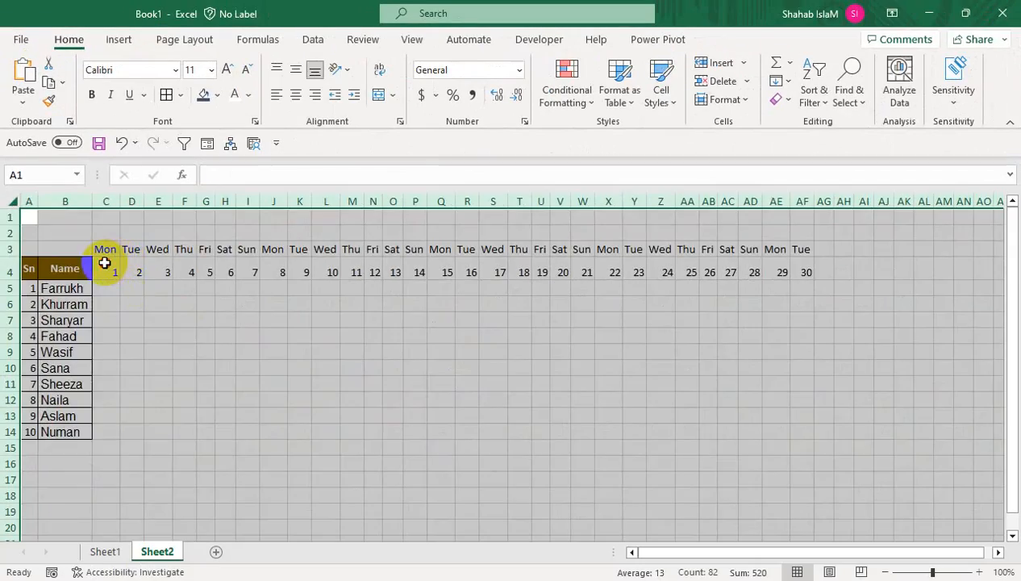
- Apply all borders to the attendance grid C3:AG14
{"action": "left_click_drag", "start_coordinate": [102, 264], "coordinate": [578, 266]}
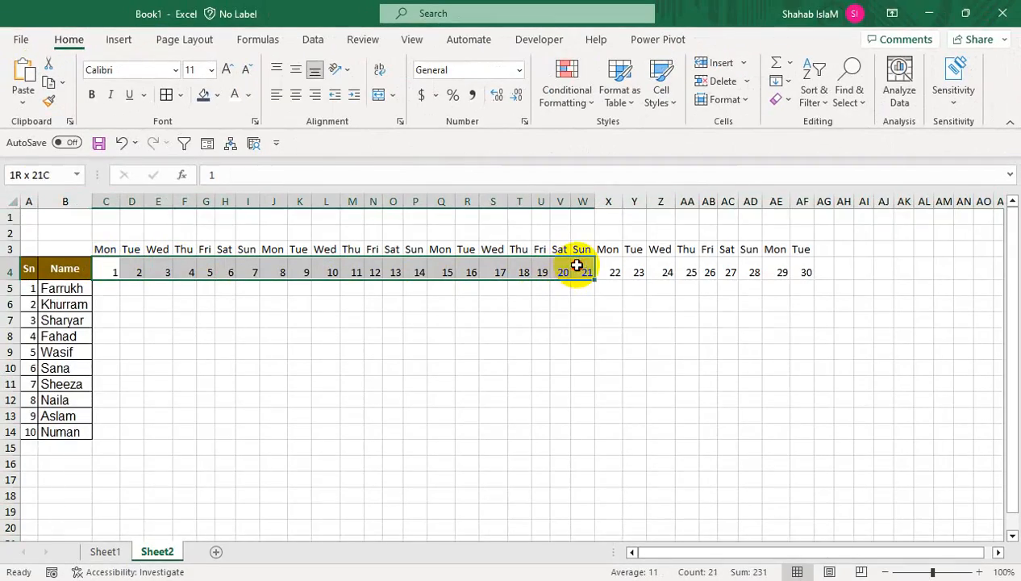
{"action": "left_click_drag", "start_coordinate": [104, 249], "coordinate": [825, 440]}
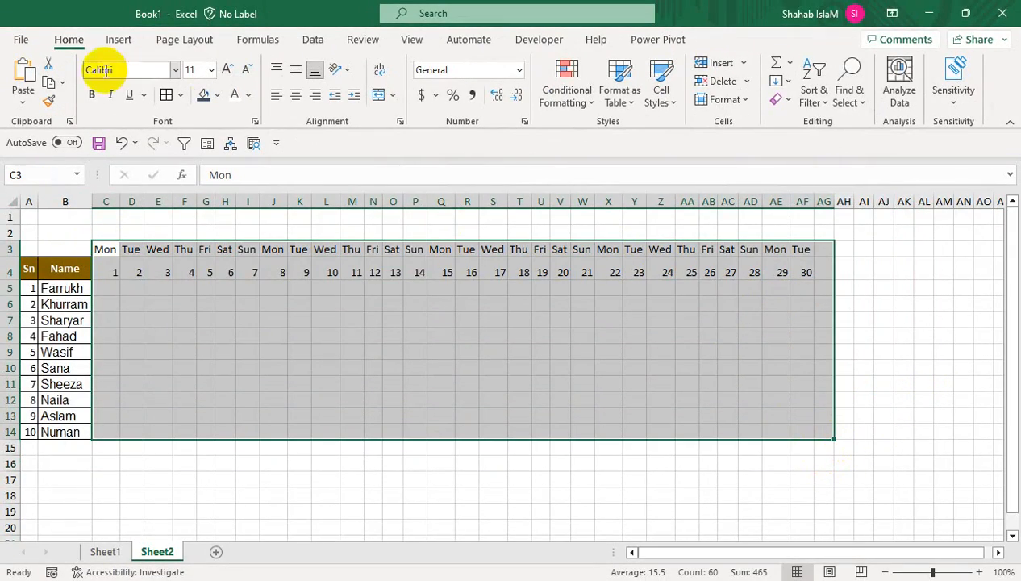
{"action": "left_click", "coordinate": [166, 95]}
- Enter the heading T-p in AG4 and widen column AG slightly
{"action": "left_click", "coordinate": [824, 272]}
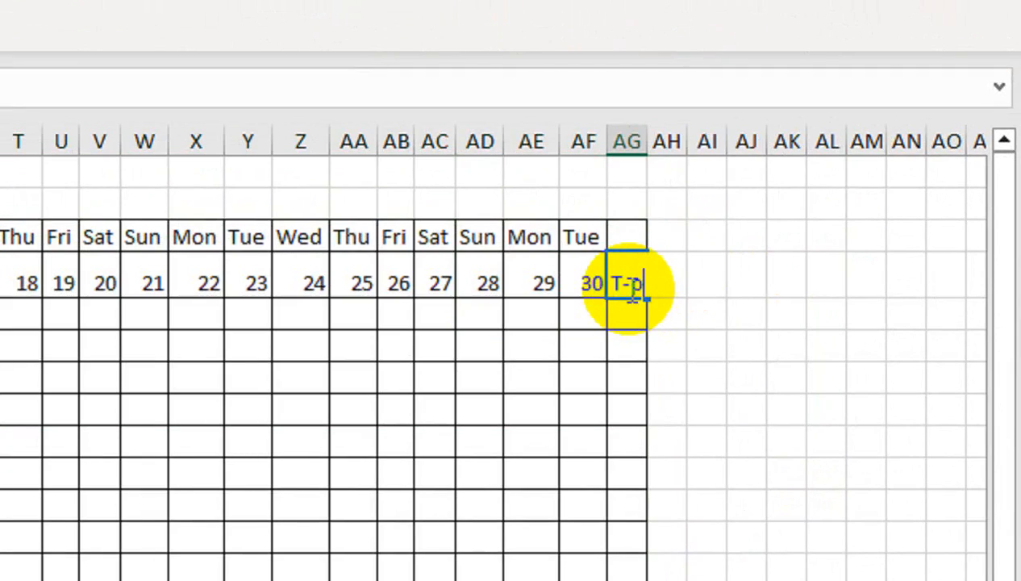
{"action": "left_click_drag", "start_coordinate": [646, 143], "coordinate": [673, 150]}
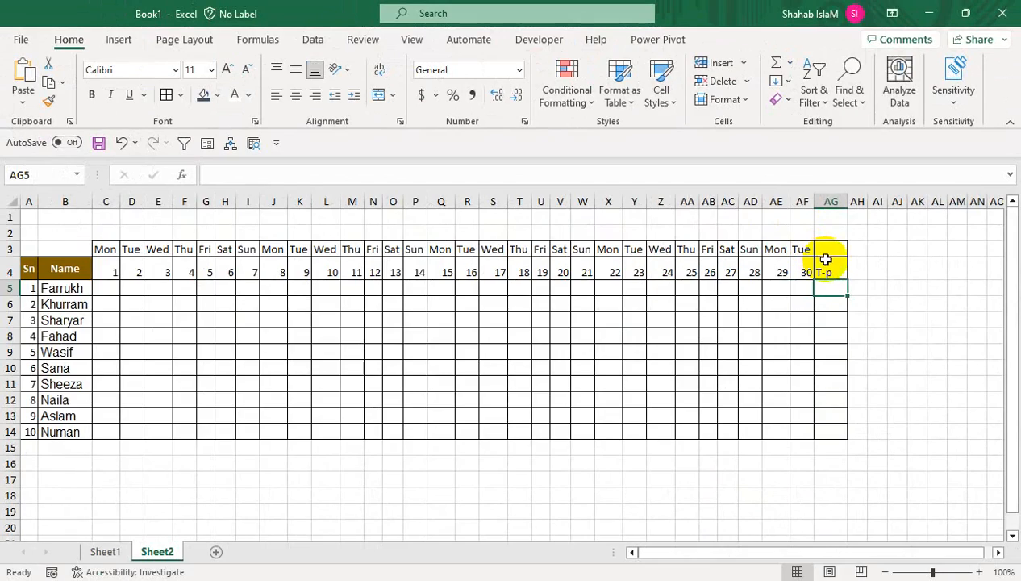
- Give the header cells C3:AG4 a dark blue fill and white text, centred horizontally and vertically
{"action": "left_click_drag", "start_coordinate": [827, 252], "coordinate": [112, 274]}
{"action": "left_click", "coordinate": [205, 95]}
{"action": "left_click", "coordinate": [232, 99]}
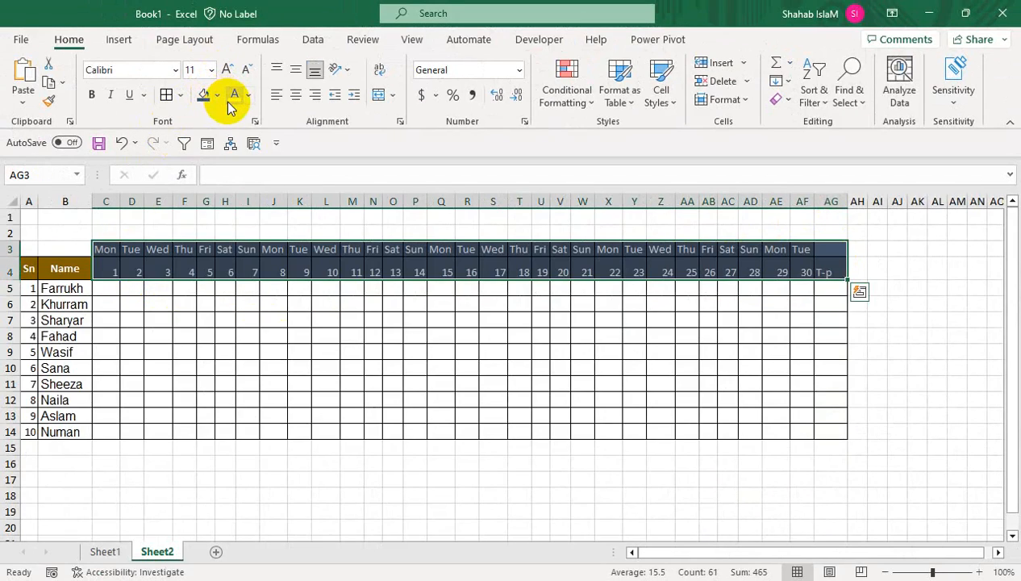
{"action": "left_click", "coordinate": [295, 96]}
{"action": "left_click", "coordinate": [298, 70]}
- Format the day numbers and total heading in C4:AG4 with yellow fill and bold black text
{"action": "left_click_drag", "start_coordinate": [114, 267], "coordinate": [823, 269]}
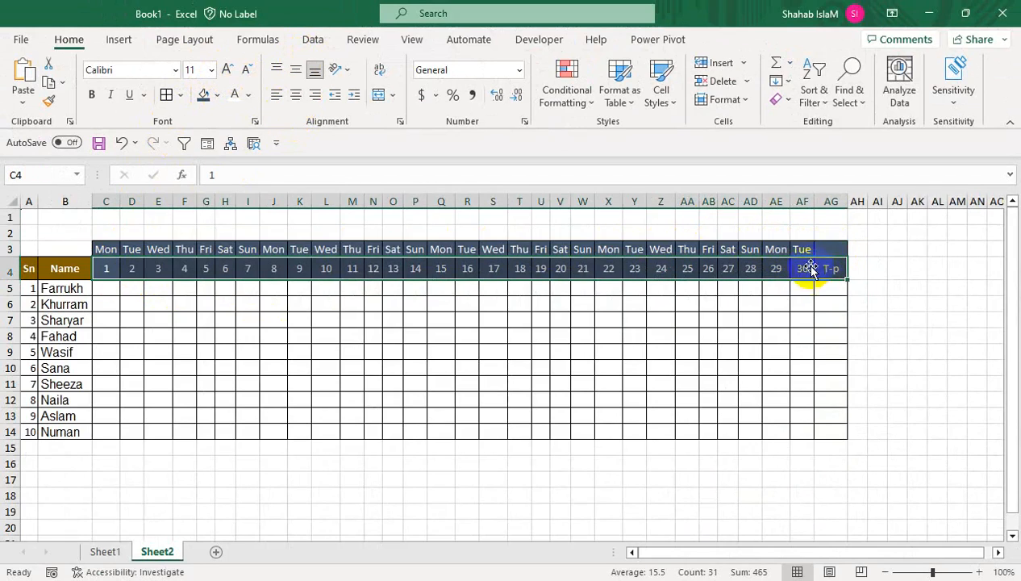
{"action": "left_click", "coordinate": [217, 95]}
{"action": "left_click", "coordinate": [237, 243]}
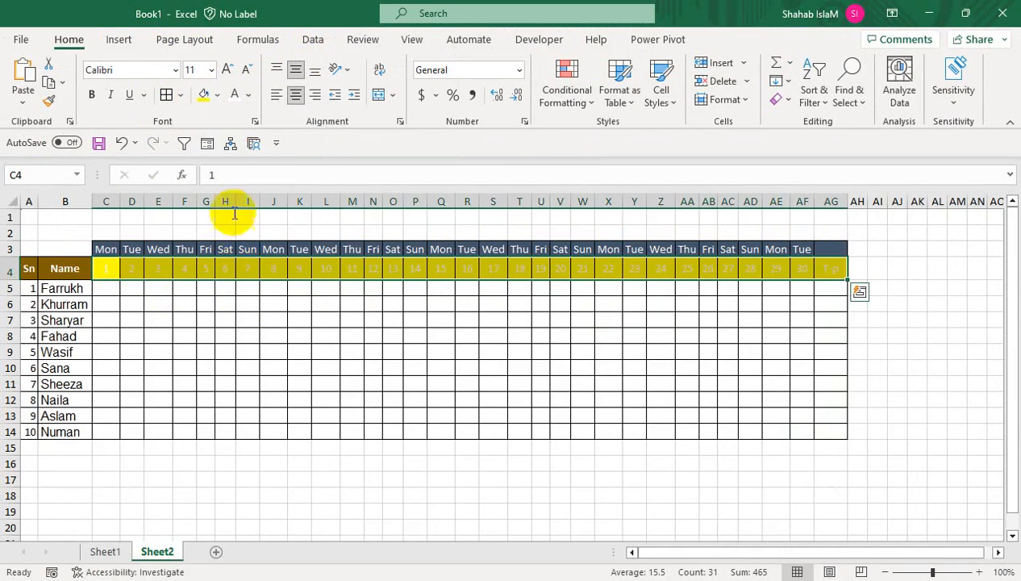
{"action": "left_click", "coordinate": [249, 95]}
{"action": "left_click", "coordinate": [246, 161]}
{"action": "left_click", "coordinate": [94, 96]}
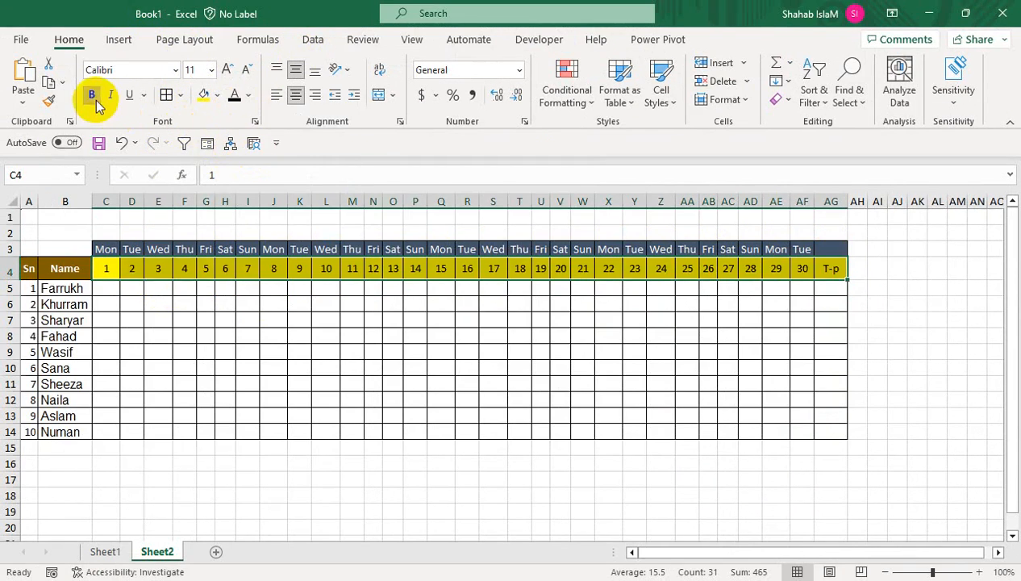
{"action": "left_click", "coordinate": [601, 291]}
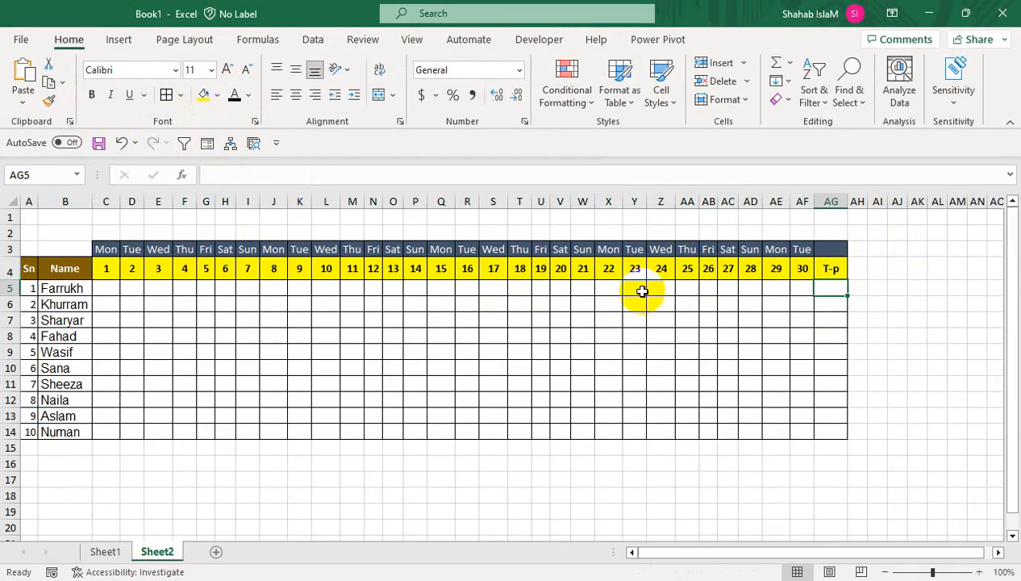
- Delete the four Sunday columns I, P, W and AD from the attendance sheet
{"action": "left_click", "coordinate": [249, 201]}
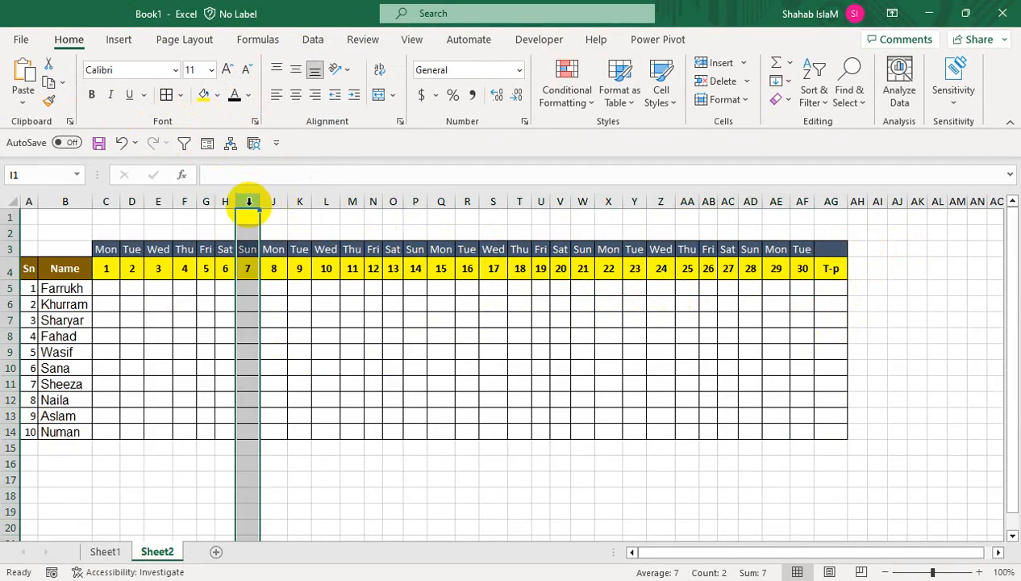
{"action": "left_click", "coordinate": [416, 200]}
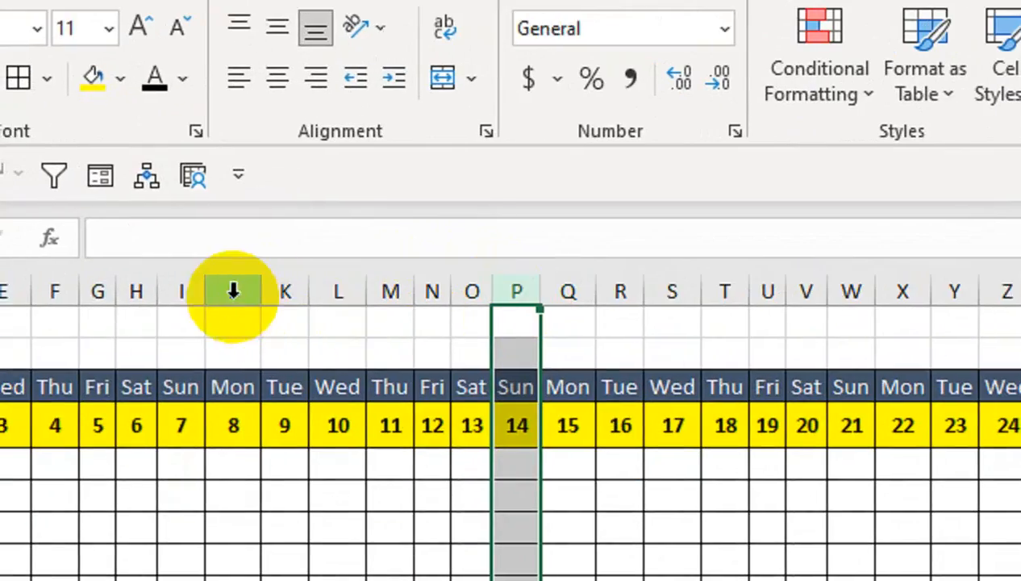
{"action": "left_click", "coordinate": [248, 201], "text": "ctrl"}
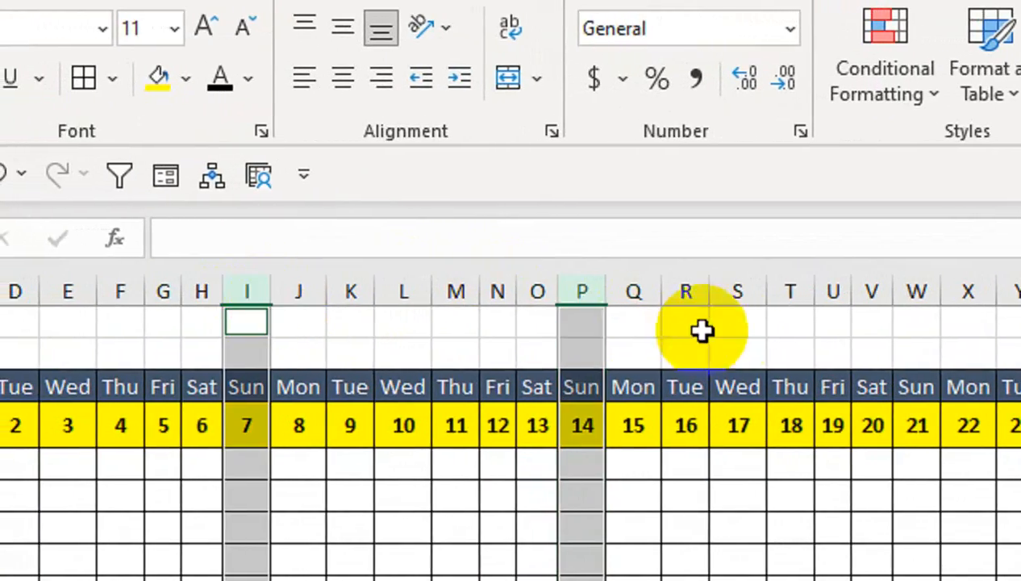
{"action": "left_click", "coordinate": [922, 291], "text": "ctrl"}
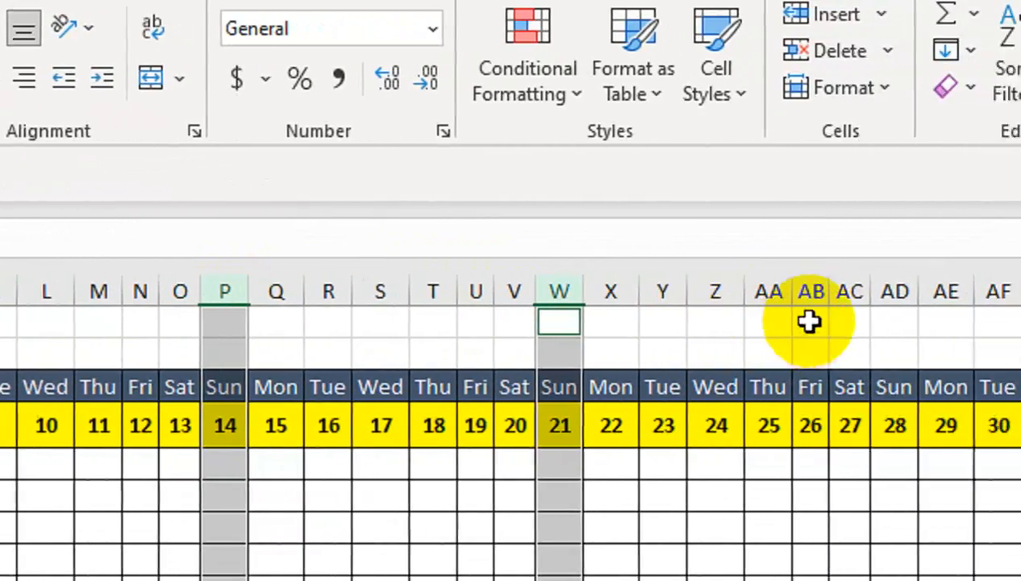
{"action": "left_click", "coordinate": [895, 291], "text": "ctrl"}
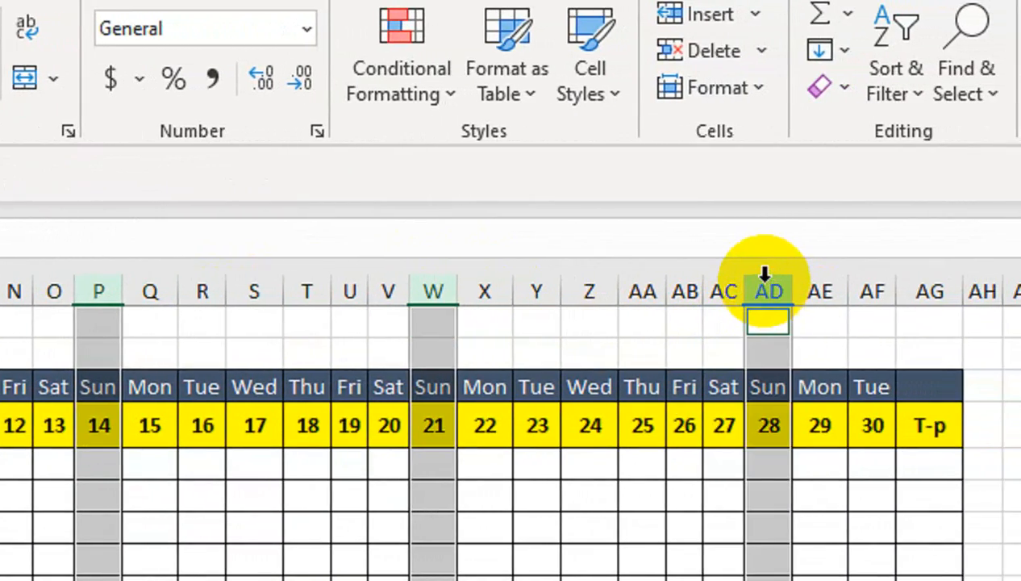
{"action": "key", "text": "ctrl+minus"}
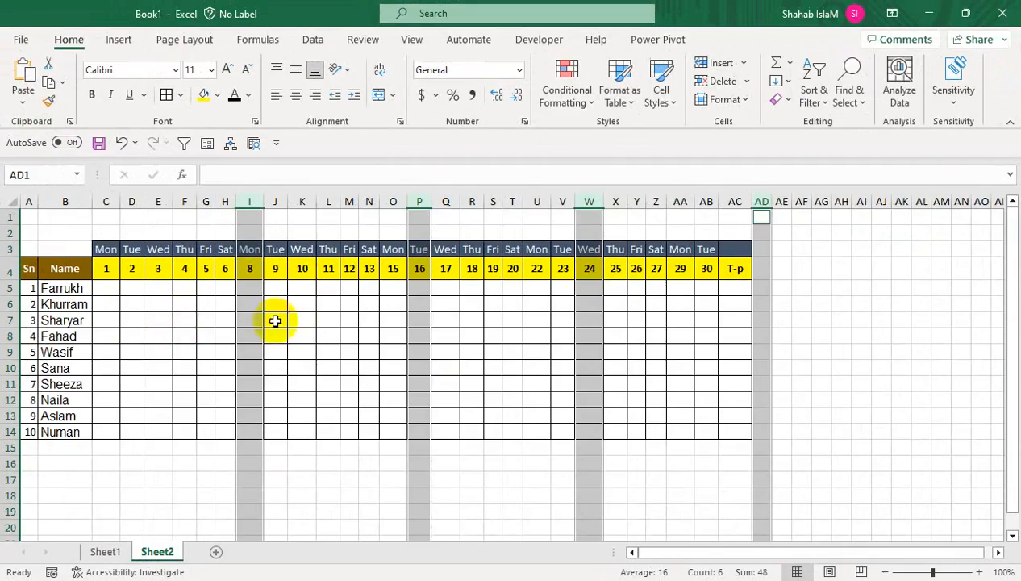
- Fill all blank cells in C5:AB14 with P by replacing empty content across the range
{"action": "left_click_drag", "start_coordinate": [109, 291], "coordinate": [707, 430]}
{"action": "left_click", "coordinate": [845, 91]}
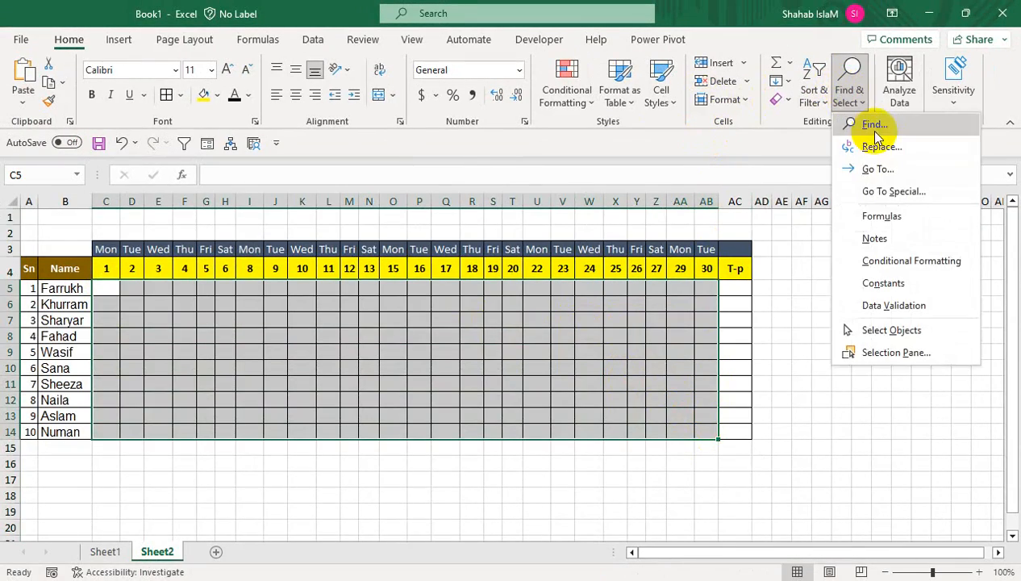
{"action": "left_click", "coordinate": [853, 130]}
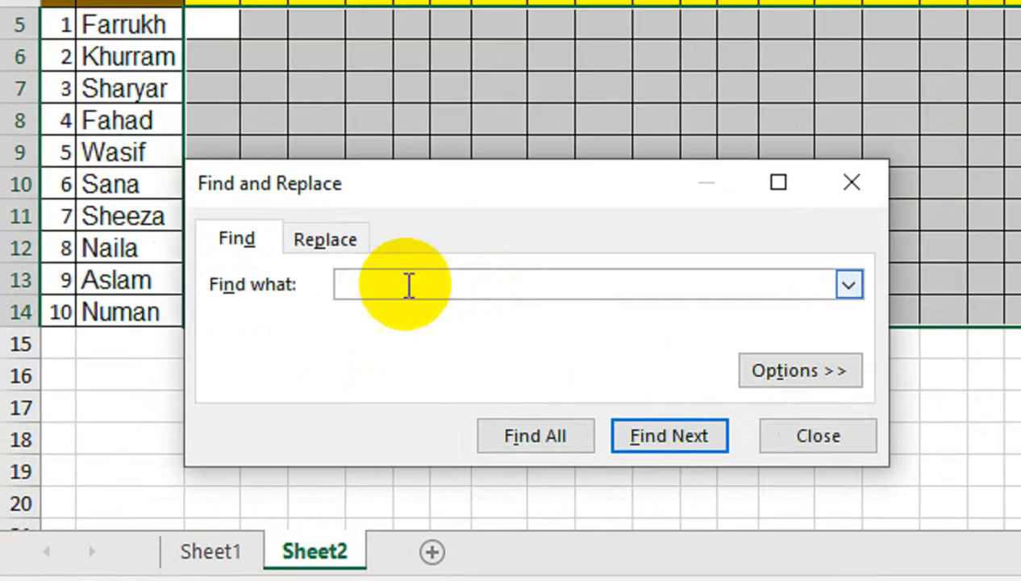
{"action": "left_click", "coordinate": [343, 241]}
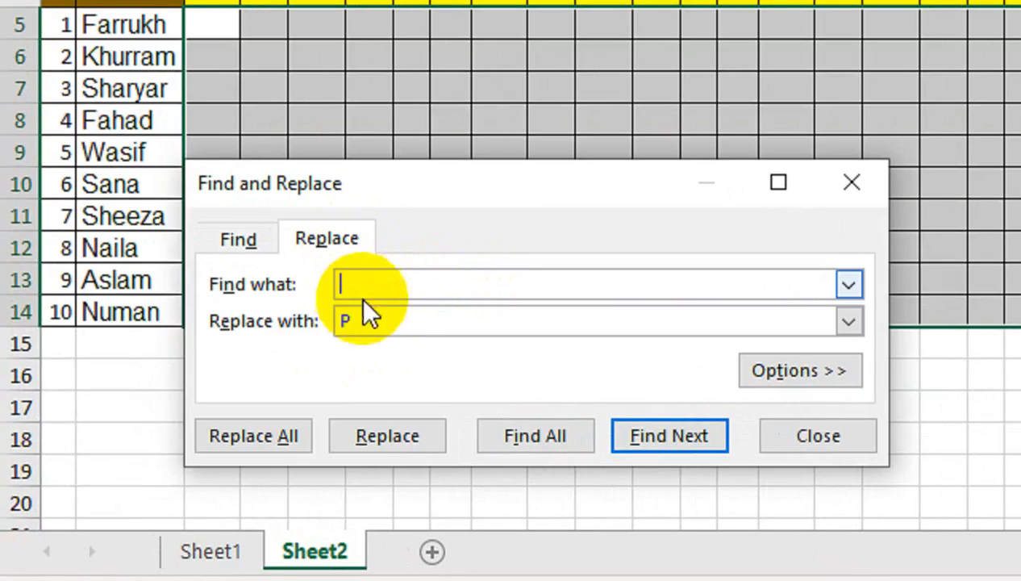
{"action": "left_click", "coordinate": [248, 440]}
{"action": "left_click", "coordinate": [924, 127]}
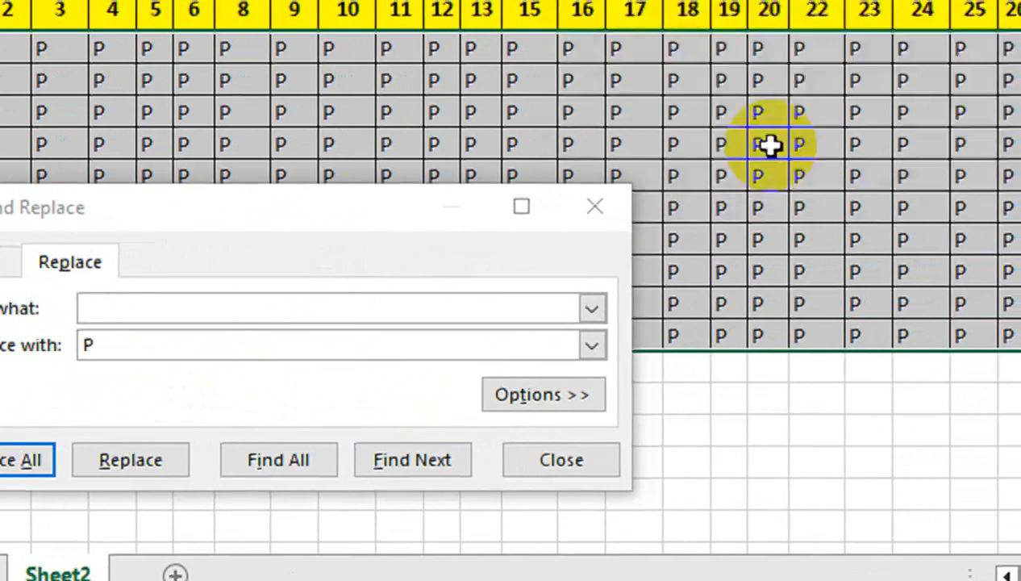
{"action": "left_click", "coordinate": [599, 213]}
- Mark absences by entering A in cells I7, H9, C13 and M13
{"action": "left_click", "coordinate": [260, 119]}
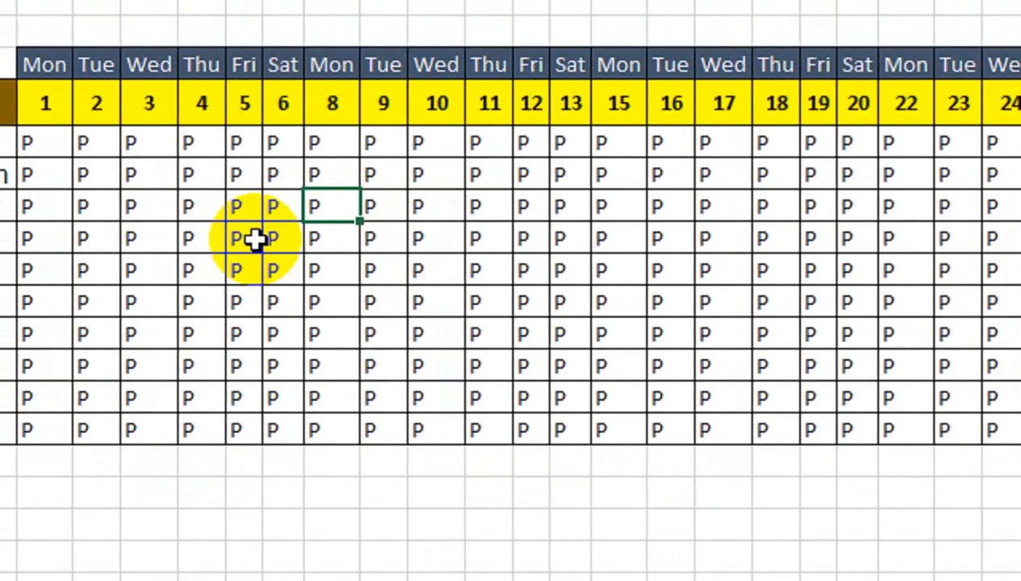
{"action": "key", "text": "Delete"}
{"action": "type", "text": "A"}
{"action": "left_click", "coordinate": [184, 270]}
{"action": "type", "text": "A"}
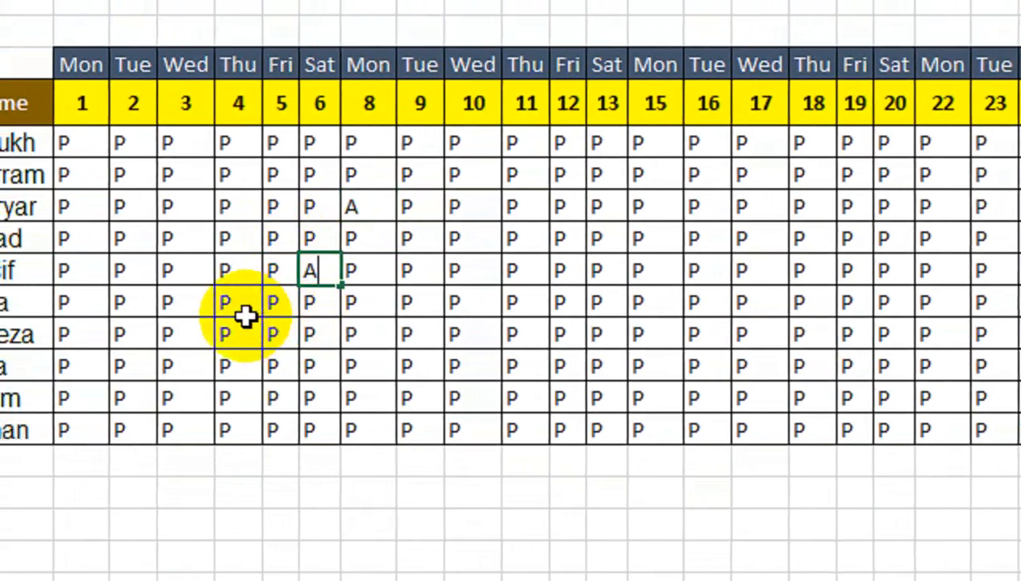
{"action": "left_click", "coordinate": [55, 398]}
{"action": "type", "text": "A"}
{"action": "left_click", "coordinate": [702, 400]}
{"action": "type", "text": "A"}
- Mark further absences by entering A in cells R11, U12, Y8, Z11 and AA14
{"action": "left_click", "coordinate": [943, 335]}
{"action": "type", "text": "A"}
{"action": "left_click", "coordinate": [974, 365]}
{"action": "type", "text": "A"}
{"action": "left_click", "coordinate": [946, 334]}
{"action": "left_click", "coordinate": [831, 238]}
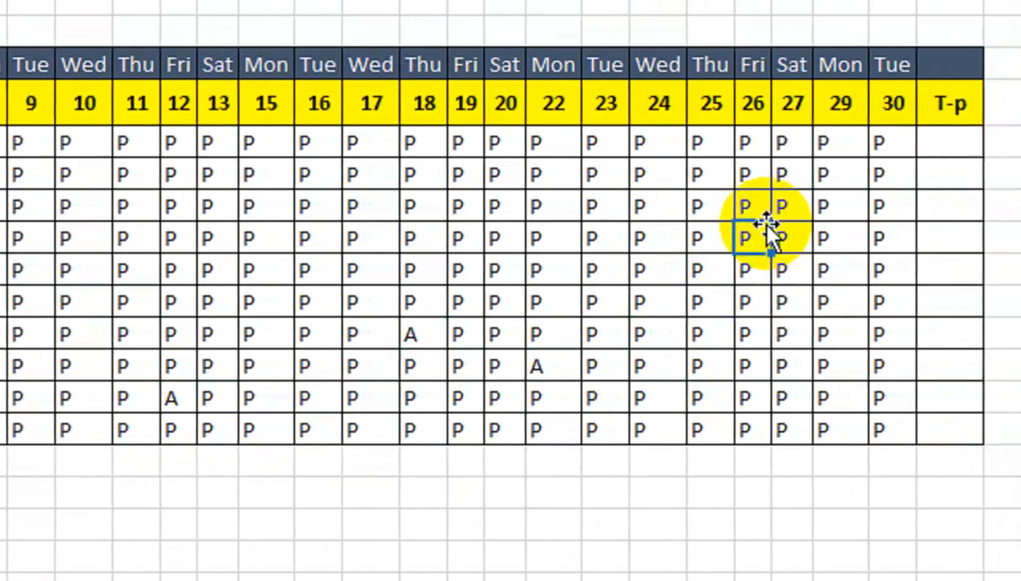
{"action": "type", "text": "A"}
{"action": "left_click", "coordinate": [872, 335]}
{"action": "type", "text": "A"}
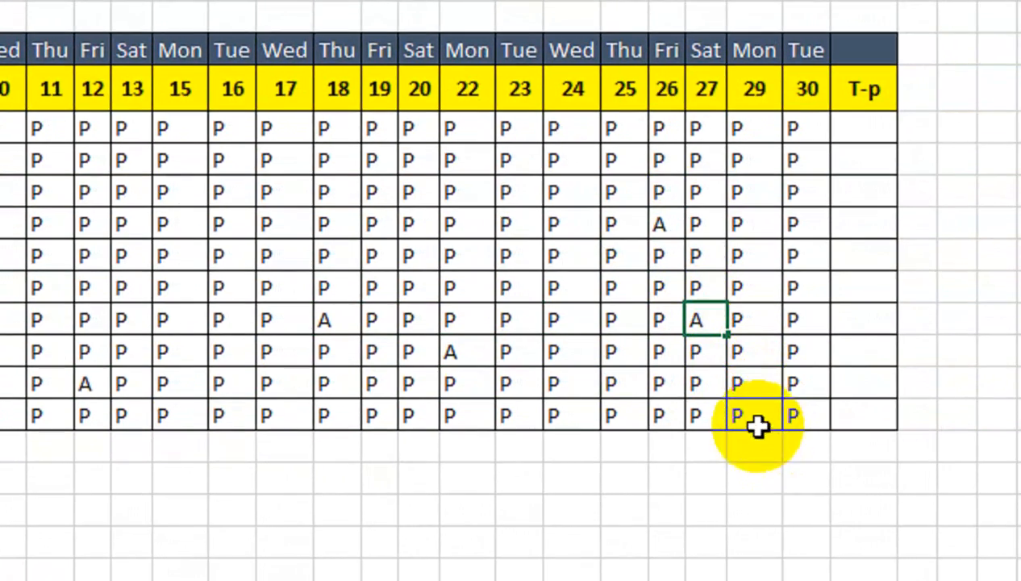
{"action": "type", "text": "A"}
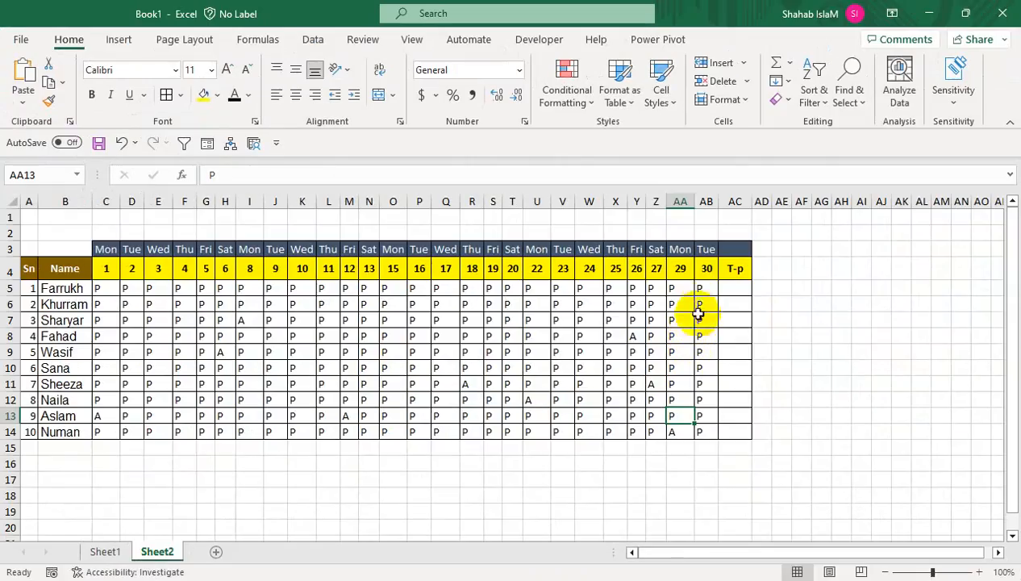
- Add a conditional formatting rule to C5:AB14 that gives cells equal to A a light red fill with dark red text
{"action": "left_click_drag", "start_coordinate": [798, 128], "coordinate": [599, 173]}
{"action": "left_click_drag", "start_coordinate": [603, 311], "coordinate": [103, 432]}
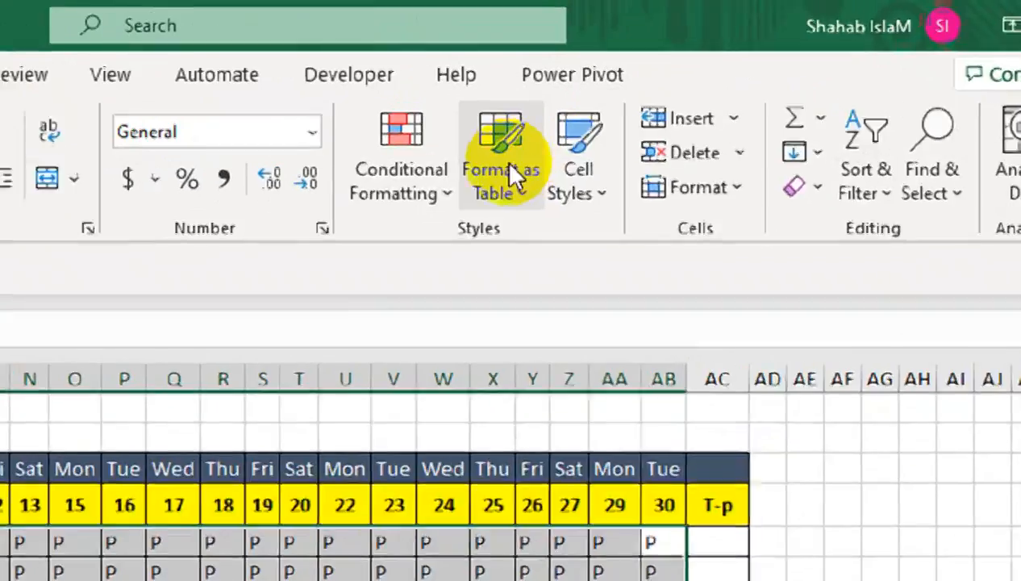
{"action": "left_click", "coordinate": [581, 100]}
{"action": "mouse_move", "coordinate": [682, 133]}
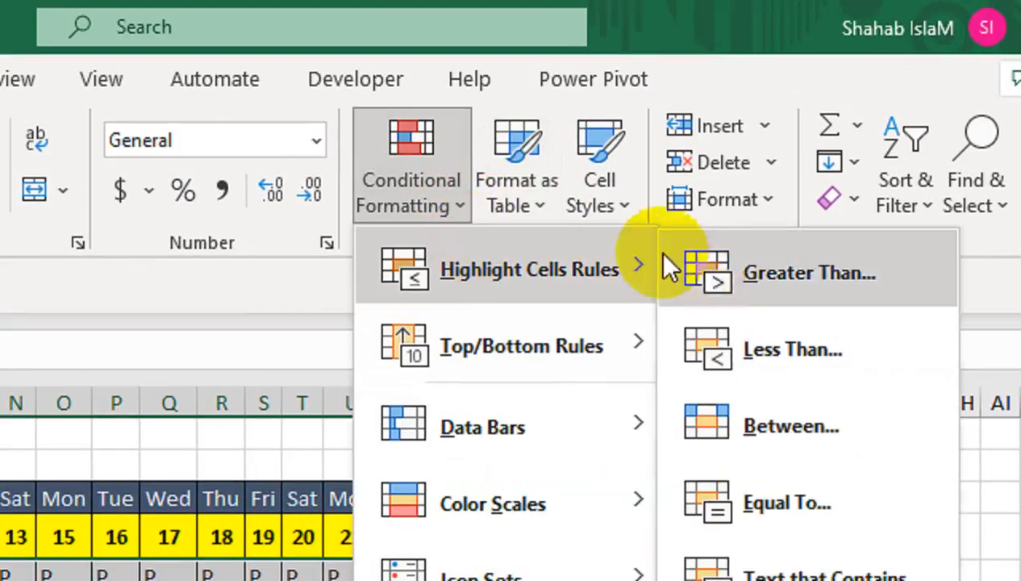
{"action": "left_click", "coordinate": [718, 393]}
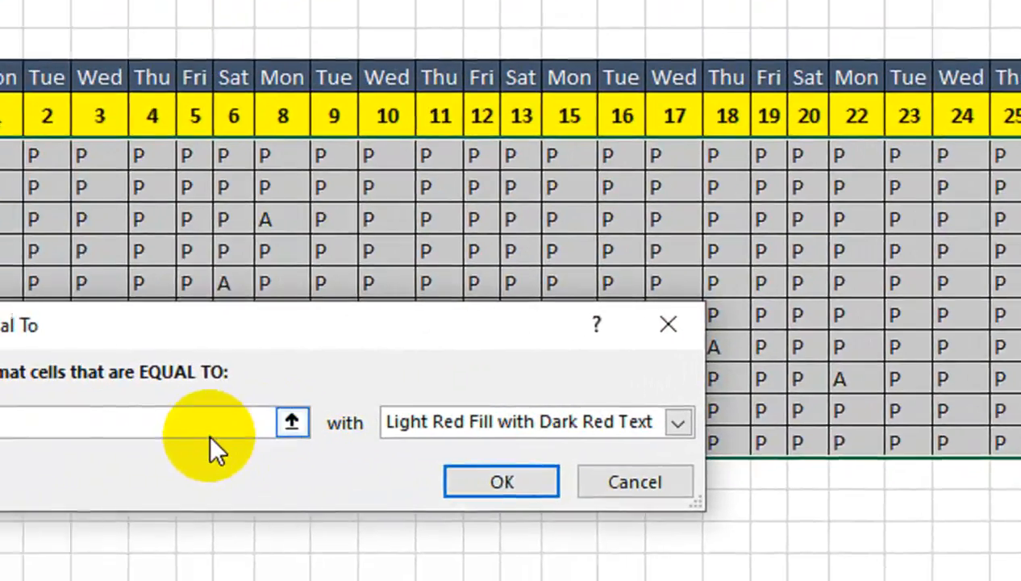
{"action": "type", "text": "A"}
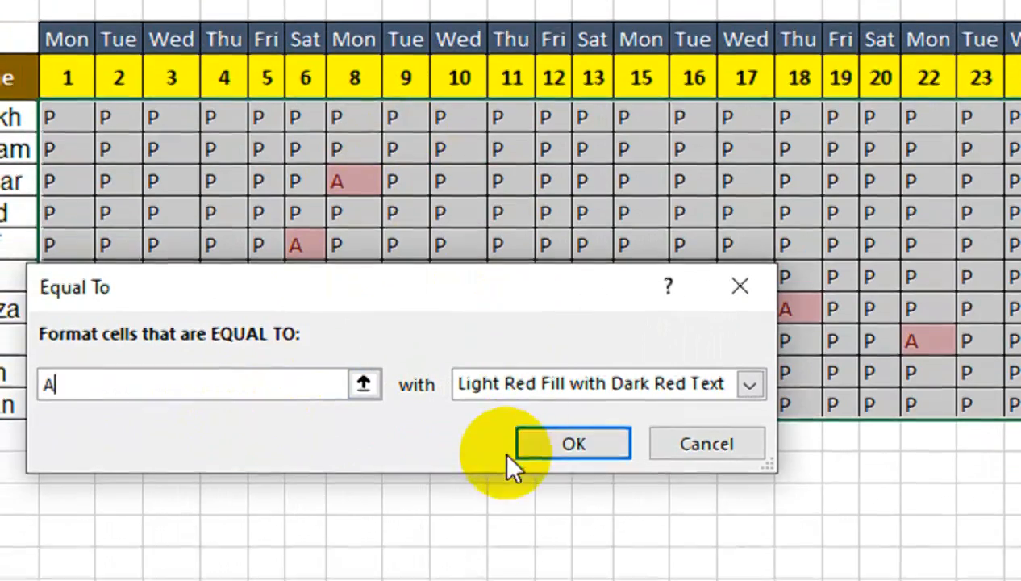
{"action": "left_click", "coordinate": [574, 444]}
{"action": "left_click", "coordinate": [799, 181]}
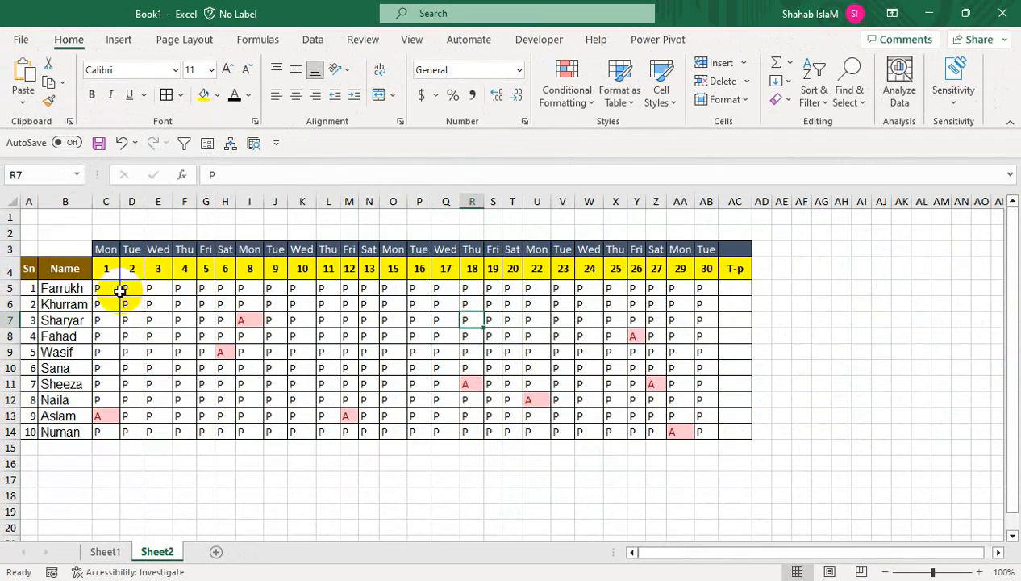
- Start an Equal To highlight rule on C5:AB14 for cells containing P
{"action": "mouse_move", "coordinate": [119, 291]}
{"action": "left_mouse_down"}
{"action": "mouse_move", "coordinate": [417, 337]}
{"action": "mouse_move", "coordinate": [690, 401]}
{"action": "mouse_move", "coordinate": [706, 432]}
{"action": "left_mouse_up"}
{"action": "left_click", "coordinate": [583, 97]}
{"action": "mouse_move", "coordinate": [597, 132]}
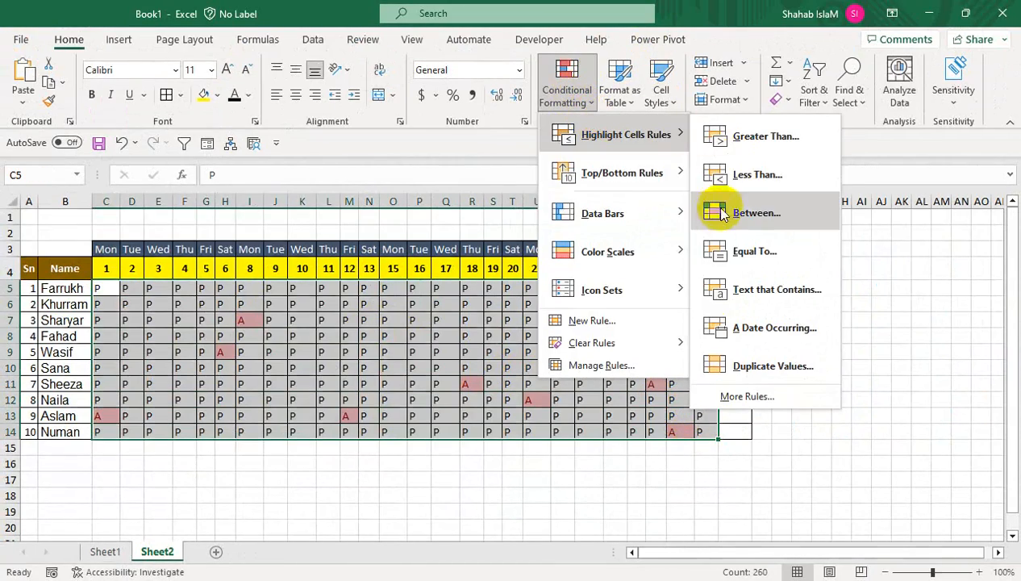
{"action": "left_click", "coordinate": [700, 246]}
{"action": "type", "text": "P"}
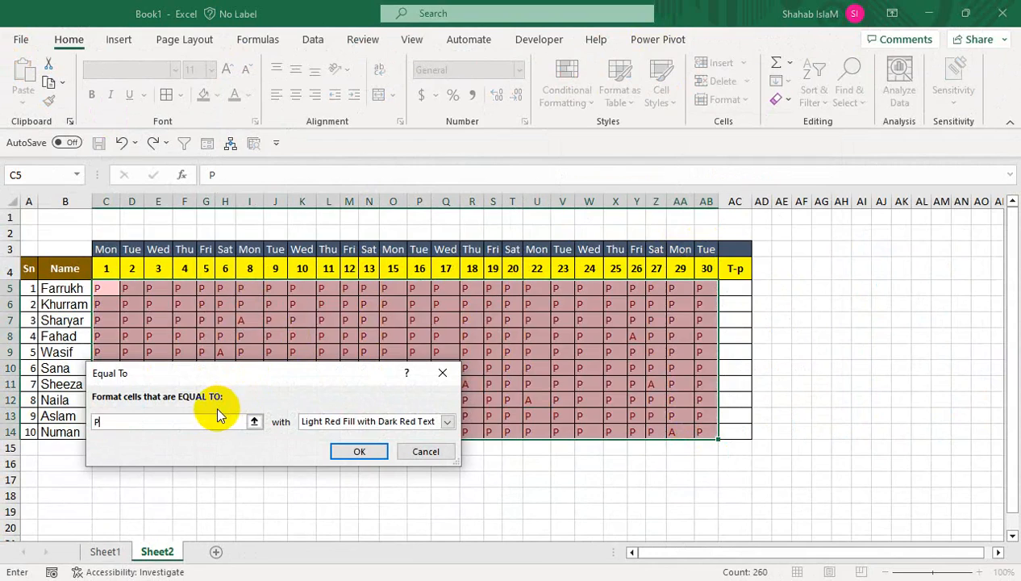
- Try the green, light red and yellow preset fill formats on the rule for P
{"action": "left_click", "coordinate": [315, 421]}
{"action": "left_click", "coordinate": [317, 458]}
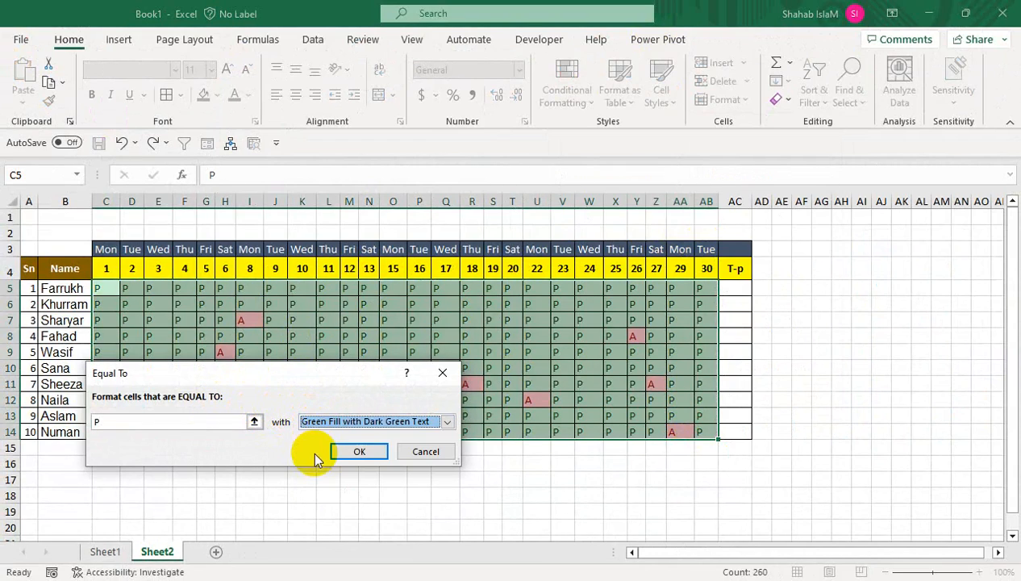
{"action": "left_click", "coordinate": [360, 423]}
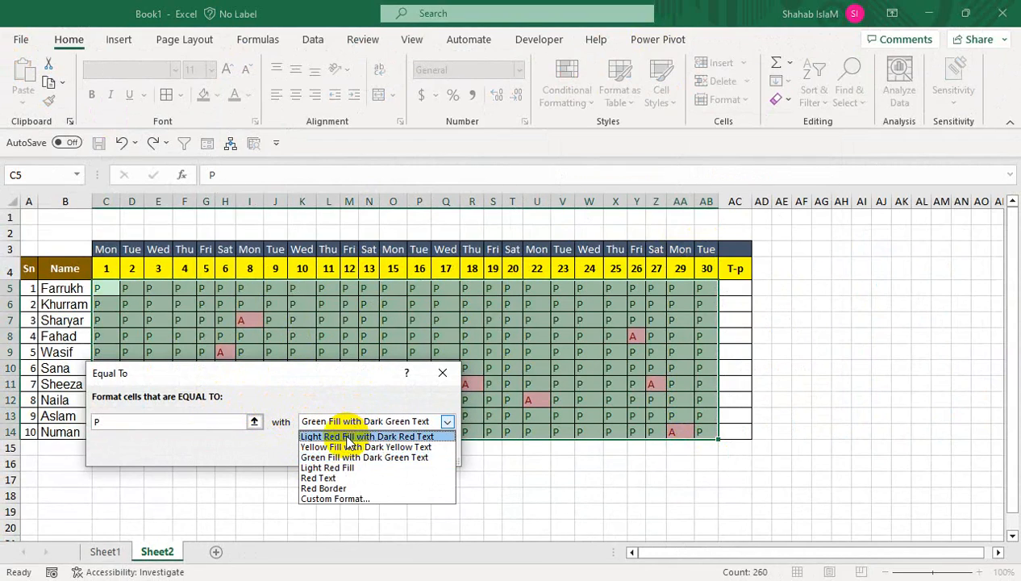
{"action": "left_click", "coordinate": [349, 435]}
{"action": "left_click", "coordinate": [351, 420]}
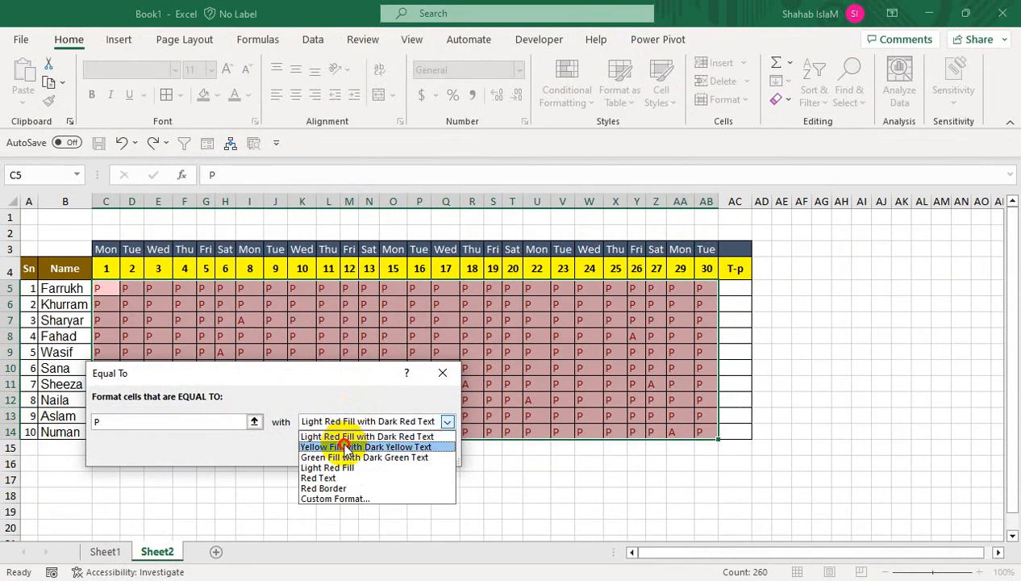
{"action": "left_click", "coordinate": [347, 447]}
- Apply a custom format to the rule for P with a light green fill and bold dark green text
{"action": "left_click", "coordinate": [353, 421]}
{"action": "left_click", "coordinate": [330, 502]}
{"action": "left_click", "coordinate": [230, 202]}
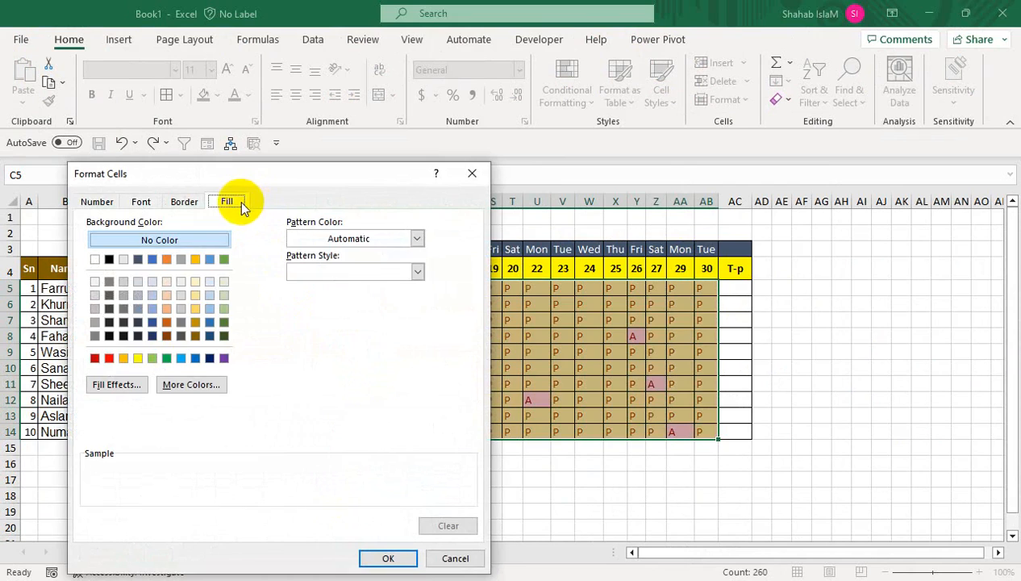
{"action": "left_click", "coordinate": [223, 294]}
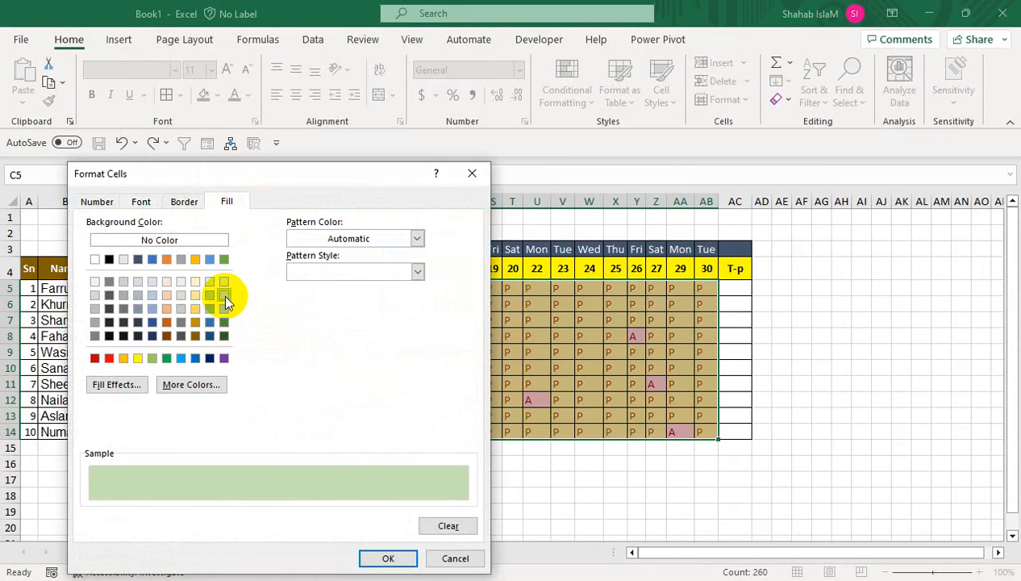
{"action": "left_click", "coordinate": [142, 202]}
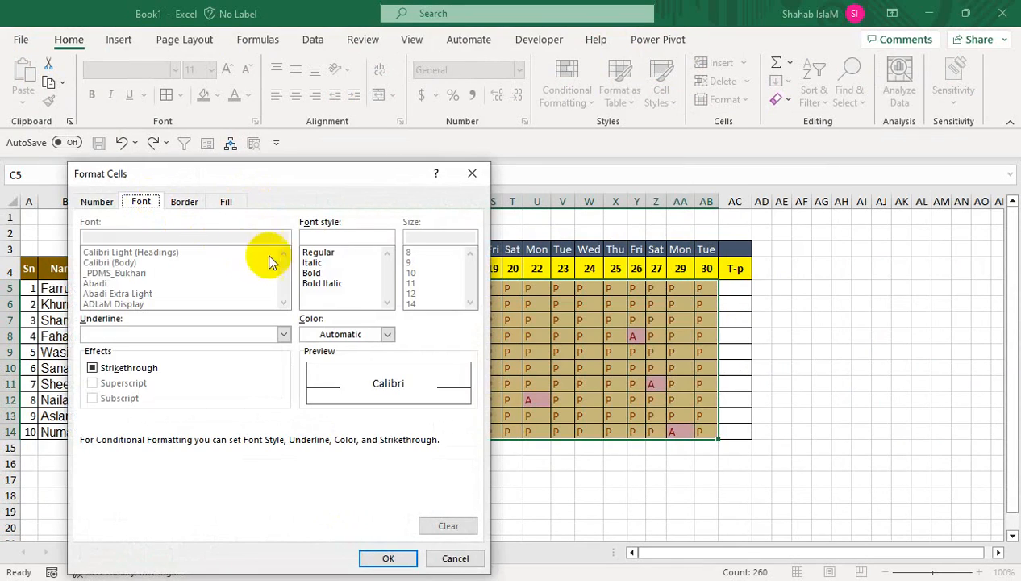
{"action": "left_click", "coordinate": [312, 273]}
{"action": "left_click", "coordinate": [387, 334]}
{"action": "left_click", "coordinate": [428, 446]}
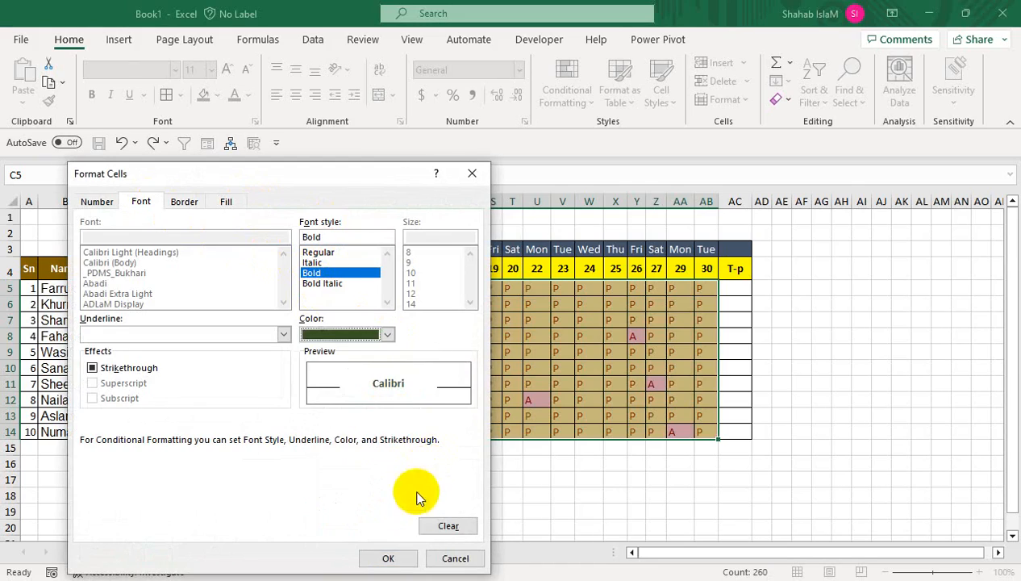
{"action": "left_click", "coordinate": [396, 558]}
{"action": "left_click", "coordinate": [366, 451]}
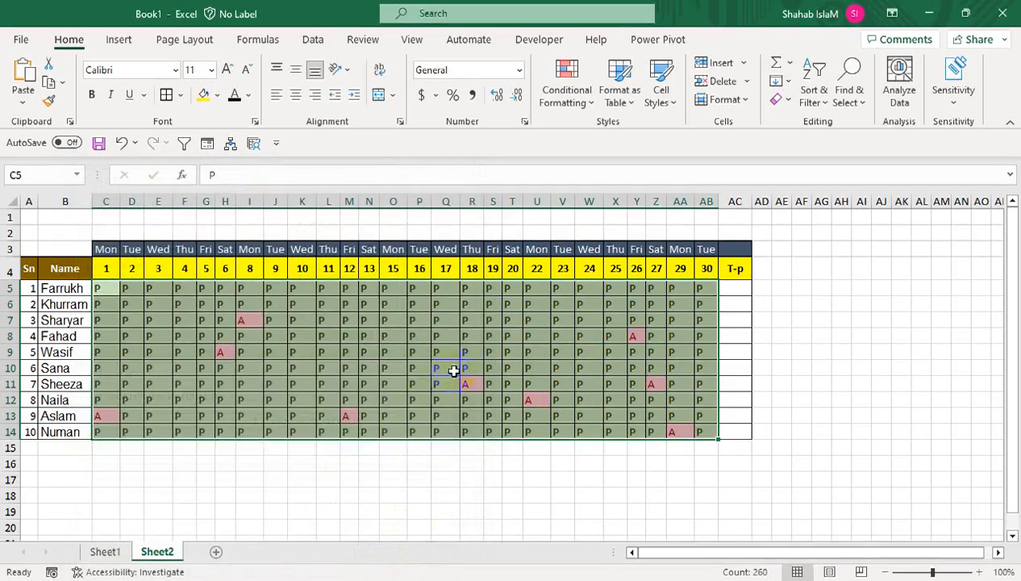
- Edit the P rule on C5:AB14 to use no background fill, and centre the attendance marks
{"action": "left_click", "coordinate": [472, 351]}
{"action": "left_click_drag", "start_coordinate": [708, 292], "coordinate": [100, 433]}
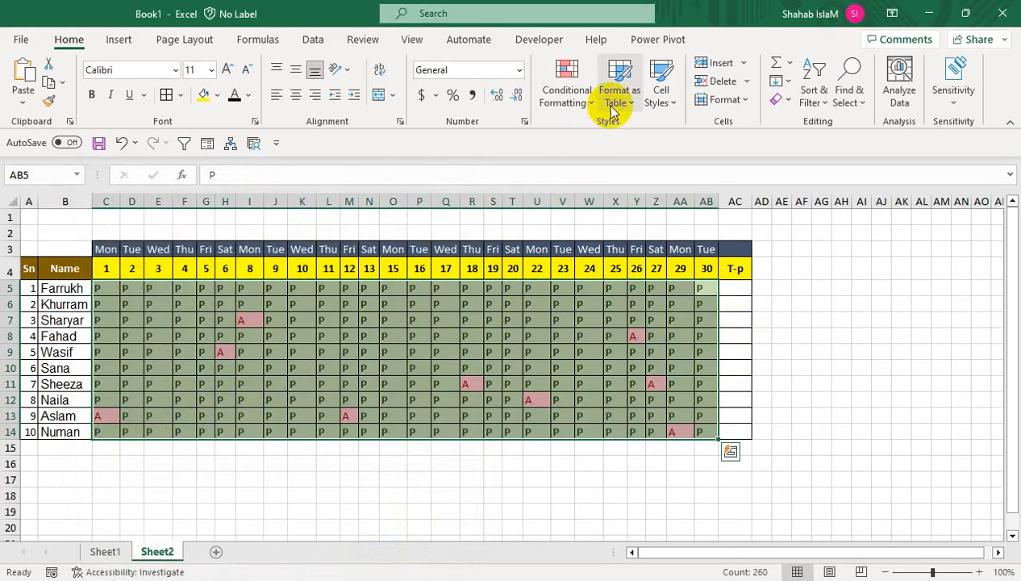
{"action": "left_click", "coordinate": [569, 95]}
{"action": "left_click", "coordinate": [611, 365]}
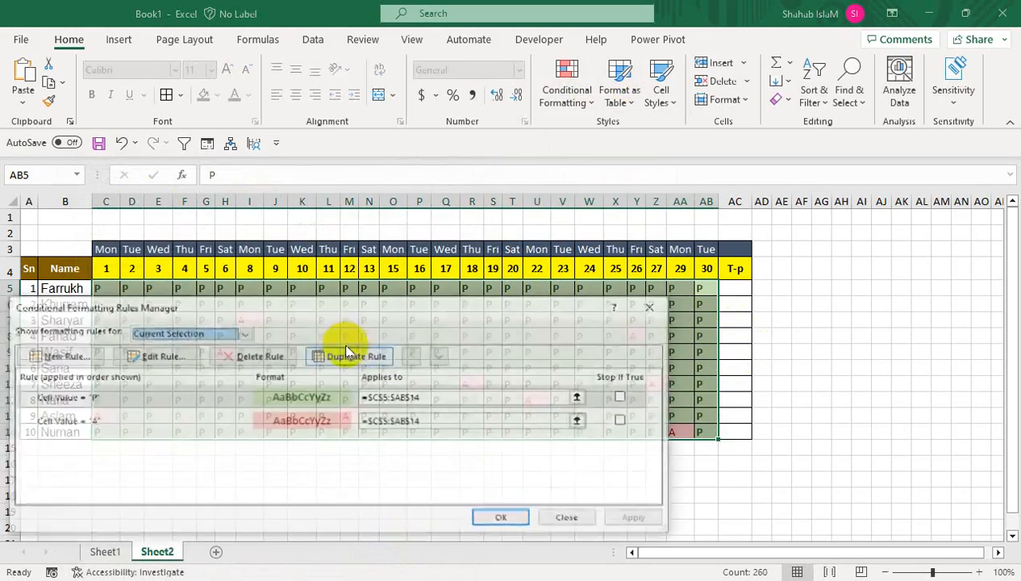
{"action": "left_click", "coordinate": [103, 397]}
{"action": "left_click", "coordinate": [153, 356]}
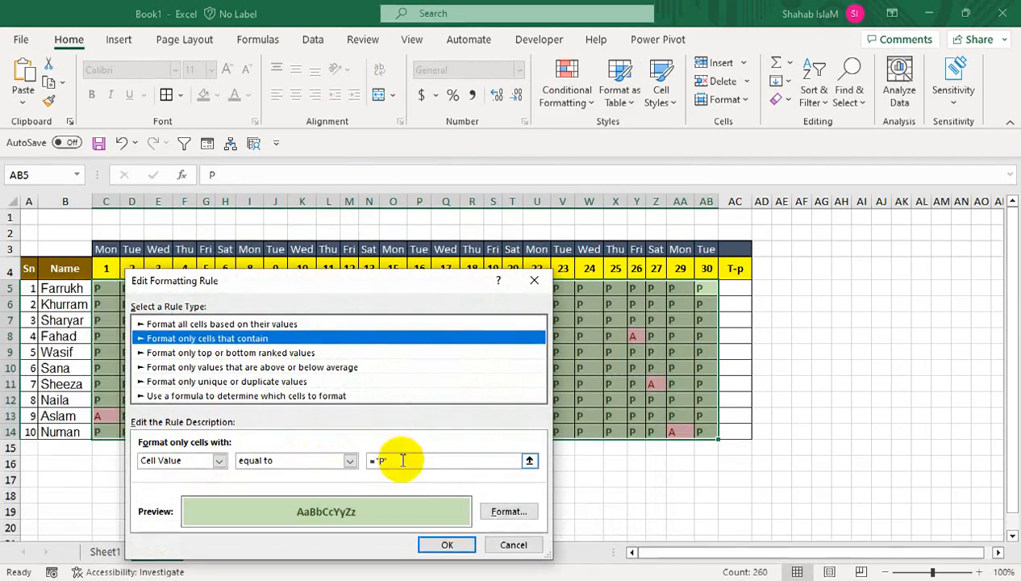
{"action": "left_click", "coordinate": [498, 515]}
{"action": "left_click", "coordinate": [292, 201]}
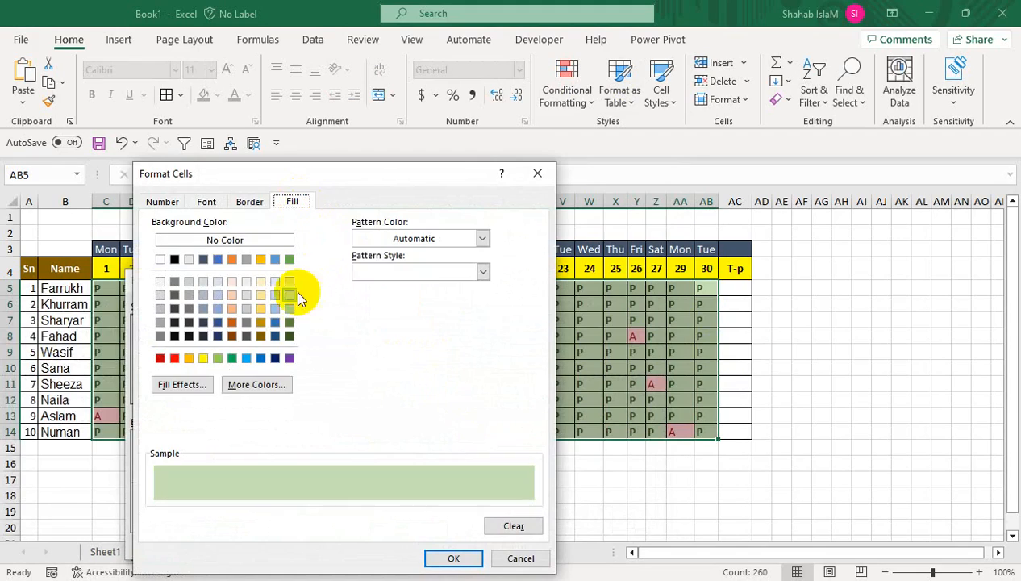
{"action": "left_click", "coordinate": [193, 239]}
{"action": "left_click", "coordinate": [456, 559]}
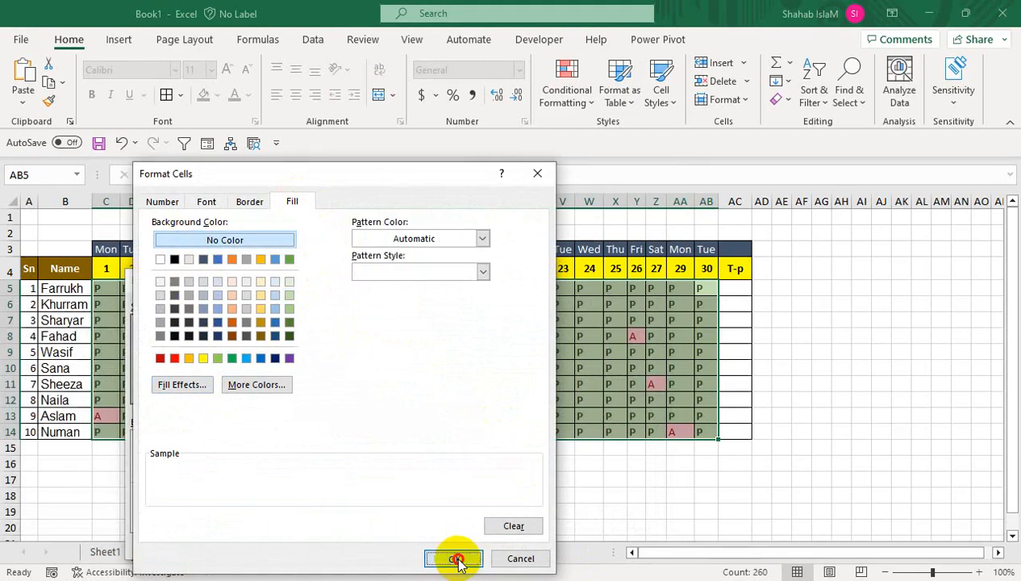
{"action": "left_click", "coordinate": [451, 543]}
{"action": "left_click", "coordinate": [621, 521]}
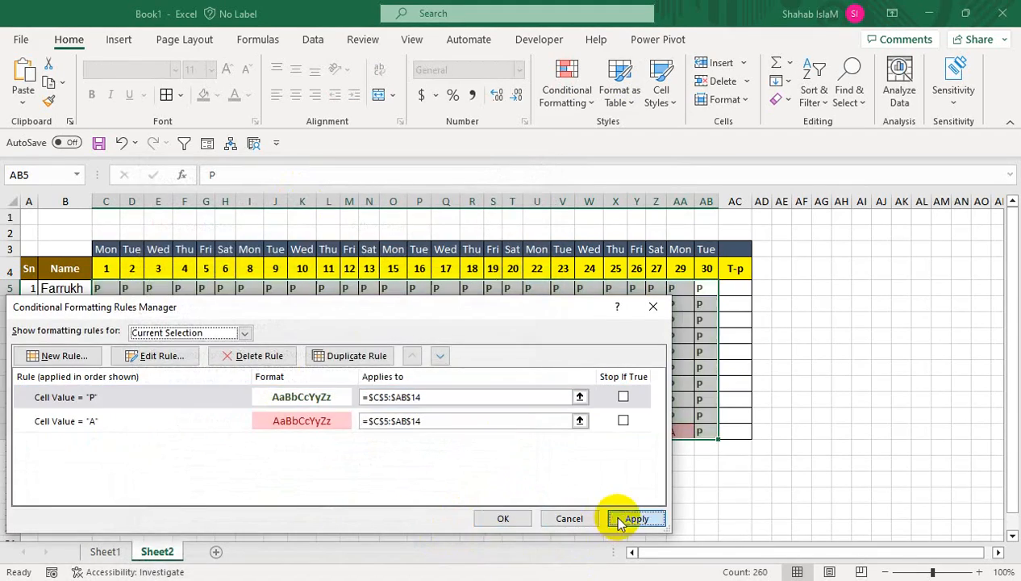
{"action": "left_click", "coordinate": [526, 520]}
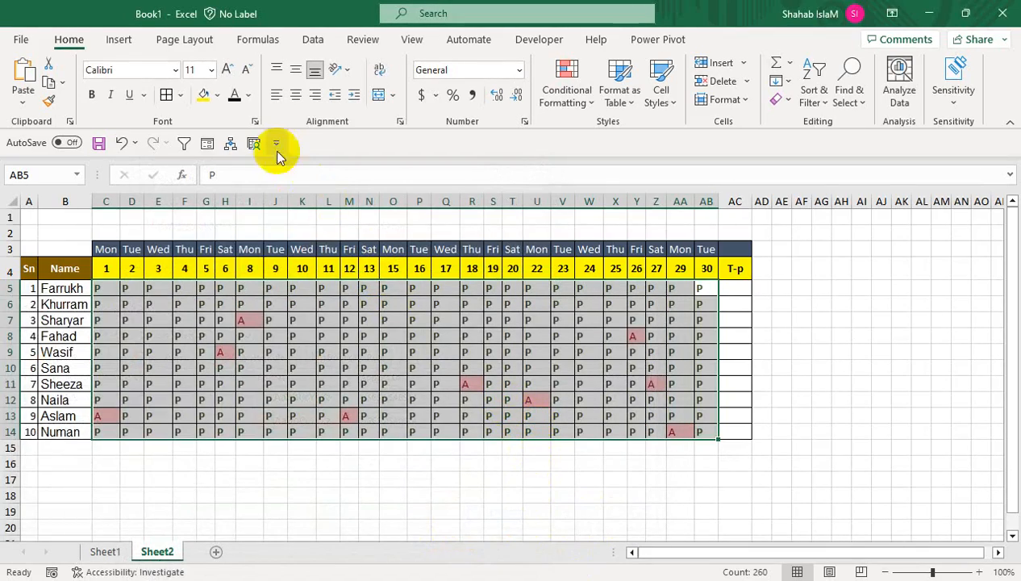
{"action": "left_click", "coordinate": [394, 399]}
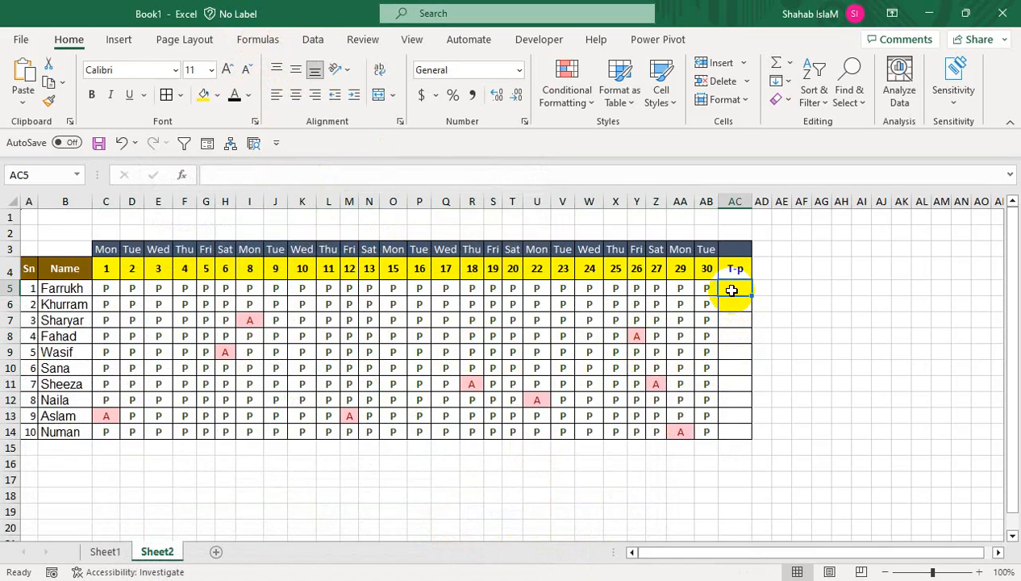
- Enter =COUNTIF(C5:AB5,"P") in AC5 to count present days, and fill it down to AC14
{"action": "type", "text": "=COUNTIF("}
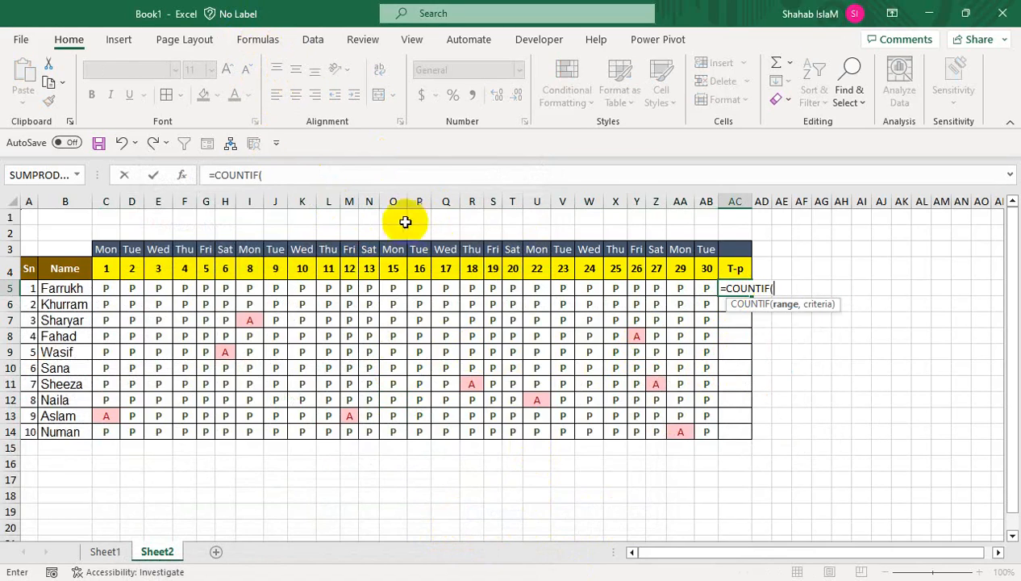
{"action": "left_click_drag", "start_coordinate": [103, 291], "coordinate": [707, 287]}
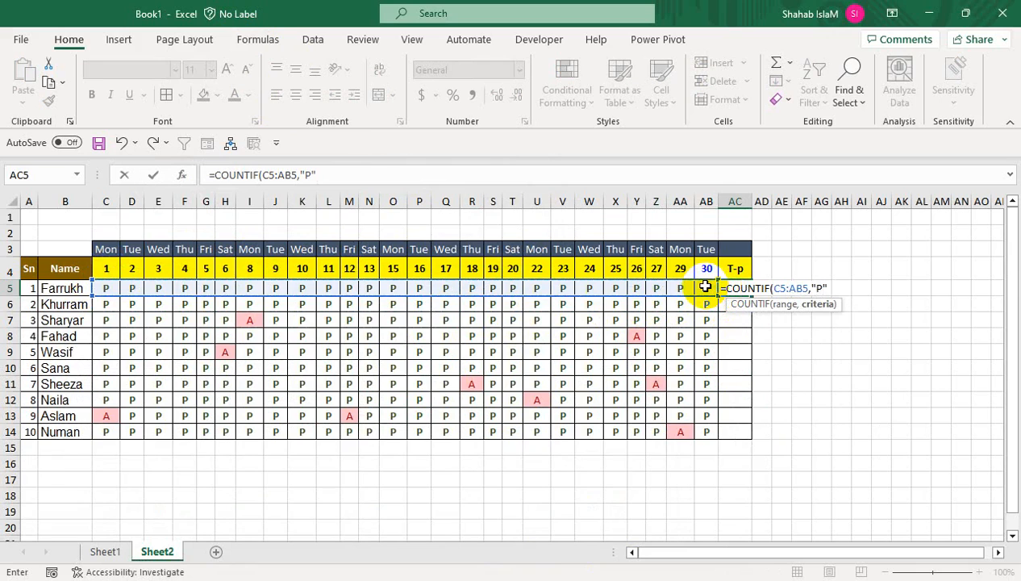
{"action": "type", "text": ",\"P\")"}
{"action": "key", "text": "Return"}
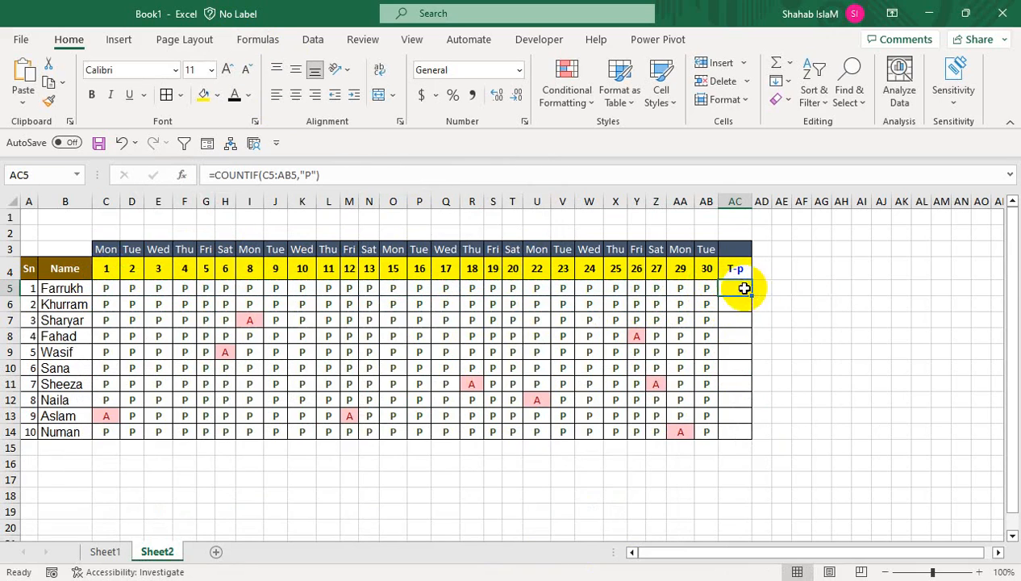
{"action": "left_click_drag", "start_coordinate": [751, 297], "coordinate": [745, 434]}
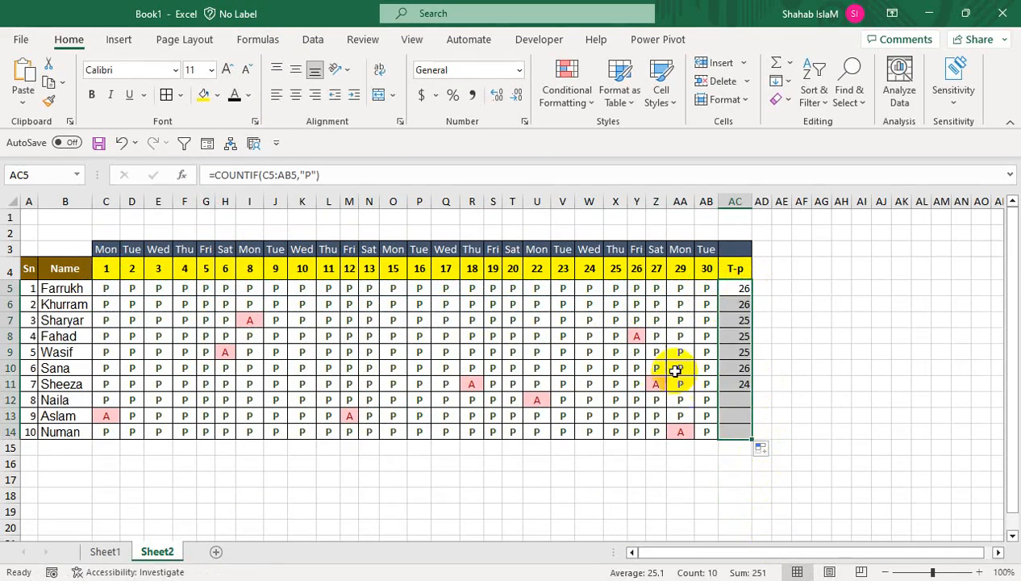
- Centre the present-day counts in AC5:AC14
{"action": "left_click", "coordinate": [570, 342]}
{"action": "left_click_drag", "start_coordinate": [736, 288], "coordinate": [727, 429]}
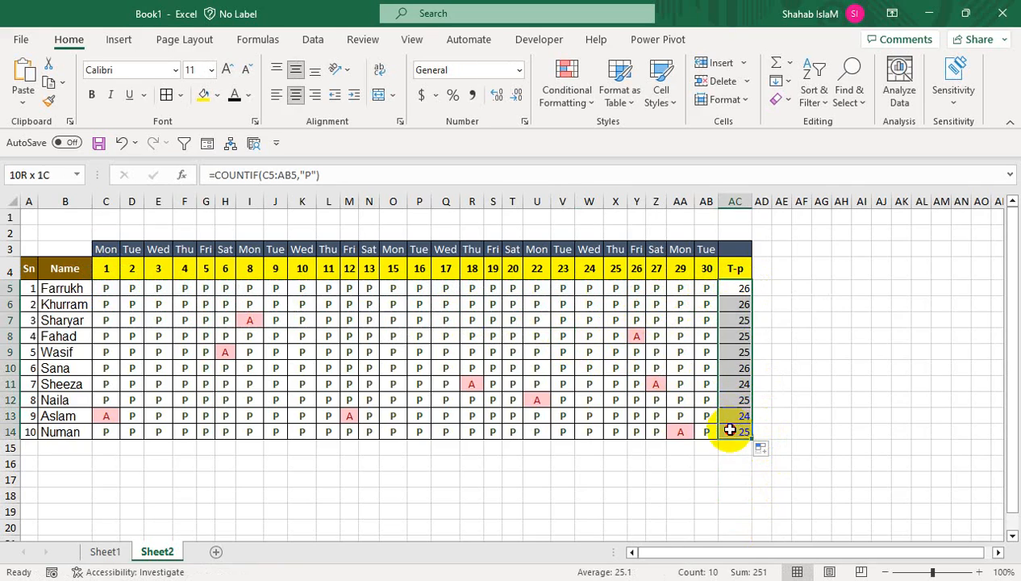
{"action": "left_click", "coordinate": [296, 94]}
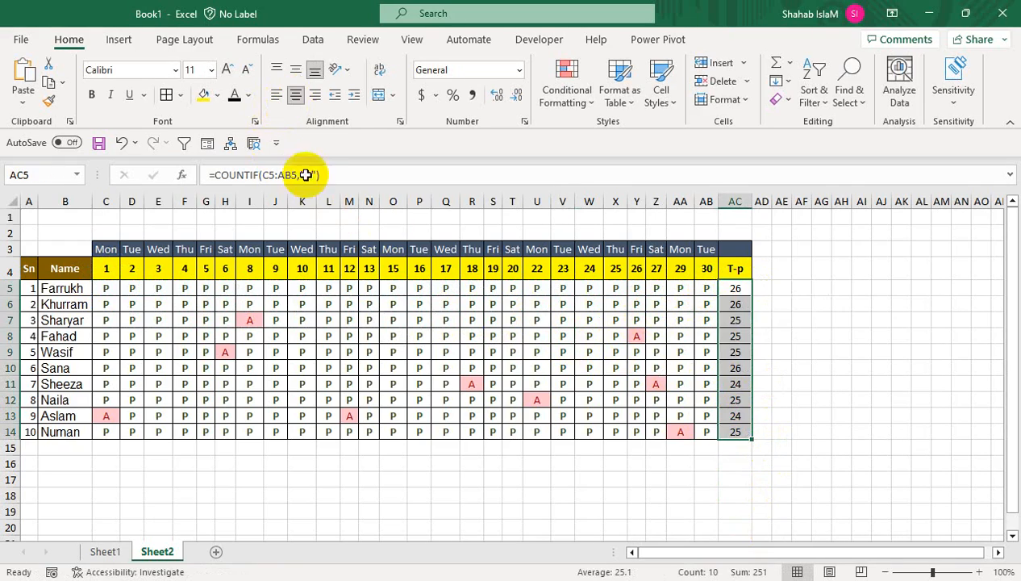
{"action": "left_click", "coordinate": [279, 304]}
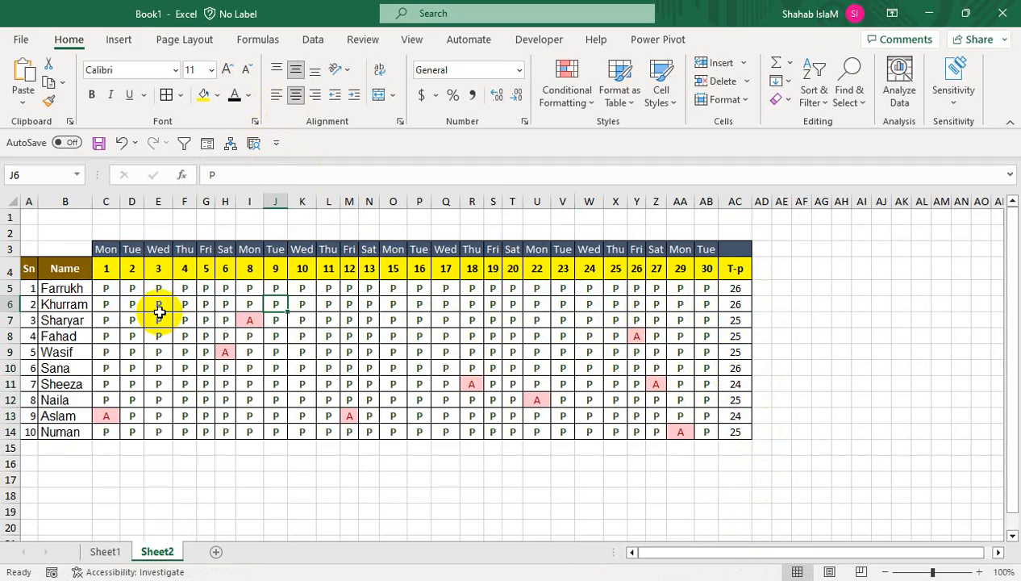
- On Sheet1, begin the Conveyance formula in F5 as =IF(E5=0,"",IF( so it stays blank without present days
{"action": "left_click", "coordinate": [119, 556]}
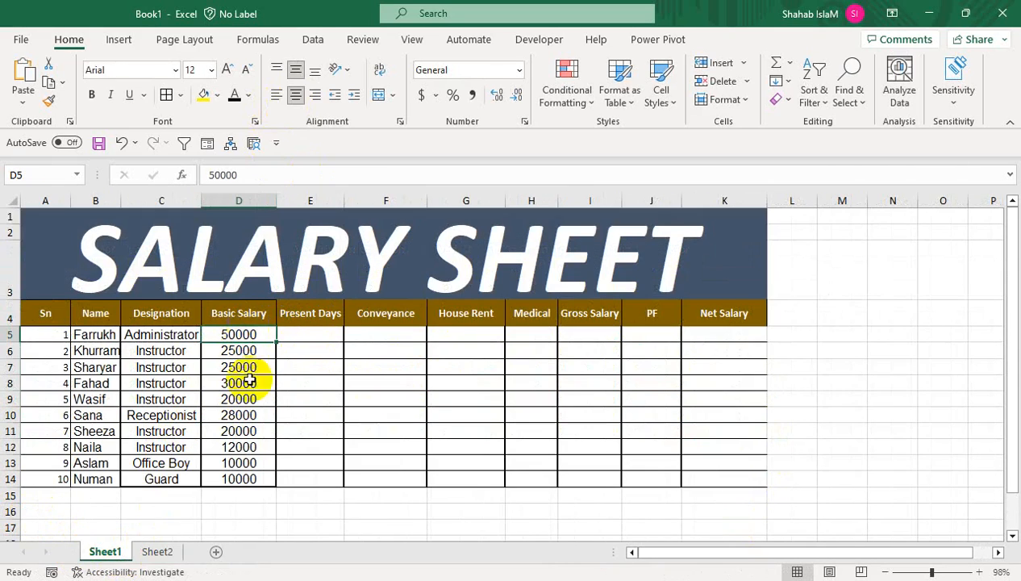
{"action": "left_click", "coordinate": [372, 336]}
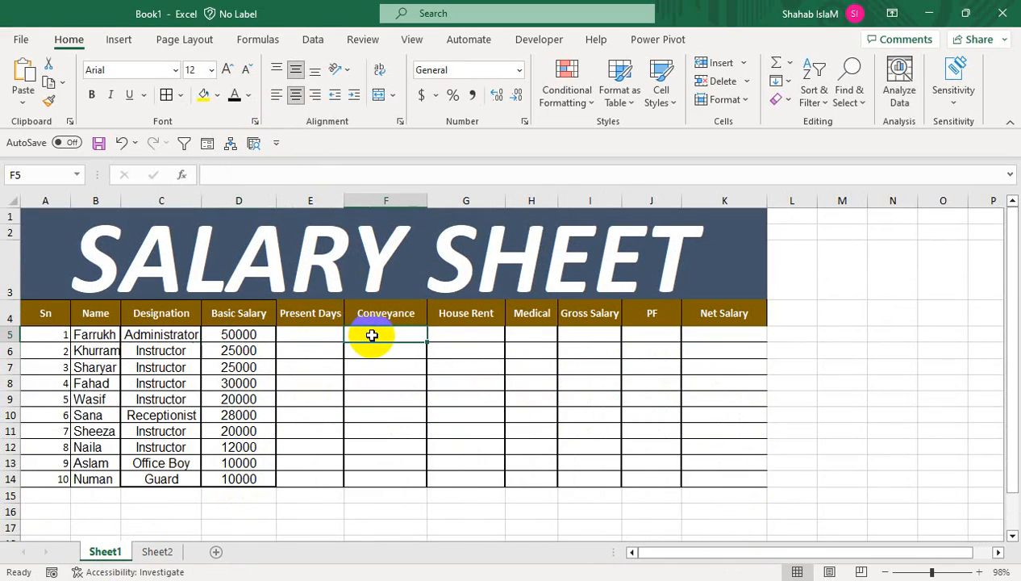
{"action": "key", "text": "Up"}
{"action": "key", "text": "Down"}
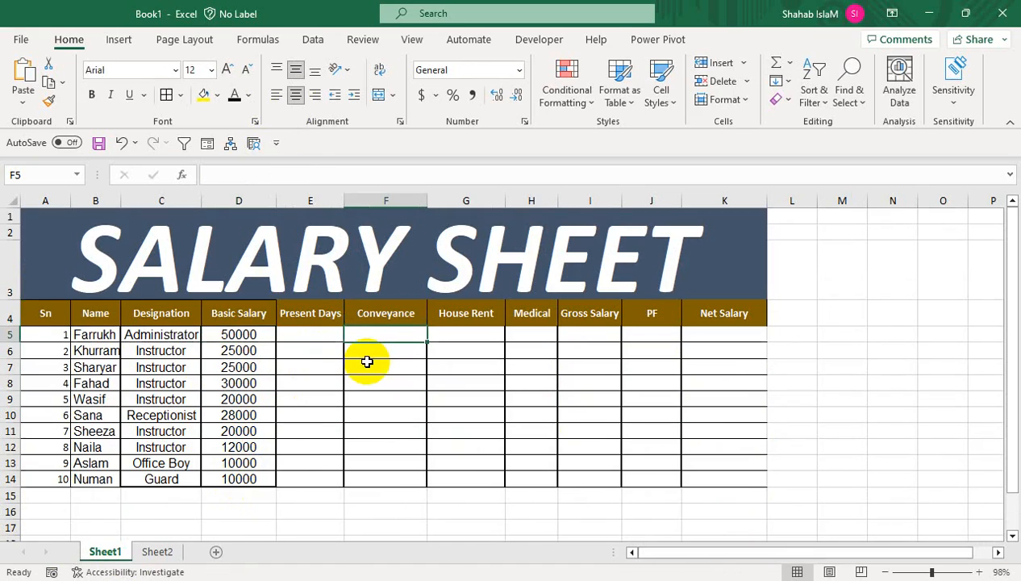
{"action": "type", "text": "=IF"}
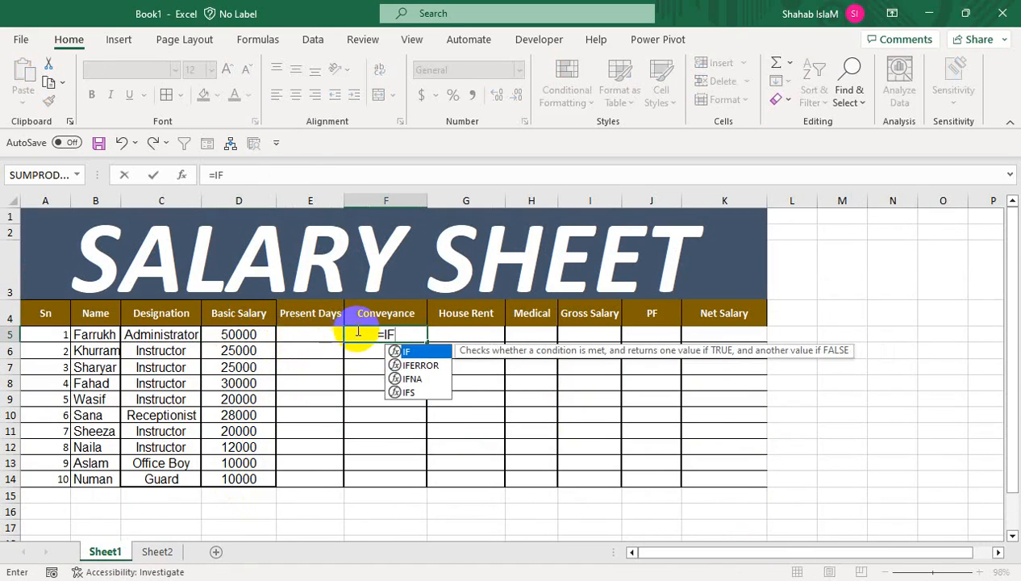
{"action": "type", "text": "("}
{"action": "left_click", "coordinate": [313, 331]}
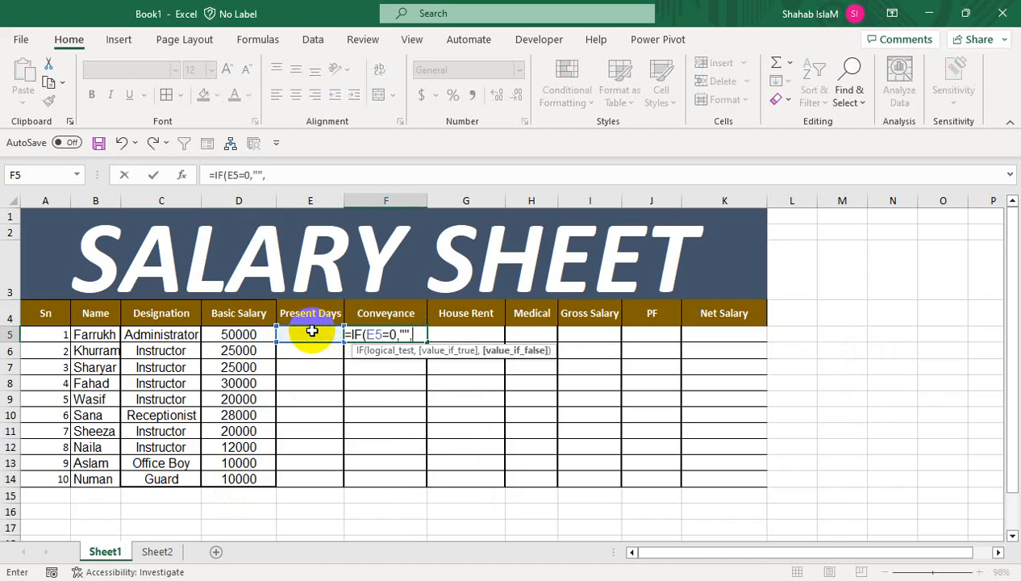
{"action": "type", "text": "=0,\"\",ID"}
{"action": "key", "text": "BackSpace"}
{"action": "type", "text": "F("}
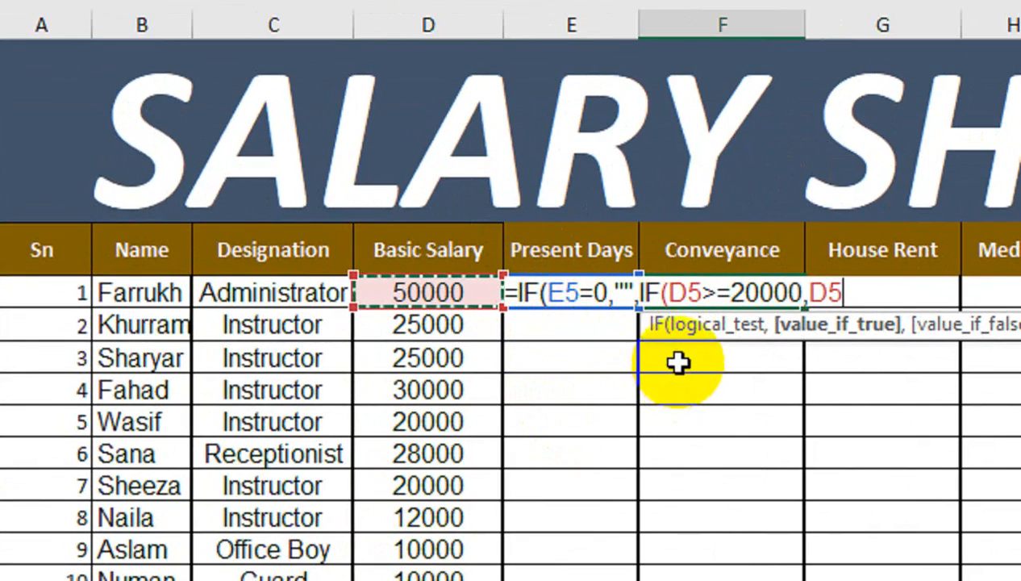
- Extend the F5 formula with D5>=20000,D5*20% for the highest basic salary bracket
{"action": "left_click", "coordinate": [660, 296]}
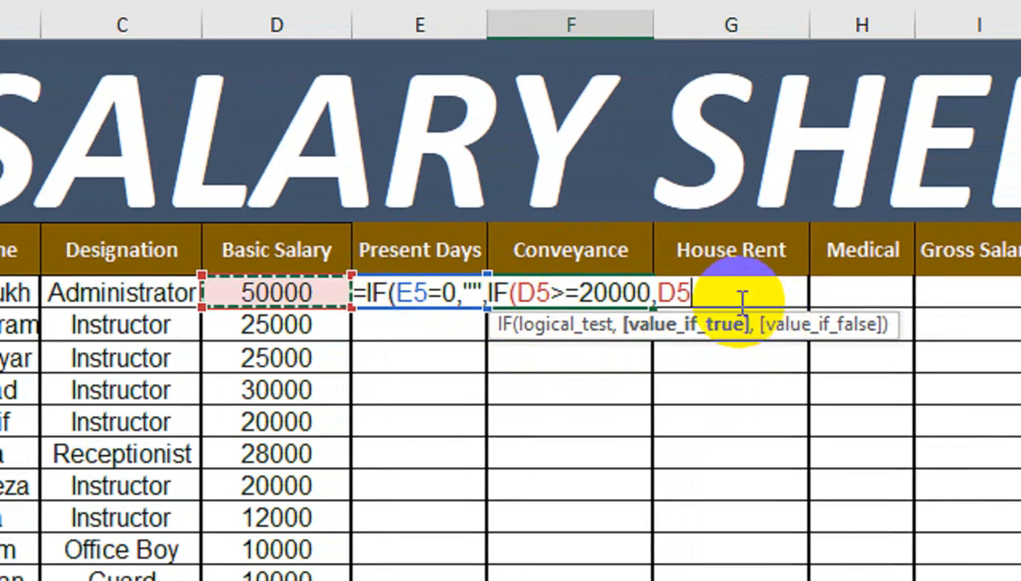
{"action": "type", "text": "*"}
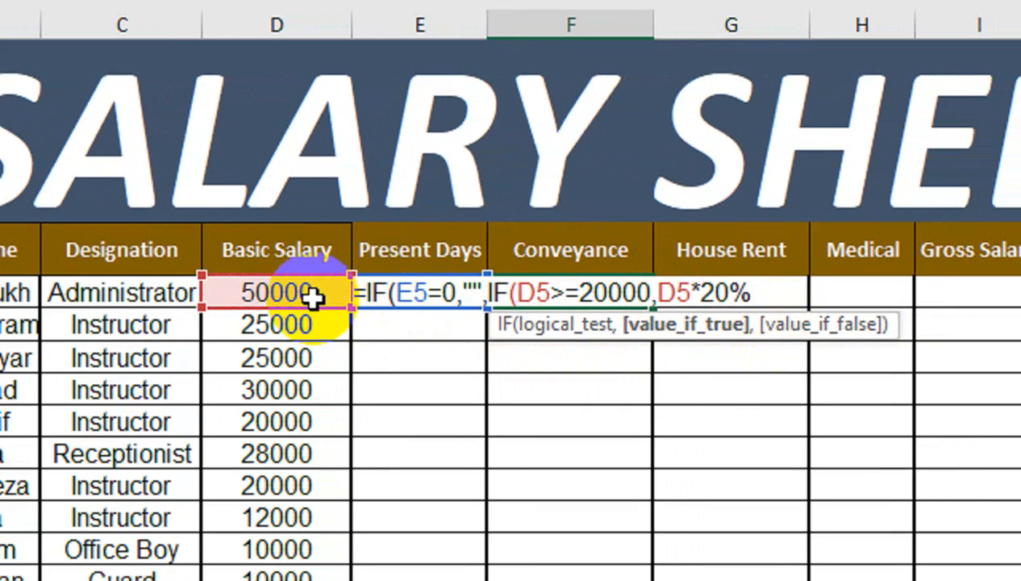
{"action": "type", "text": "20%"}
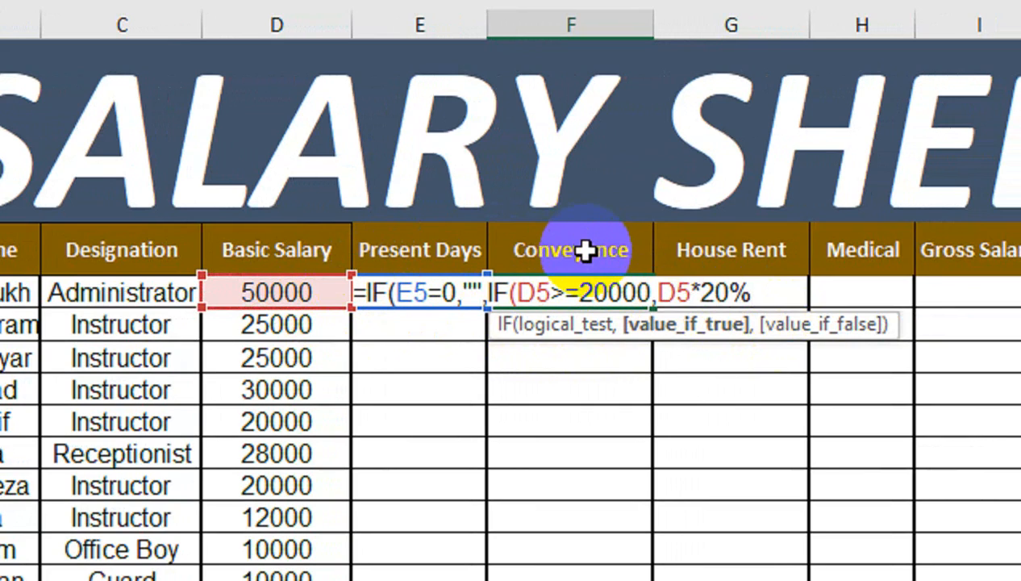
- Extend the Conveyance formula in F5 with a nested IF(D5>=15000,D5*15% for the middle salary bracket
{"action": "type", "text": ",IF("}
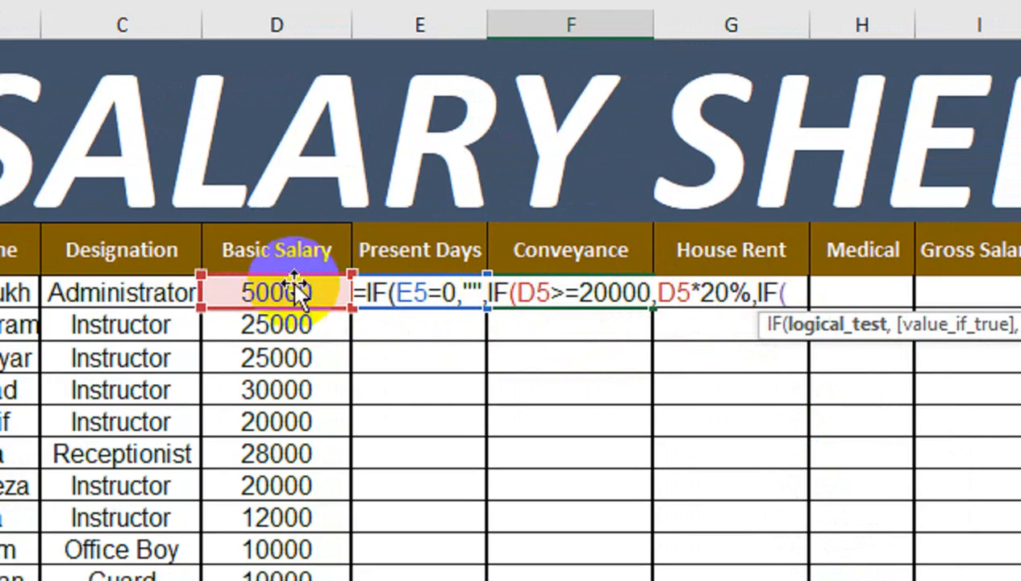
{"action": "left_click", "coordinate": [267, 292]}
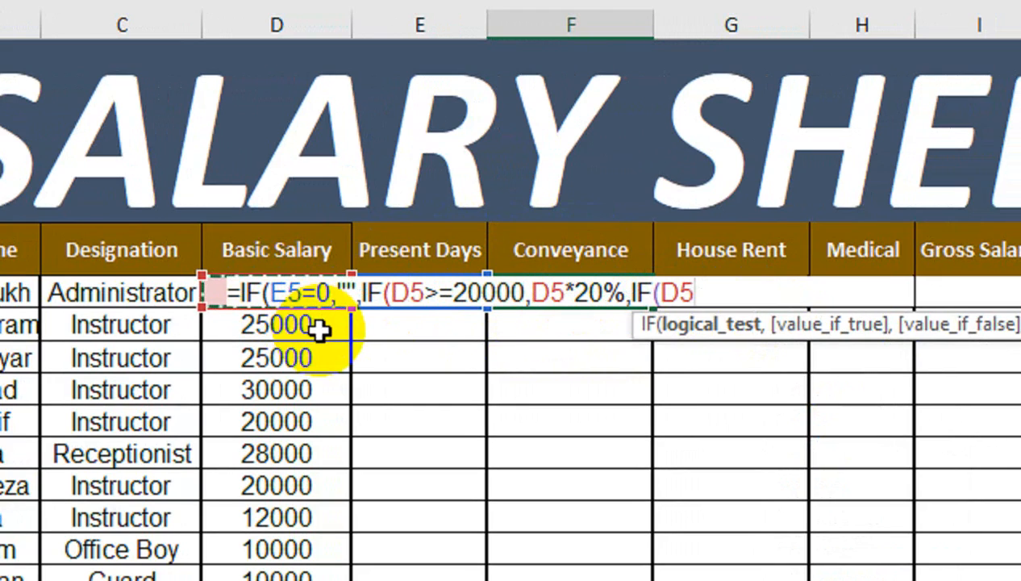
{"action": "type", "text": ">=15"}
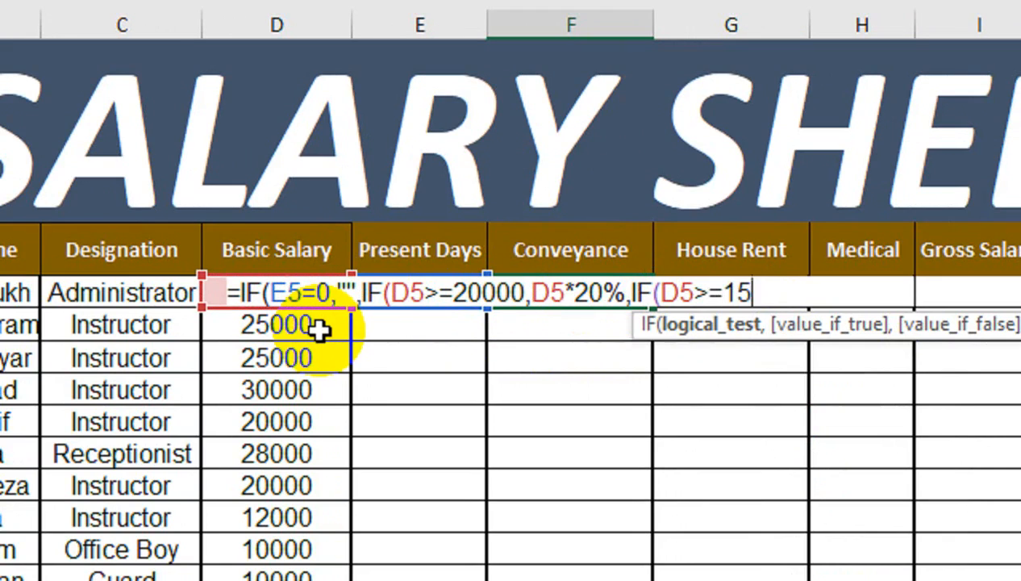
{"action": "type", "text": "000,"}
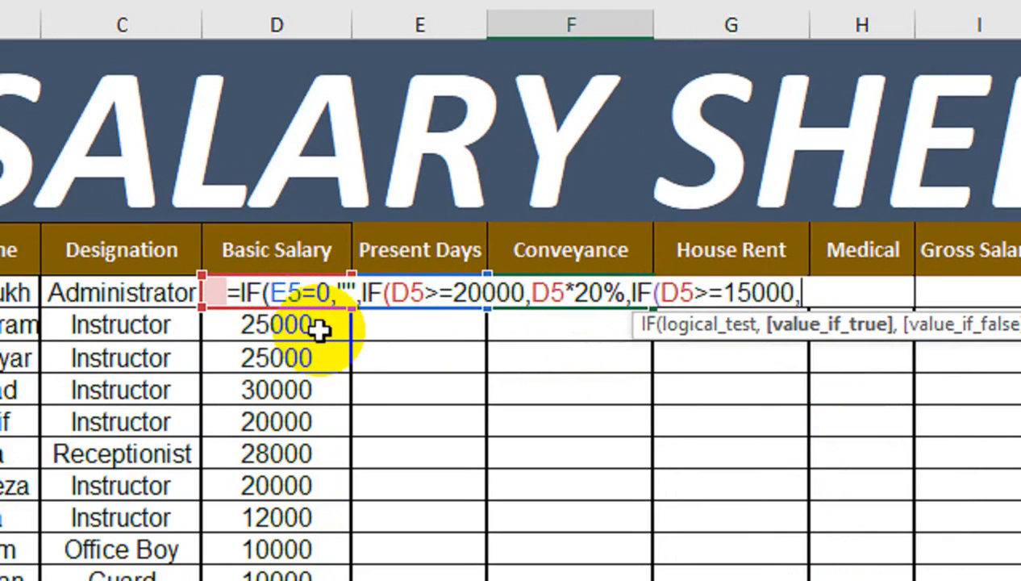
{"action": "key", "text": "Left"}
{"action": "key", "text": "Left"}
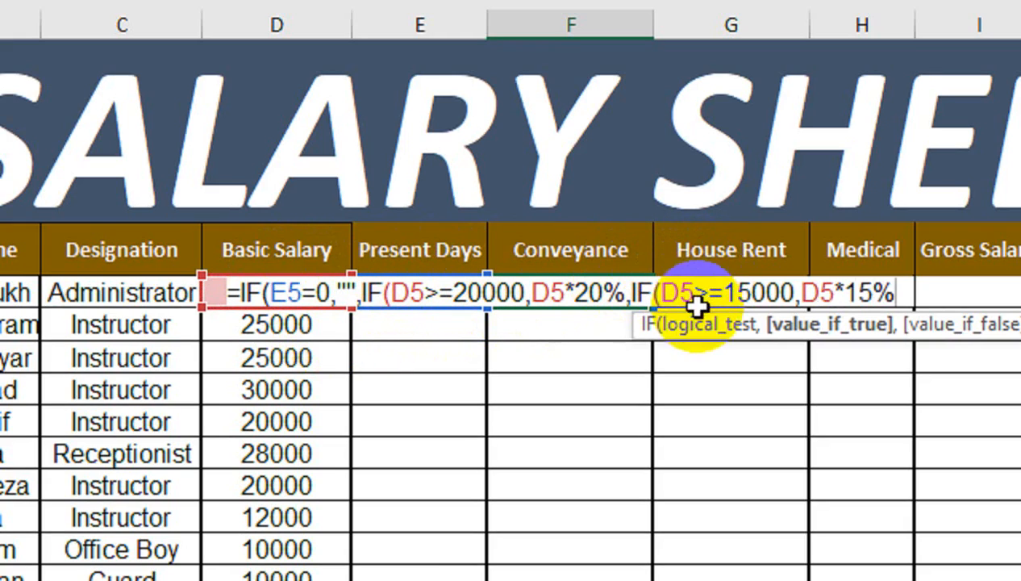
{"action": "scroll", "coordinate": [729, 287], "scroll_direction": "right", "scroll_amount": 1}
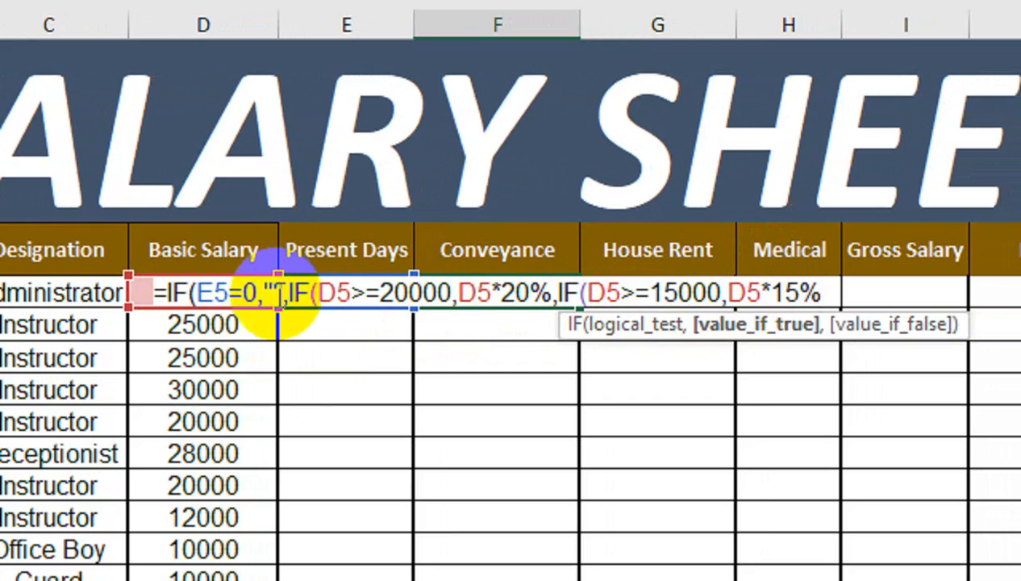
- Complete the F5 formula with D5*10% for all remaining salaries, close its parentheses and enter it
{"action": "type", "text": ","}
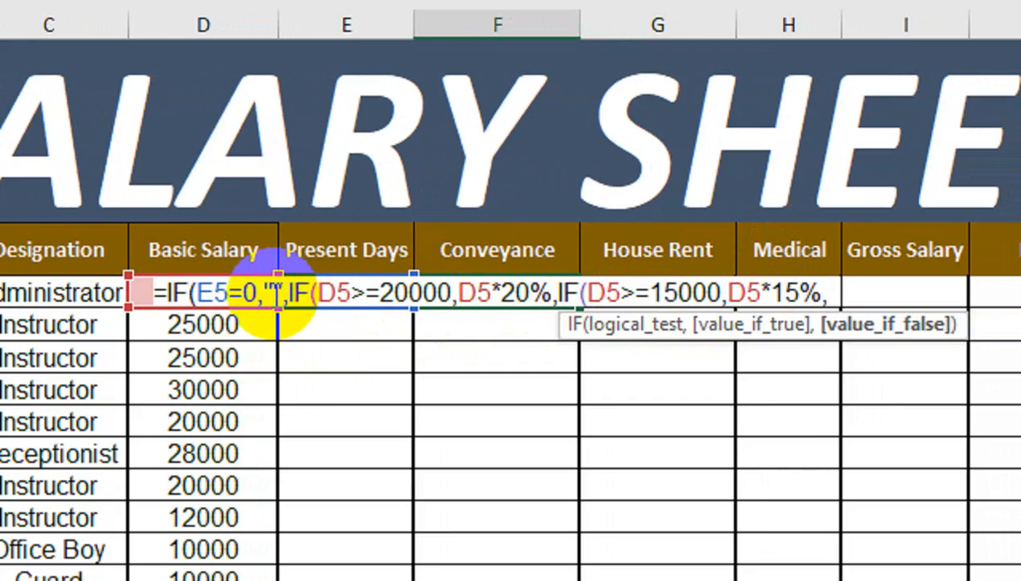
{"action": "scroll", "coordinate": [258, 311], "scroll_direction": "left", "scroll_amount": 1}
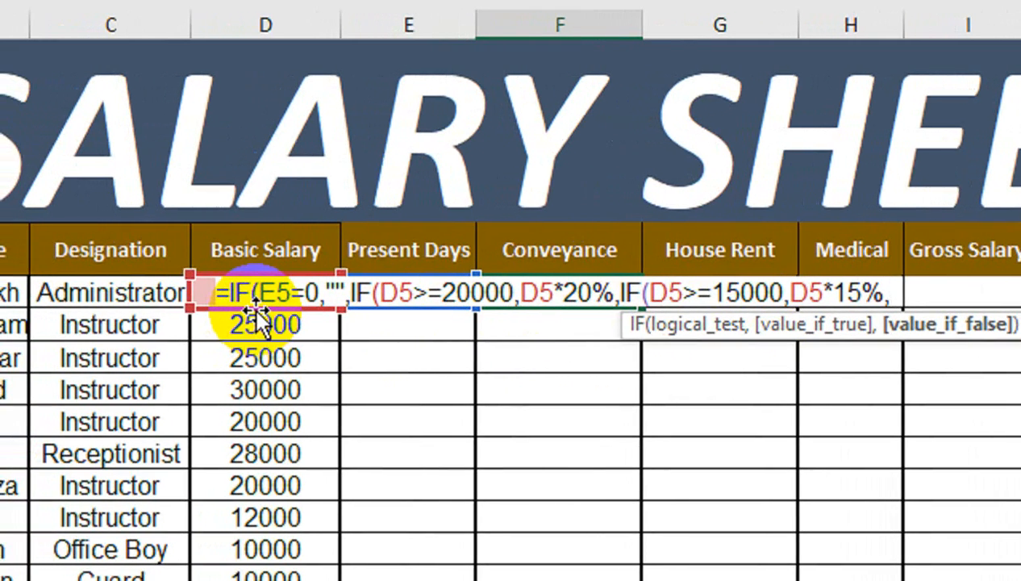
{"action": "type", "text": "E5"}
{"action": "left_click", "coordinate": [256, 307]}
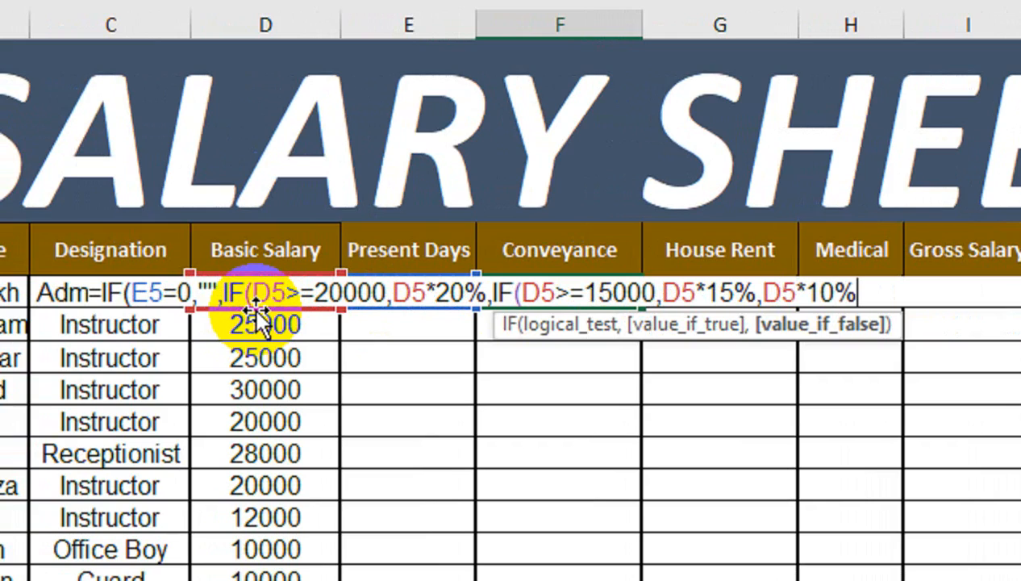
{"action": "type", "text": ")"}
{"action": "key", "text": "Return"}
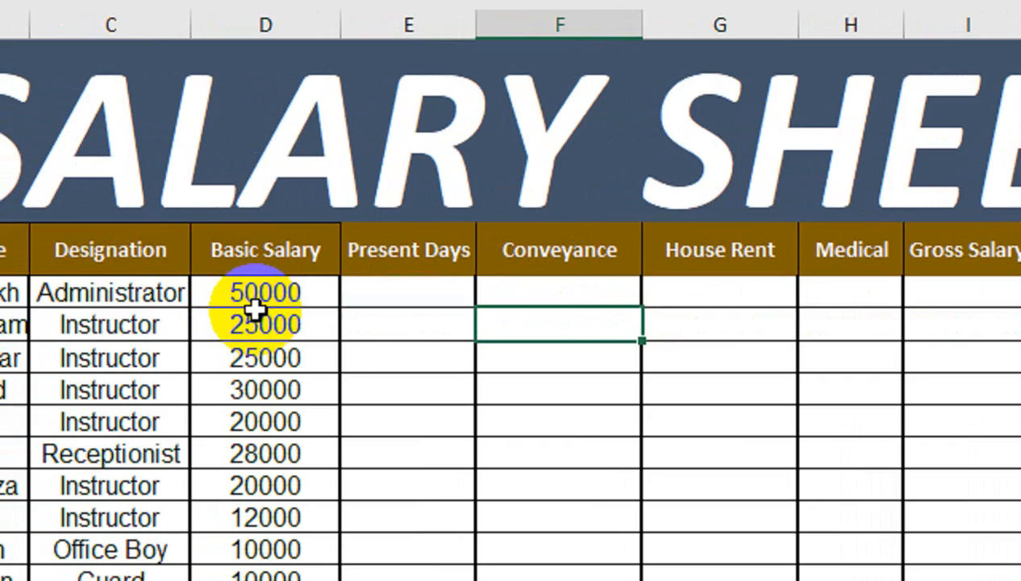
- Fill the Conveyance formula from F5 down to F14
{"action": "left_click", "coordinate": [651, 313]}
{"action": "left_click", "coordinate": [609, 293]}
{"action": "left_click_drag", "start_coordinate": [643, 303], "coordinate": [597, 557]}
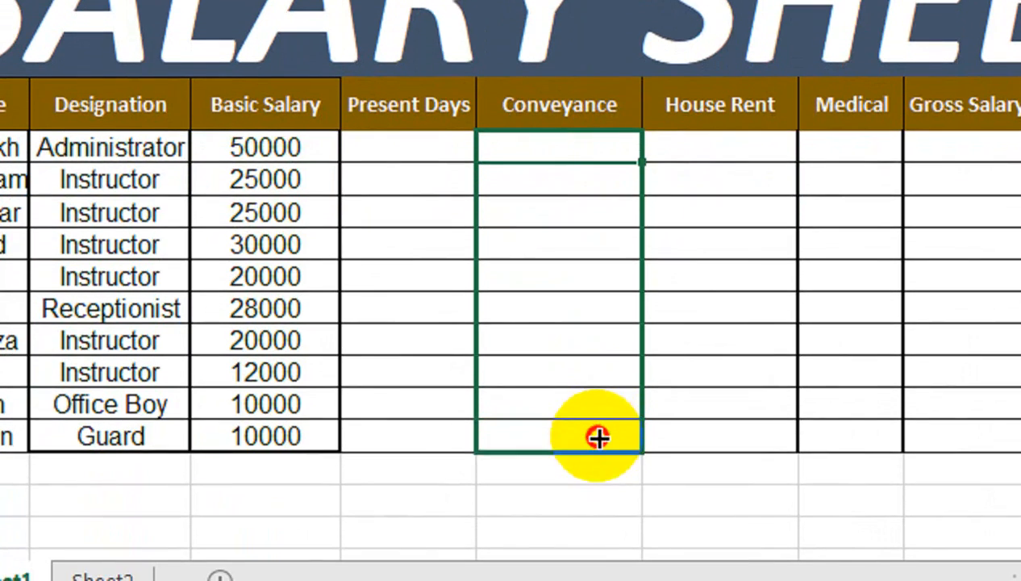
- Begin the House Rent formula in G5 as =IF(E5=0,IF(
{"action": "left_click", "coordinate": [729, 147]}
{"action": "type", "text": "="}
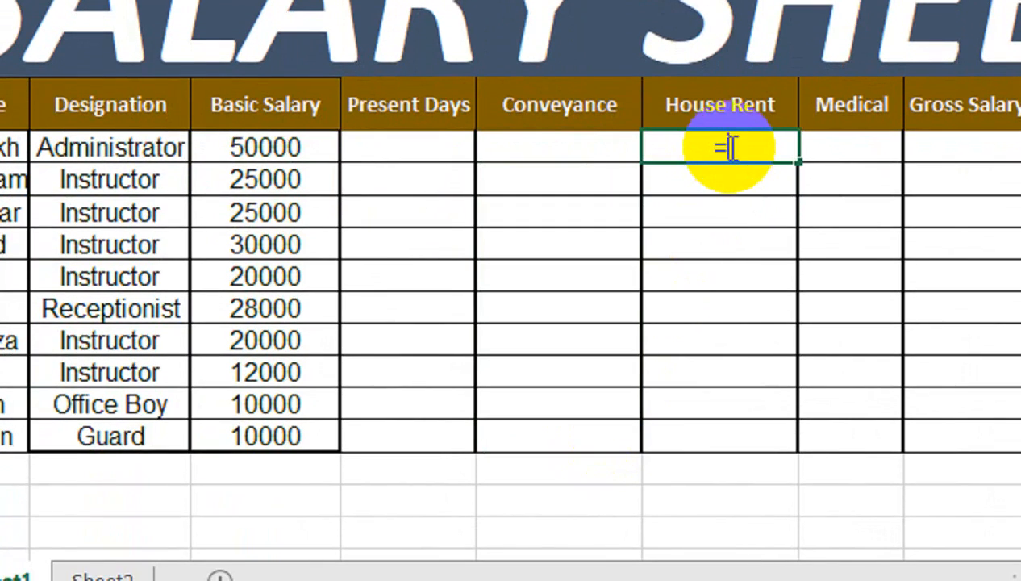
{"action": "type", "text": "IF("}
{"action": "key", "text": "Left"}
{"action": "key", "text": "Left"}
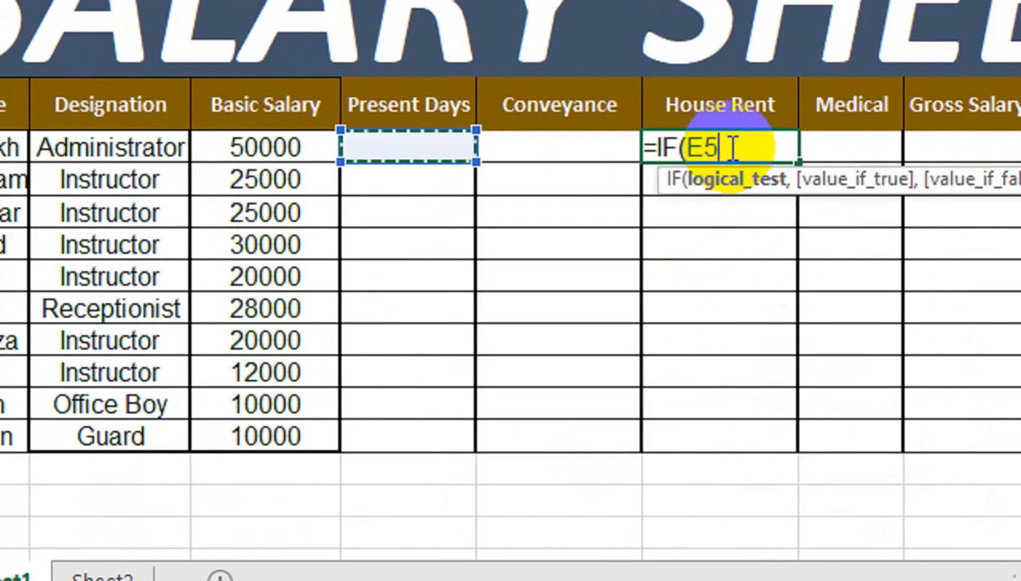
{"action": "type", "text": "=0,IF("}
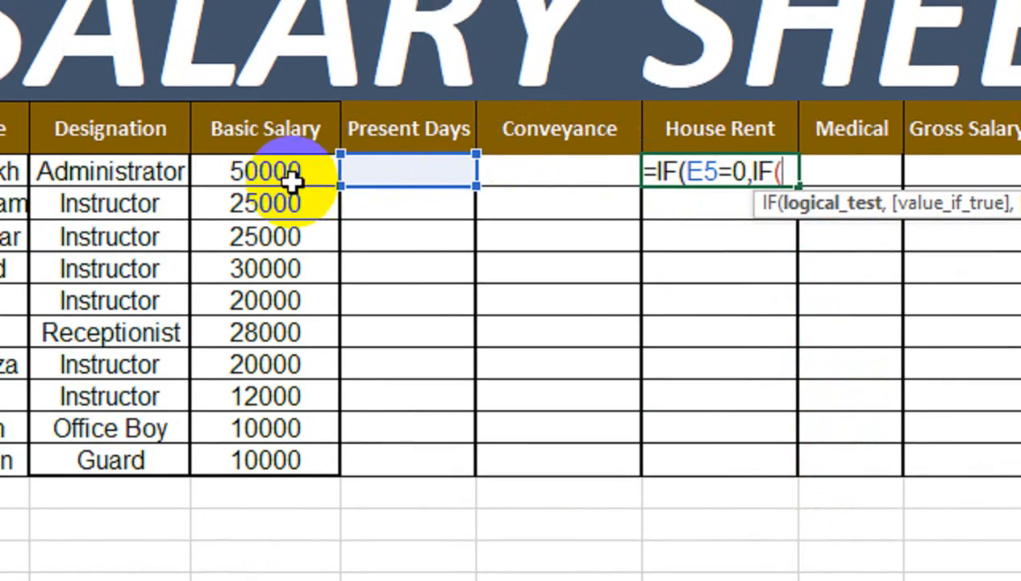
- Extend the G5 formula with D5>=25000,D5*30% for the highest House Rent bracket
{"action": "left_click", "coordinate": [285, 164]}
{"action": "type", "text": ">=25000"}
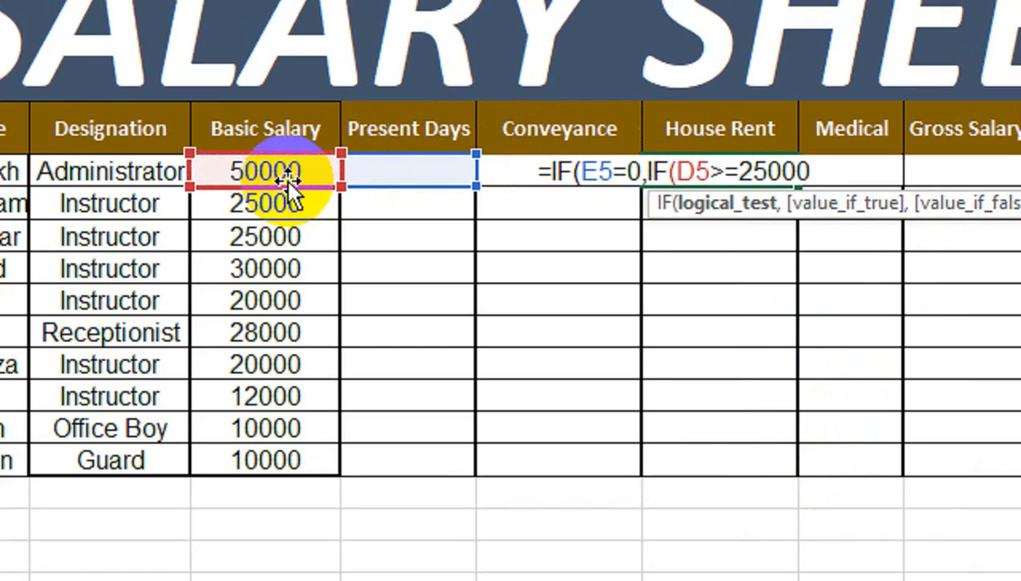
{"action": "type", "text": ","}
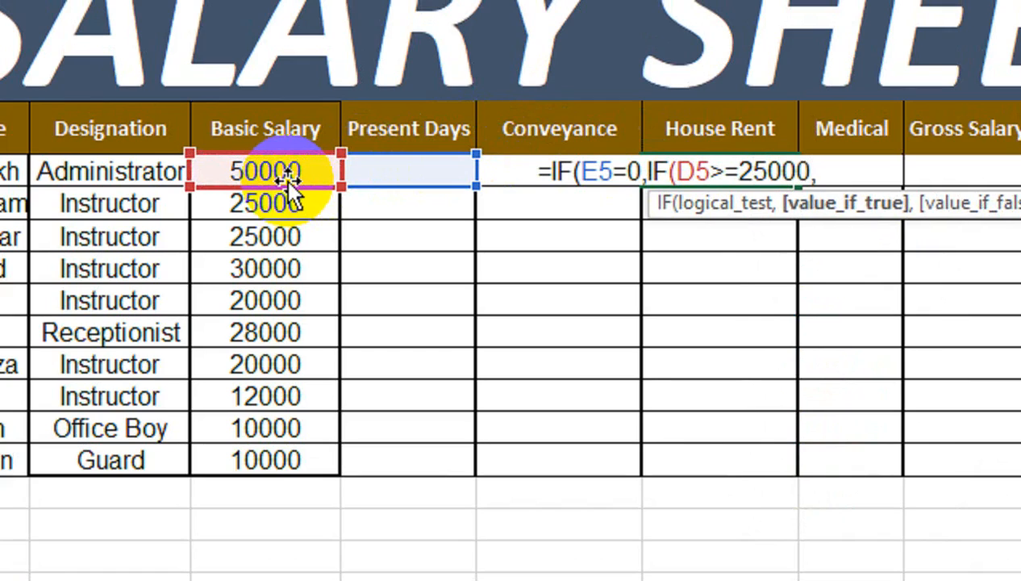
{"action": "key", "text": "Left"}
{"action": "key", "text": "Left"}
{"action": "key", "text": "Left"}
{"action": "type", "text": "*3"}
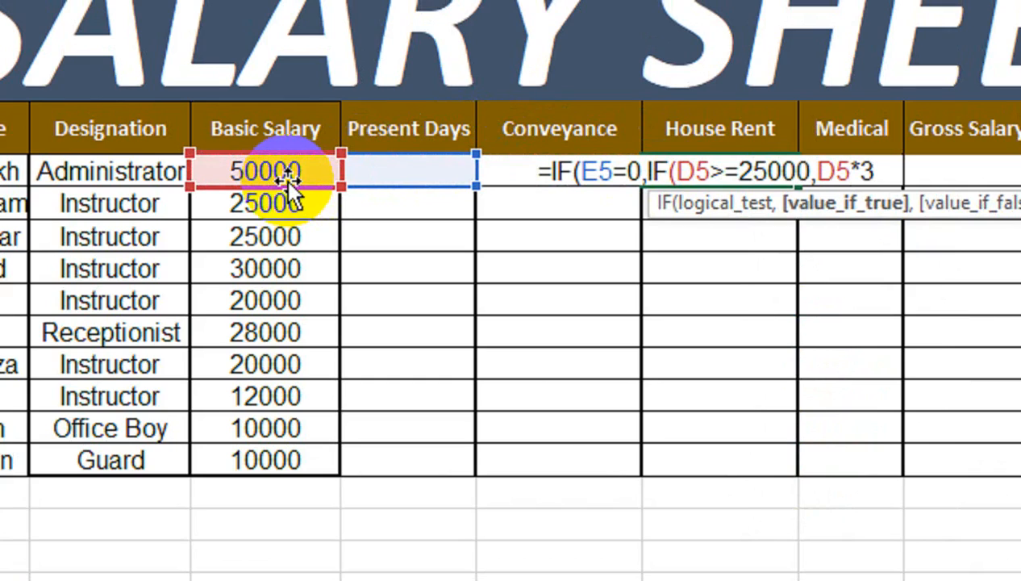
{"action": "type", "text": "0%"}
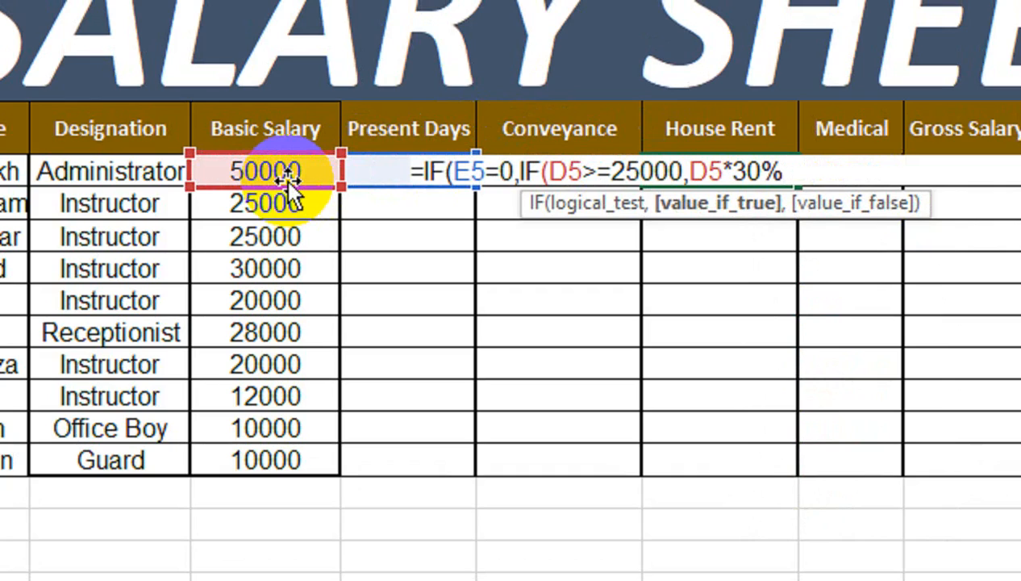
- Add a nested IF(D5>=20000,D5*25% to the House Rent formula in G5 for the middle bracket
{"action": "type", "text": ","}
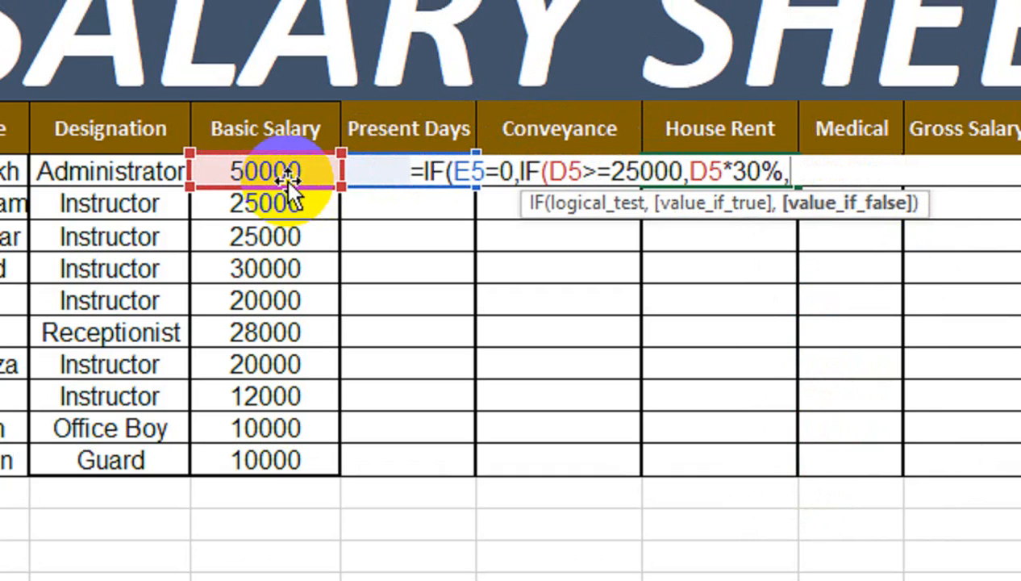
{"action": "type", "text": "IF("}
{"action": "key", "text": "Left"}
{"action": "key", "text": "Left"}
{"action": "key", "text": "Left"}
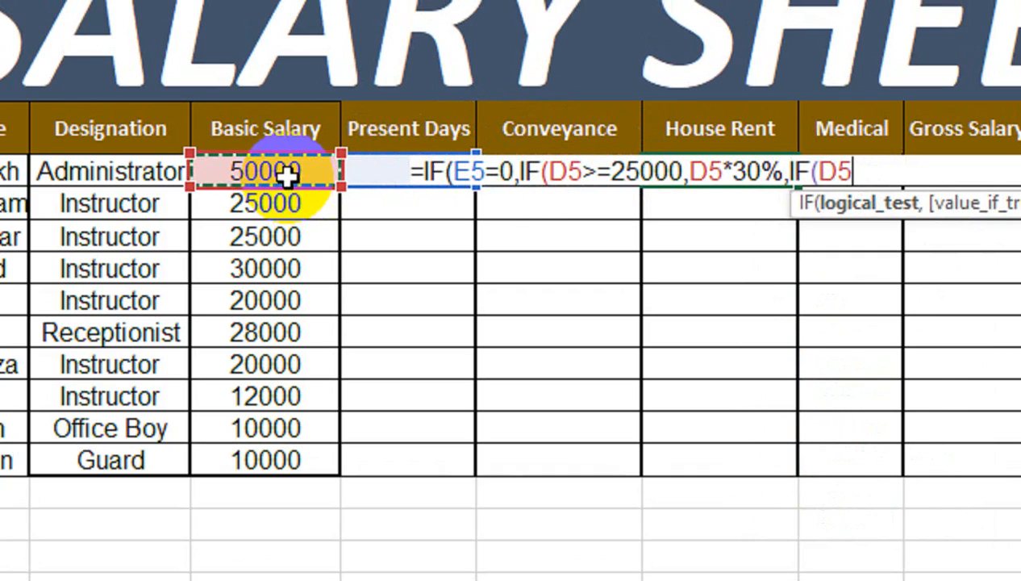
{"action": "type", "text": ">=2000"}
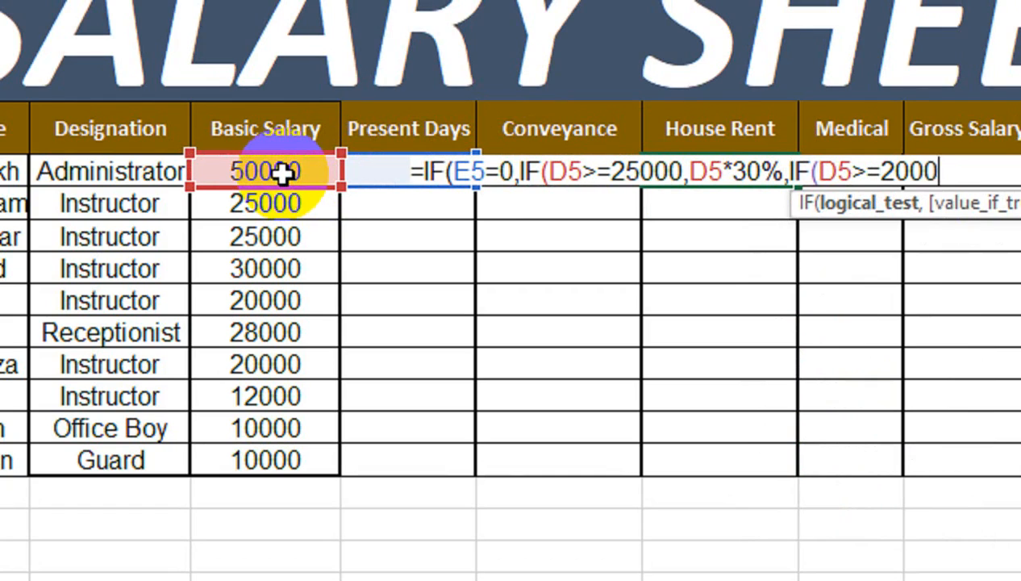
{"action": "type", "text": "0,"}
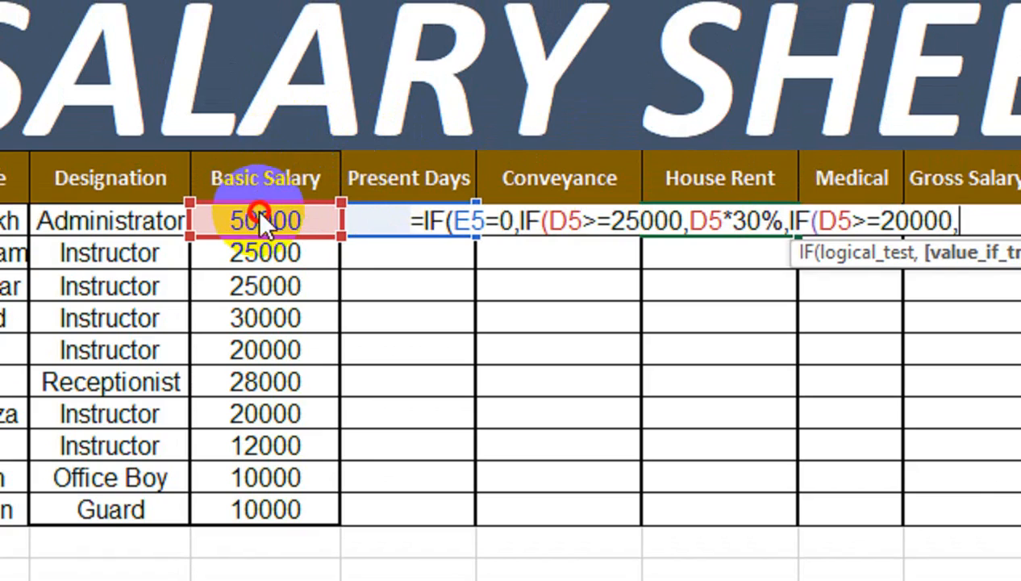
{"action": "left_click", "coordinate": [266, 220]}
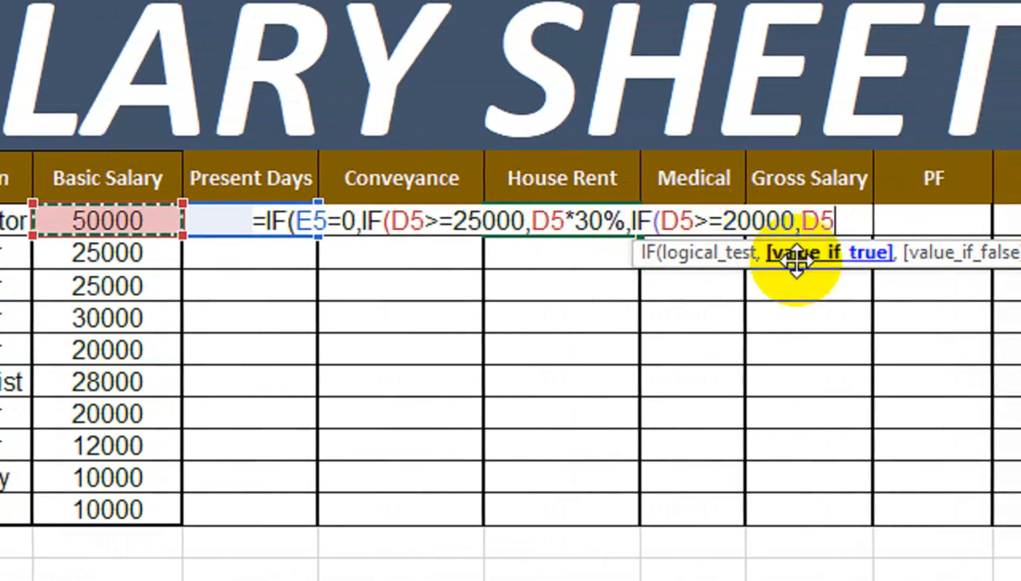
{"action": "type", "text": "*"}
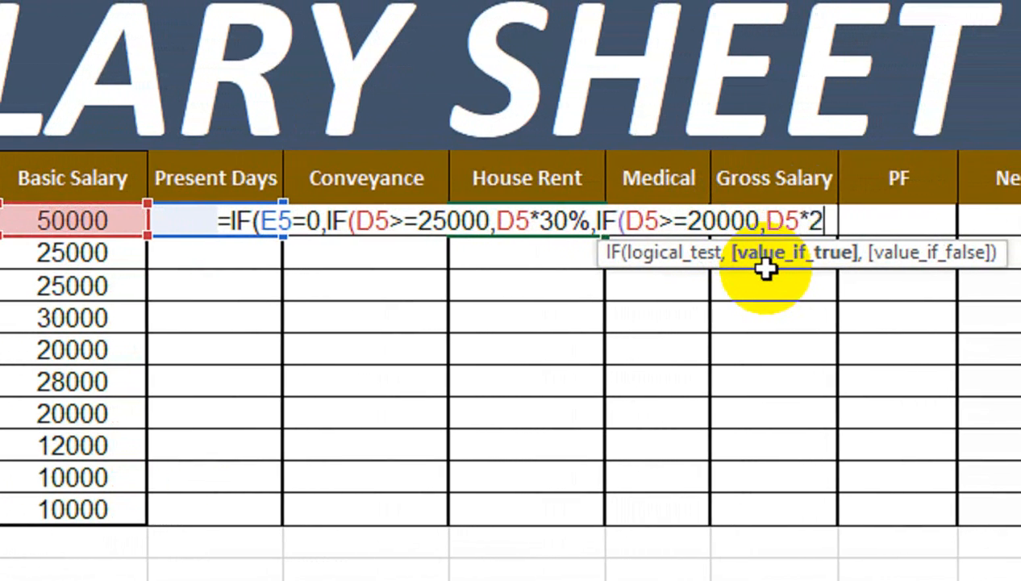
{"action": "type", "text": "25%,"}
- Complete the G5 formula with D5*20% for all remaining salaries, close the three parentheses and enter it
{"action": "key", "text": "Left"}
{"action": "key", "text": "Left"}
{"action": "key", "text": "Left"}
{"action": "key", "text": "Left"}
{"action": "key", "text": "Right"}
{"action": "type", "text": "*"}
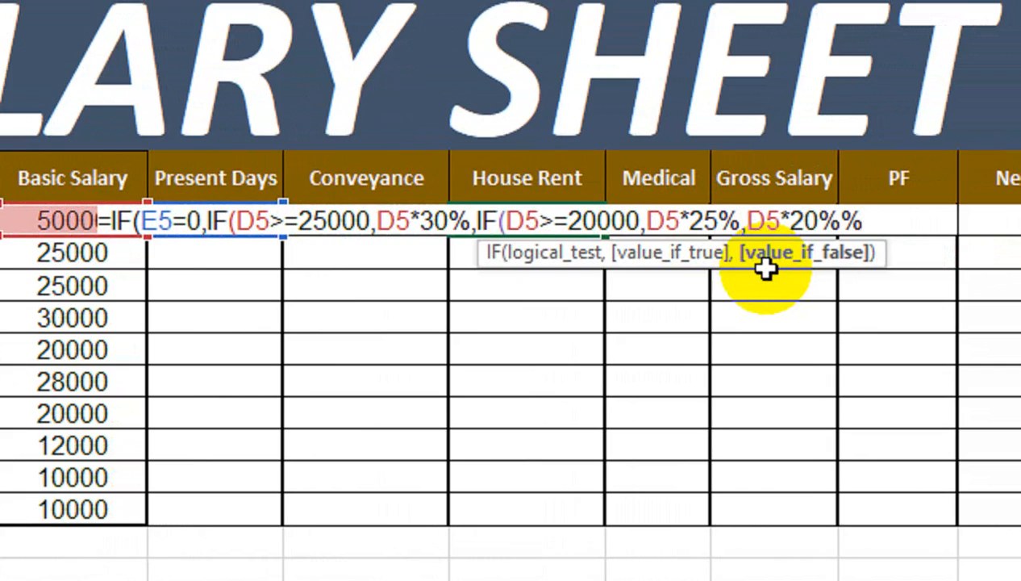
{"action": "type", "text": "20%)))"}
{"action": "key", "text": "Return"}
- Try to insert the missing empty text "" after E5=0 in the House Rent formula in G5
{"action": "left_click", "coordinate": [506, 216]}
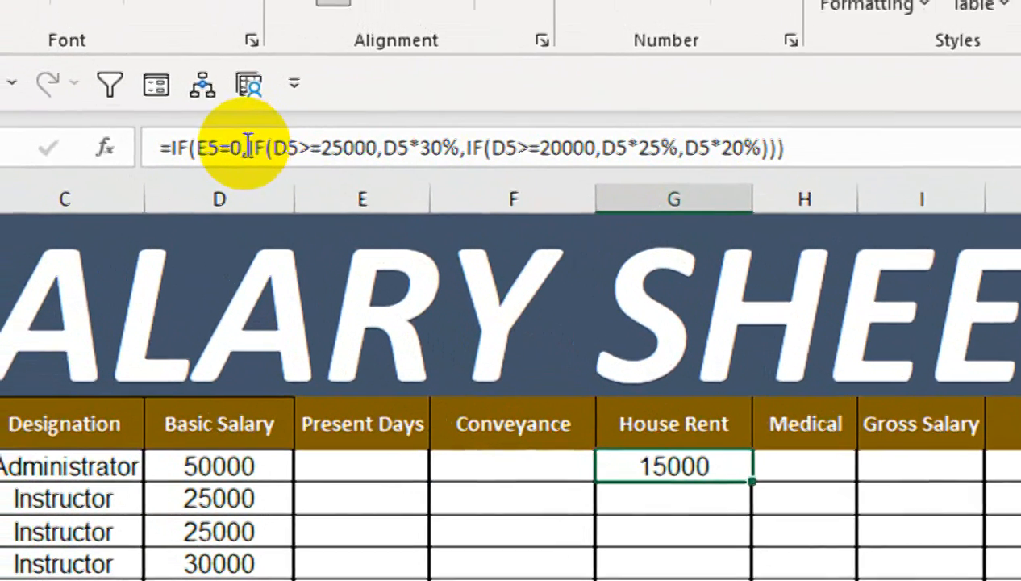
{"action": "left_click", "coordinate": [254, 149]}
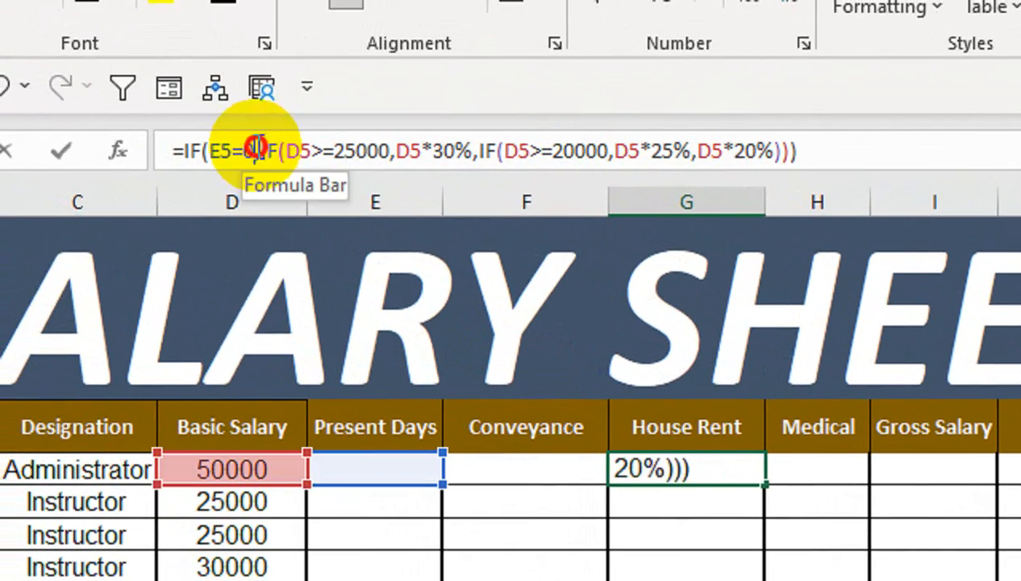
{"action": "type", "text": "\"\","}
{"action": "key", "text": "Return"}
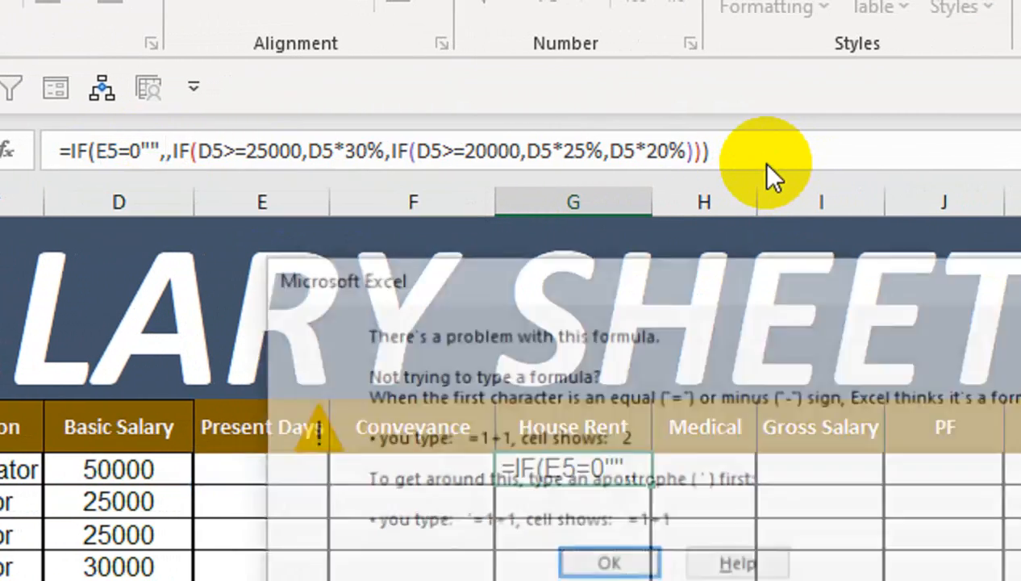
{"action": "key", "text": "Return"}
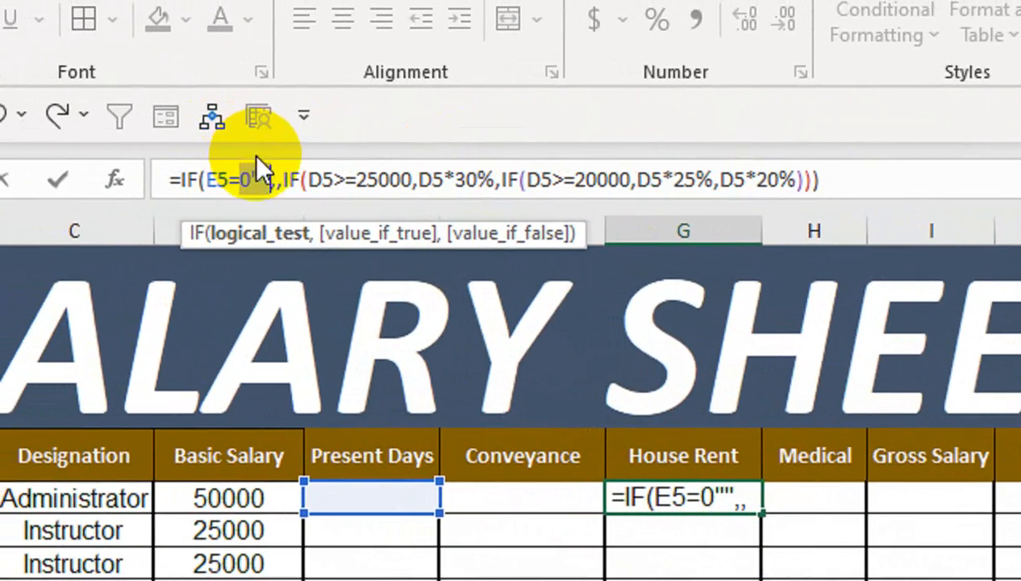
- Correct the commas so G5 starts =IF(E5=0,"",IF(D5>=25000, and fill the formula down the House Rent column
{"action": "left_click", "coordinate": [255, 178]}
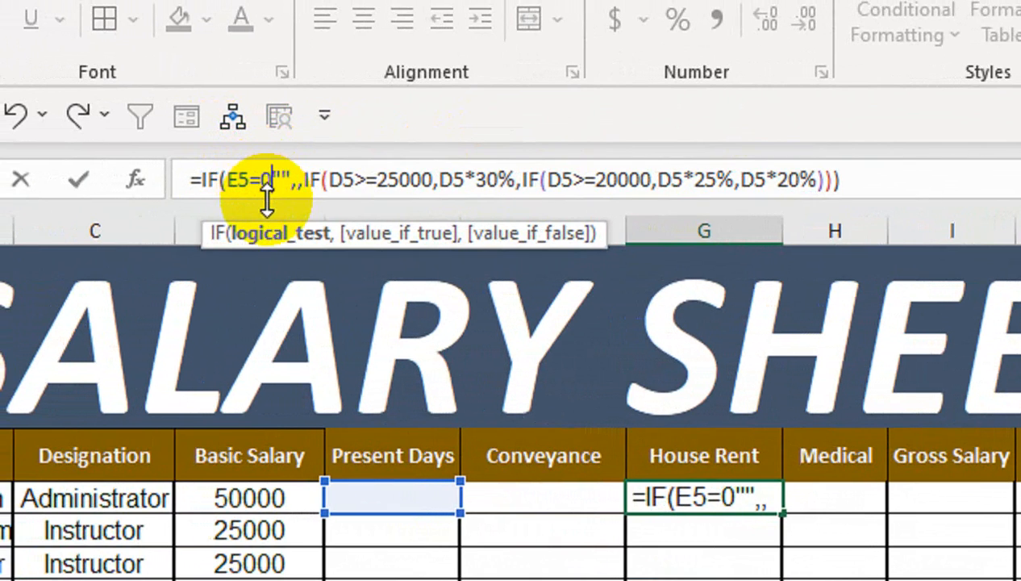
{"action": "type", "text": ","}
{"action": "left_click", "coordinate": [313, 180]}
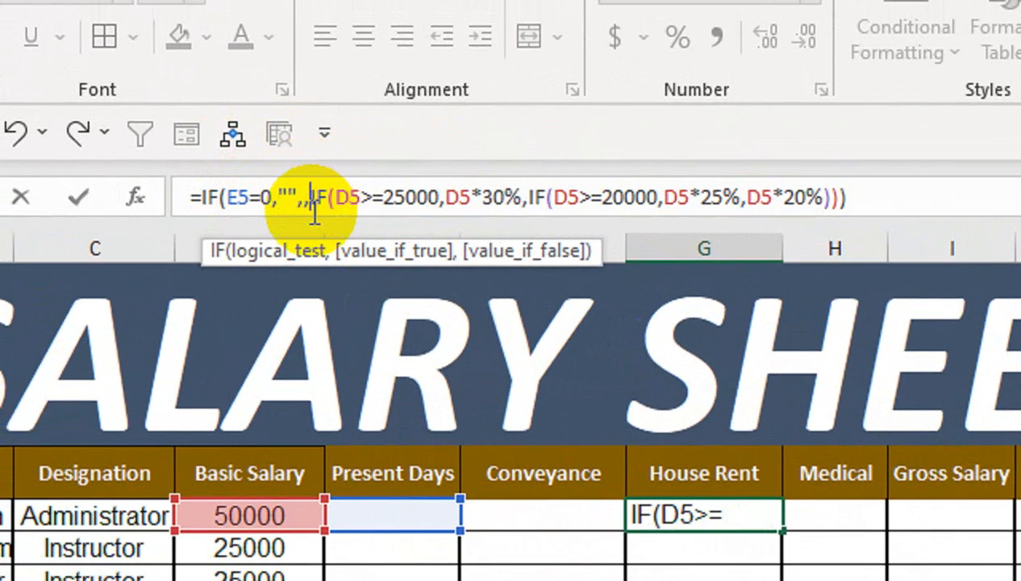
{"action": "key", "text": "BackSpace"}
{"action": "key", "text": "Return"}
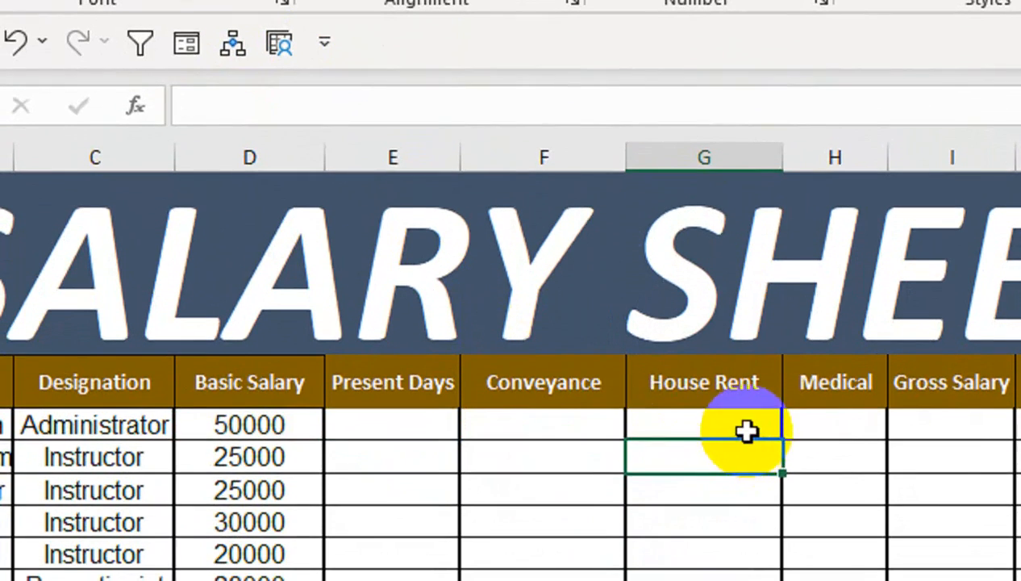
{"action": "left_click", "coordinate": [748, 515]}
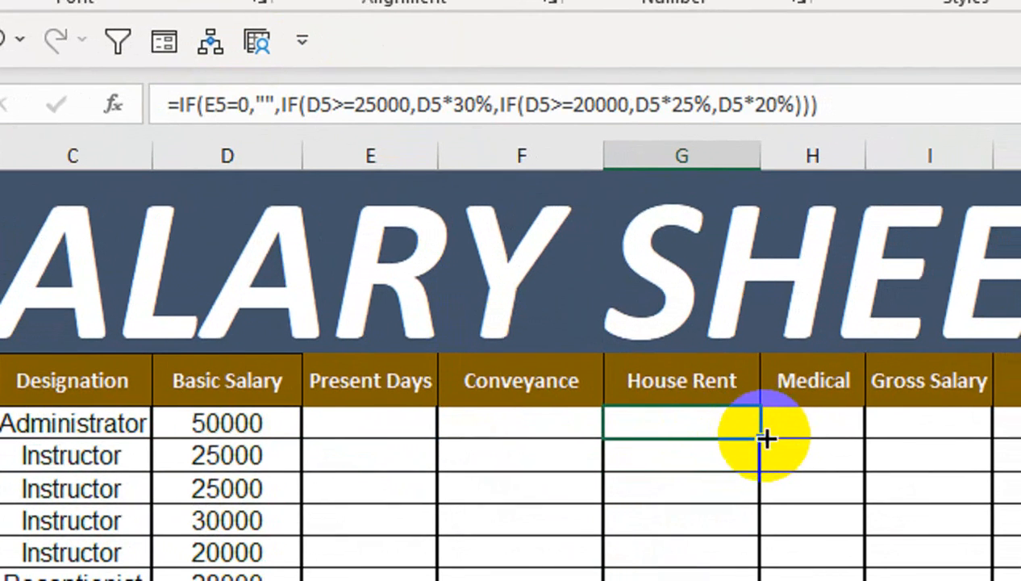
{"action": "double_click", "coordinate": [761, 438]}
- Start the Medical allowance formula in H5 with =IF(E5=0, to test the present days
{"action": "left_click", "coordinate": [787, 426]}
{"action": "type", "text": "=IG"}
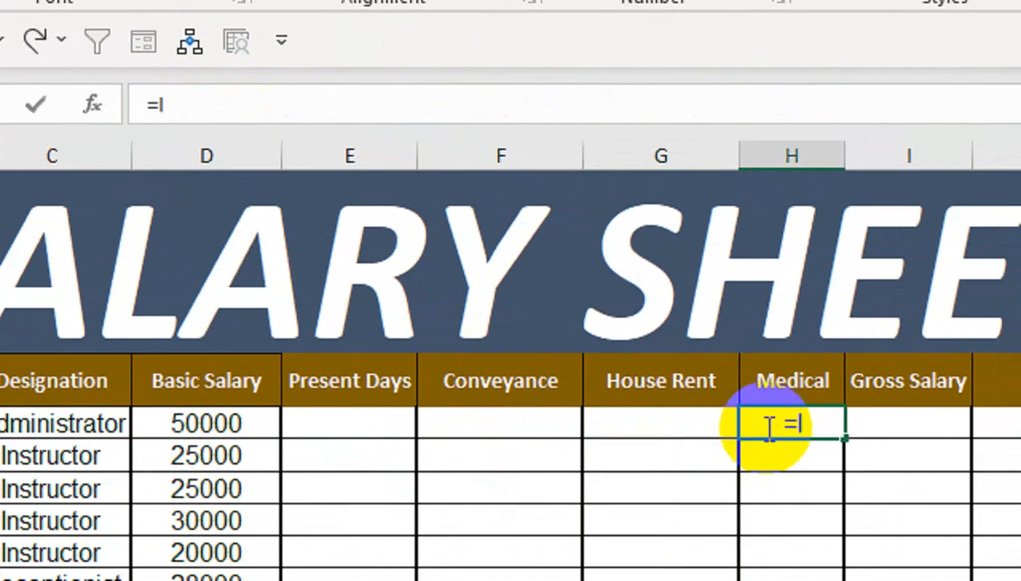
{"action": "key", "text": "BackSpace"}
{"action": "type", "text": "F"}
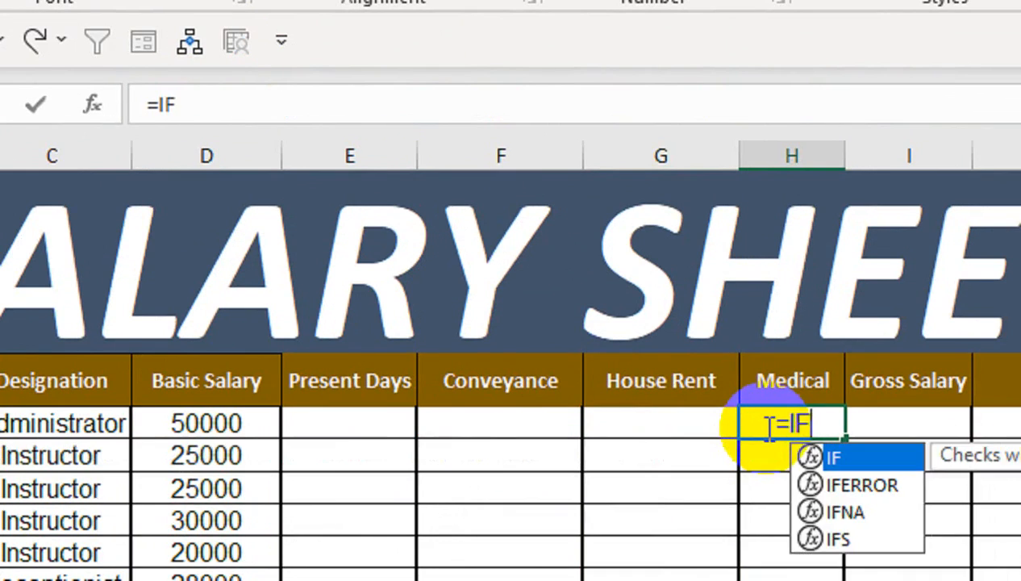
{"action": "type", "text": "("}
{"action": "key", "text": "Left"}
{"action": "key", "text": "Left"}
{"action": "key", "text": "Left"}
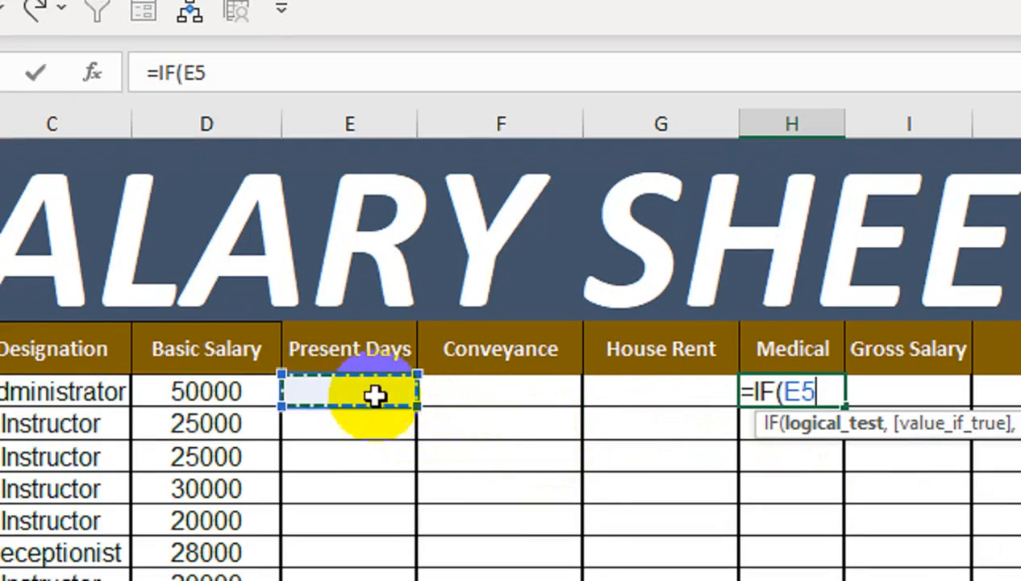
{"action": "type", "text": "=0,"}
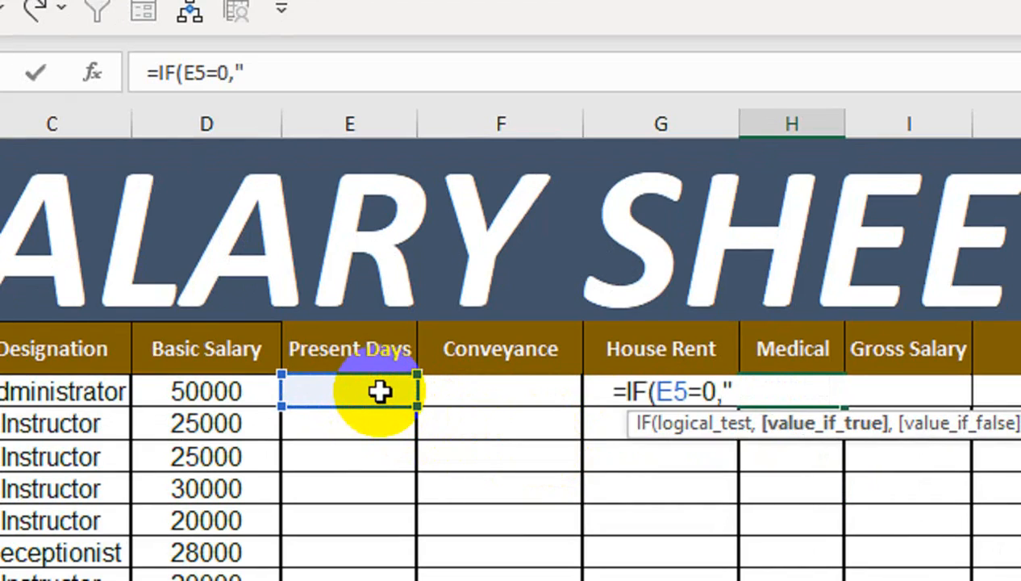
- Complete the H5 formula with an empty text "" for zero days and D5*10% otherwise, closing the parenthesis
{"action": "type", "text": "\"\","}
{"action": "key", "text": "Left"}
{"action": "key", "text": "Left"}
{"action": "key", "text": "Left"}
{"action": "key", "text": "Left"}
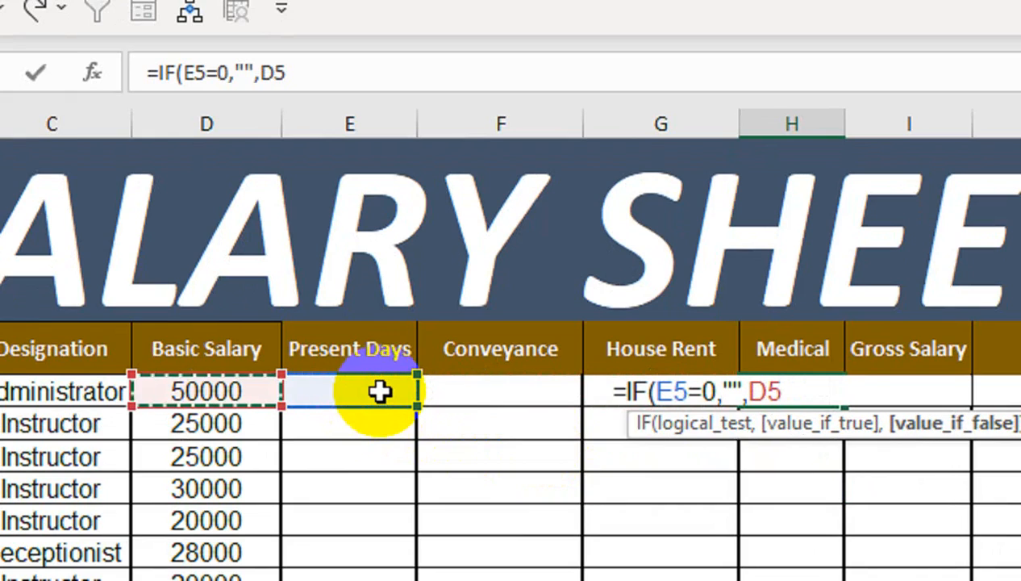
{"action": "type", "text": "*"}
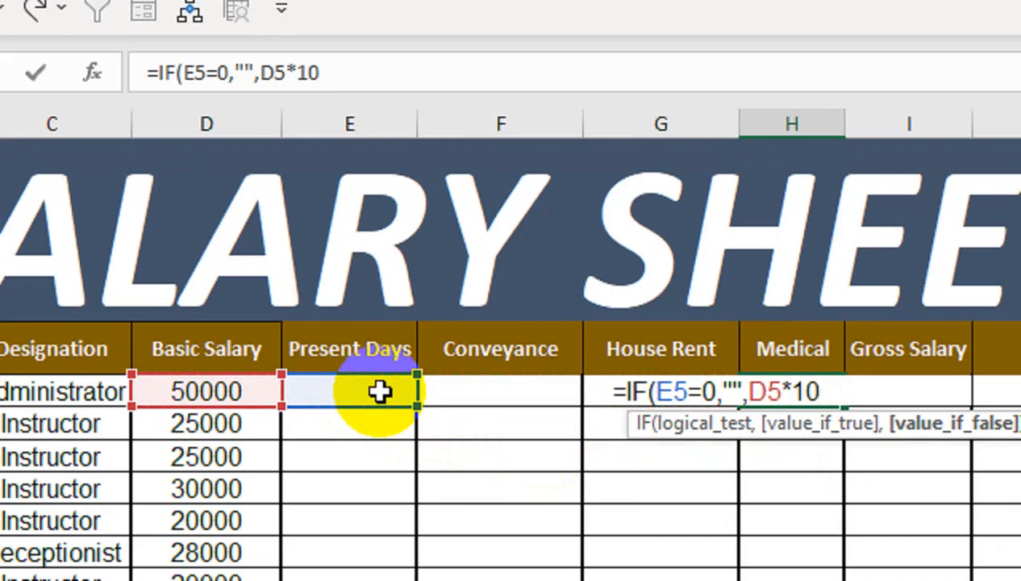
{"action": "type", "text": "10%)"}
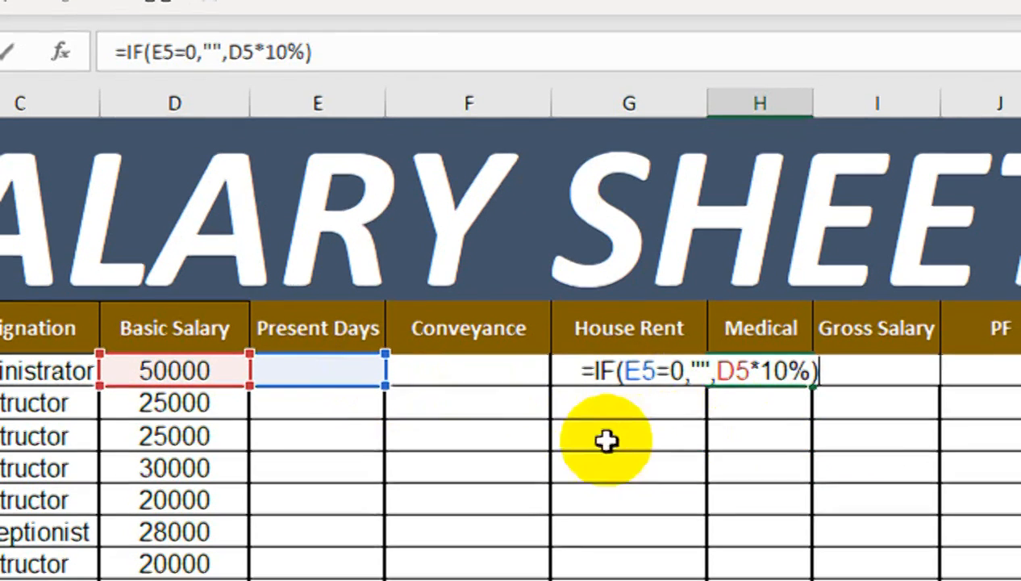
- Enter the H5 formula and fill it down the Medical column
{"action": "key", "text": "Return"}
{"action": "left_click", "coordinate": [703, 377]}
{"action": "left_click_drag", "start_coordinate": [813, 379], "coordinate": [810, 580]}
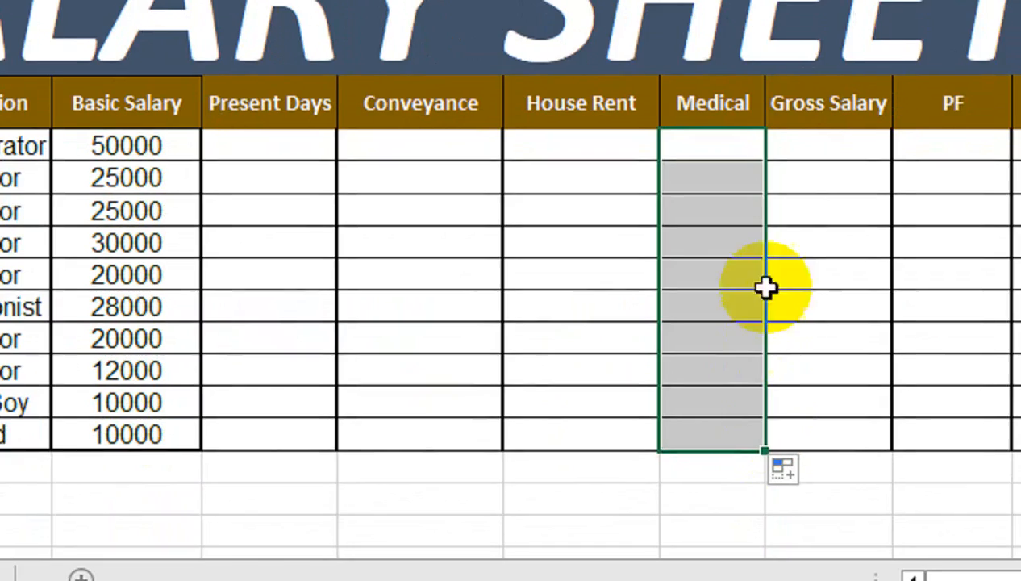
{"action": "left_click", "coordinate": [804, 138]}
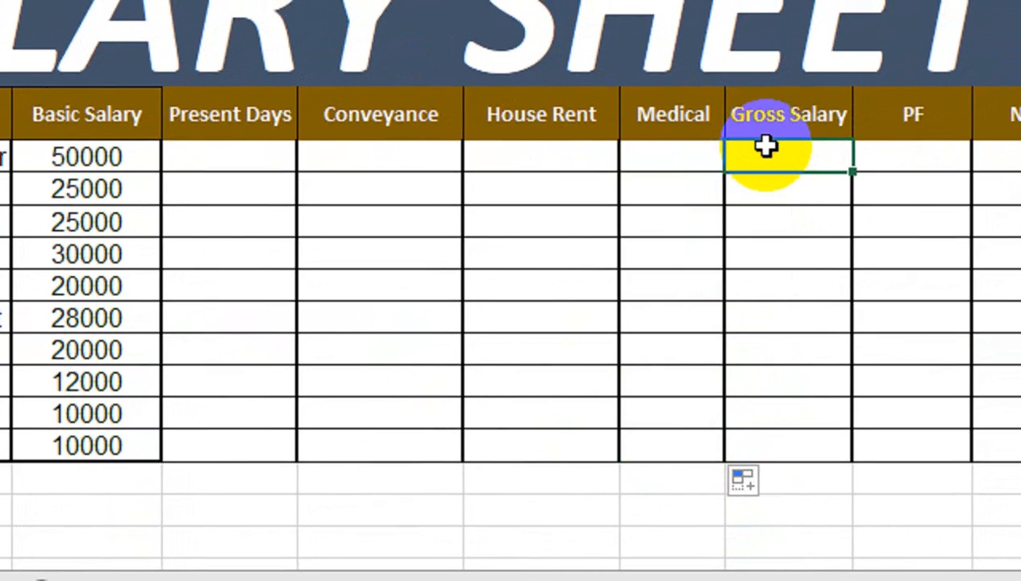
{"action": "key", "text": "Left"}
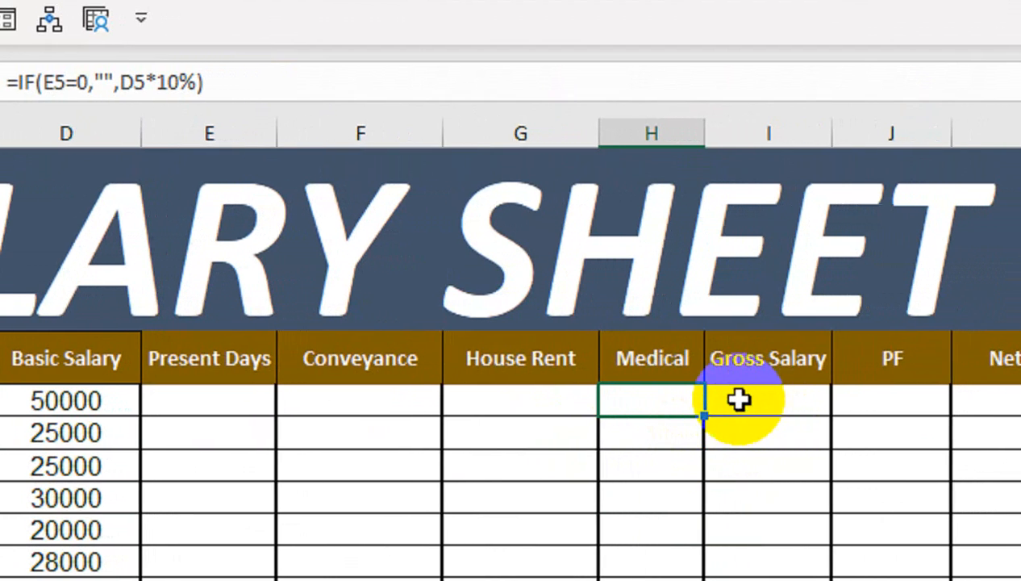
- Start the Gross Salary formula in I5 with =IF(E50,"",CEILING(
{"action": "left_click", "coordinate": [736, 397]}
{"action": "type", "text": "=IF("}
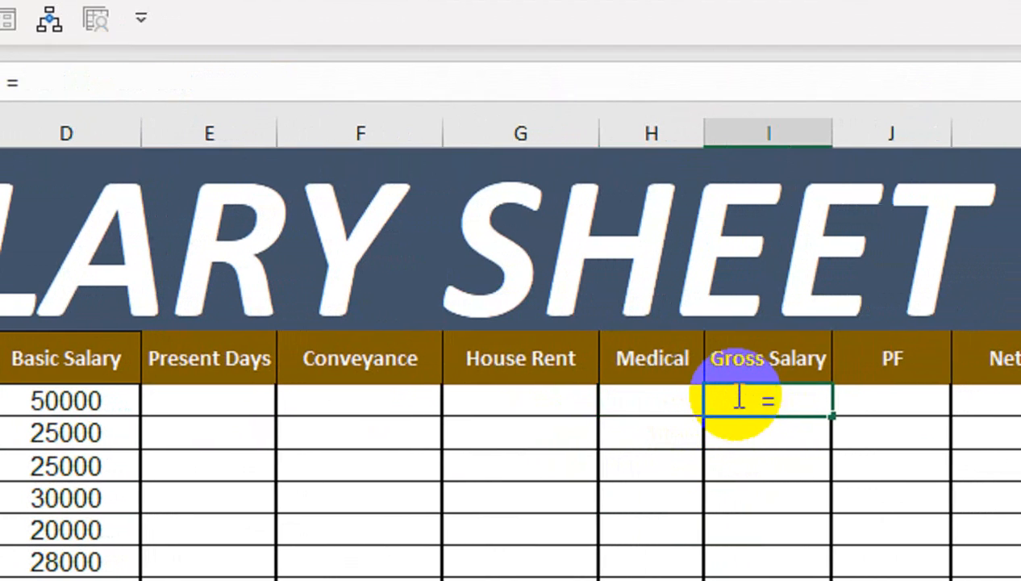
{"action": "left_click", "coordinate": [234, 397]}
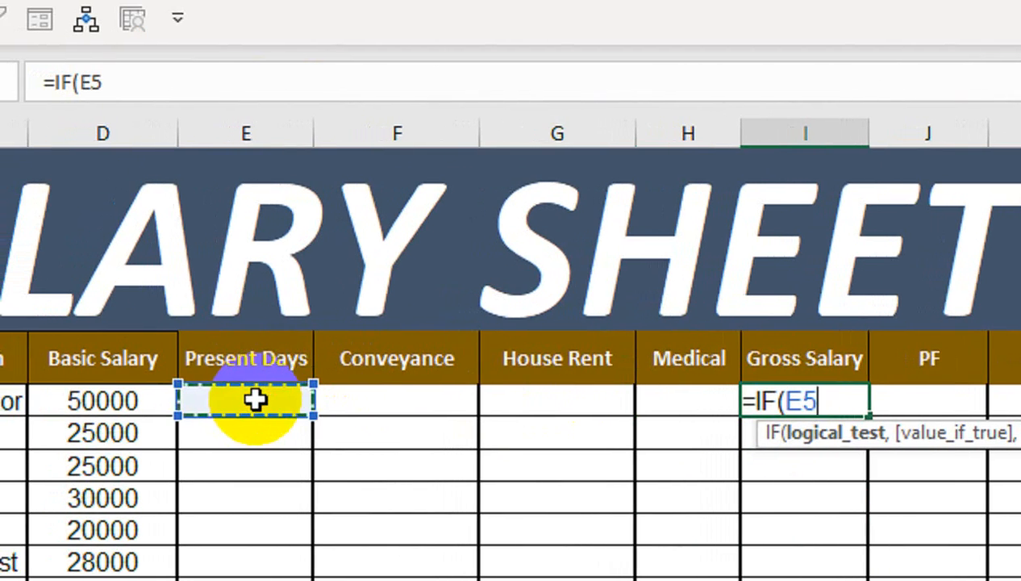
{"action": "type", "text": "0,\"\","}
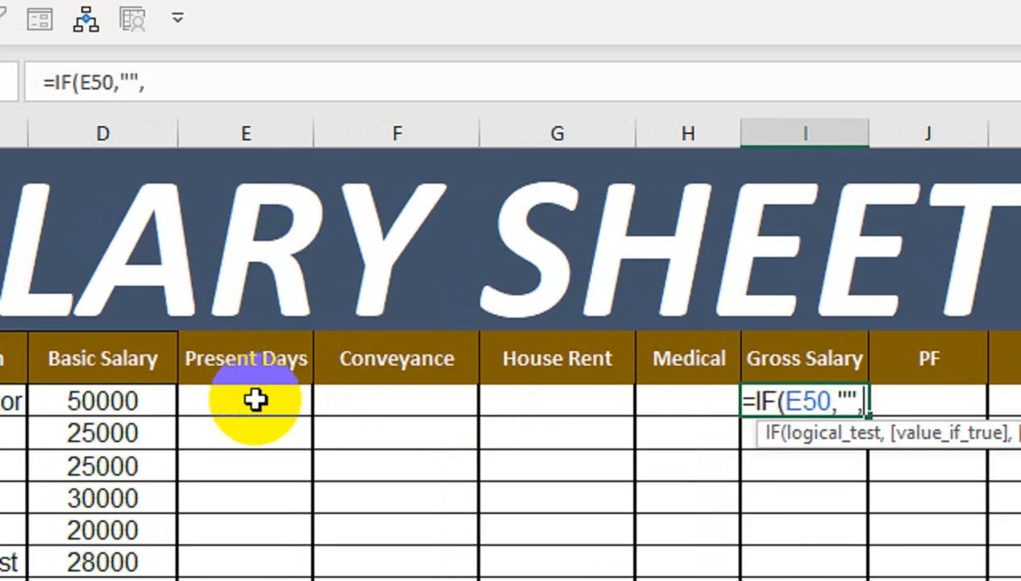
{"action": "type", "text": "CEI"}
{"action": "key", "text": "Down"}
{"action": "key", "text": "Tab"}
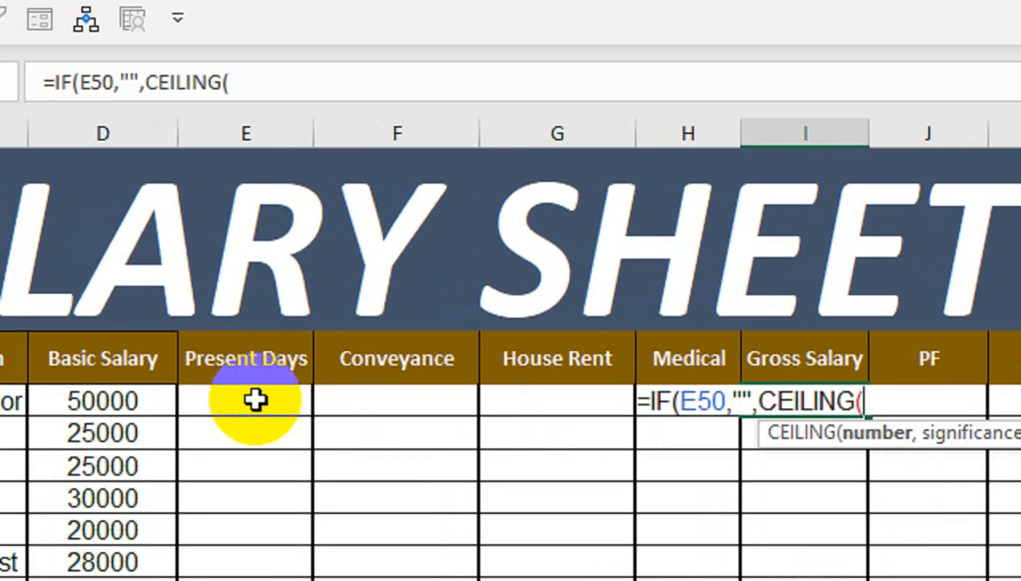
- Add SUM(F5:H5)+D5 as the beginning of the CEILING number in the I5 formula
{"action": "type", "text": "SUM("}
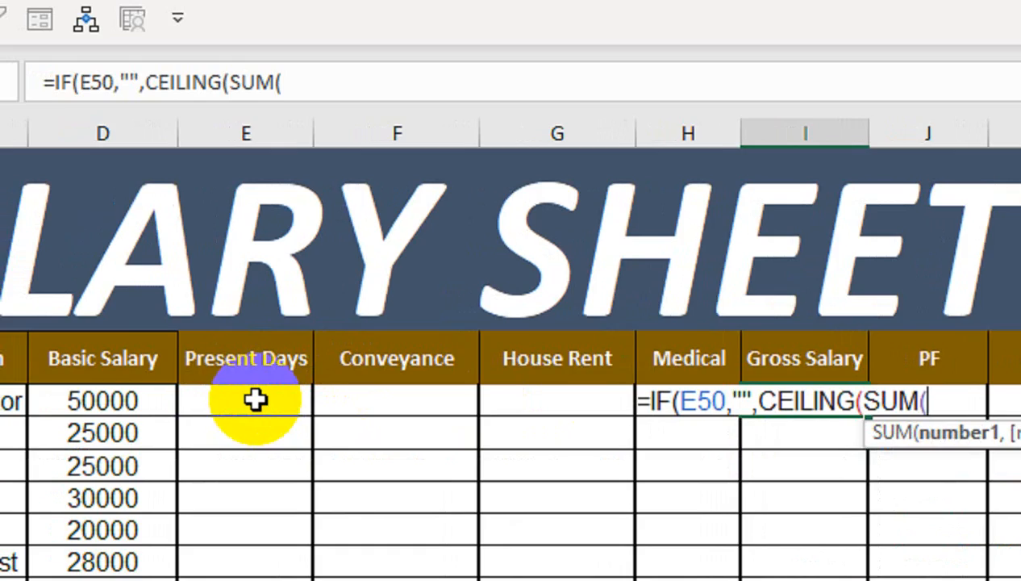
{"action": "left_click", "coordinate": [405, 399]}
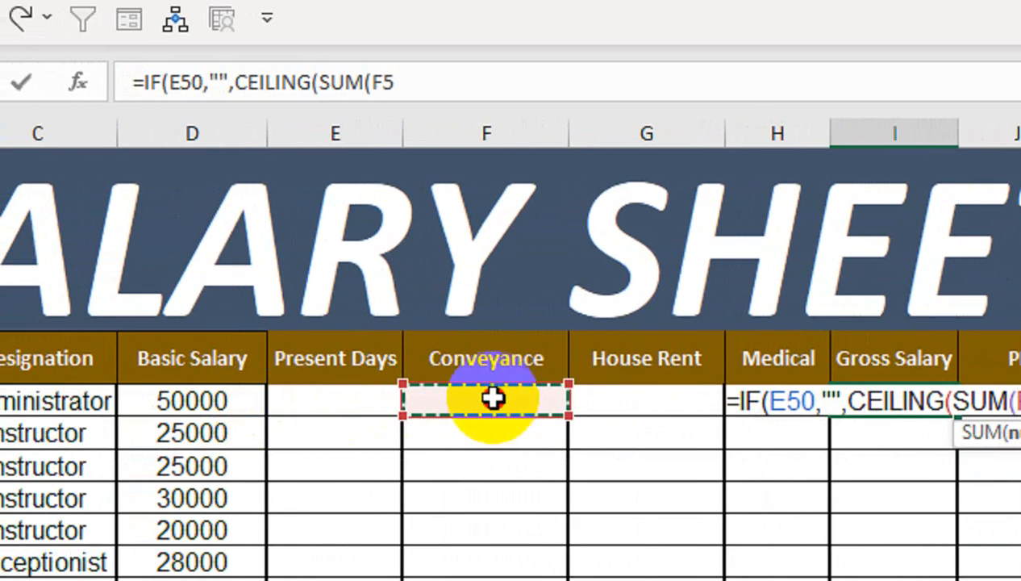
{"action": "left_click_drag", "start_coordinate": [492, 396], "coordinate": [768, 394]}
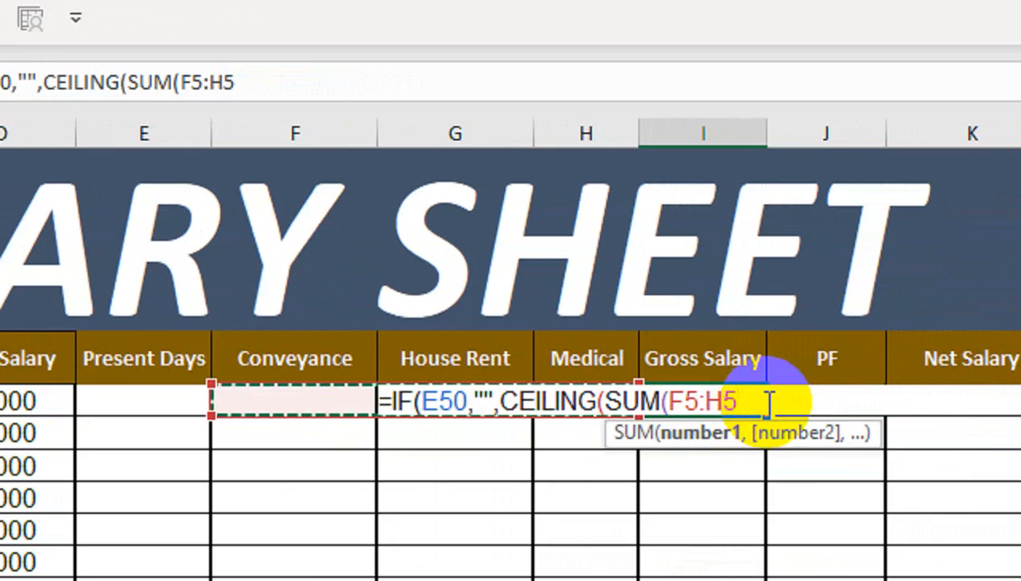
{"action": "type", "text": ")"}
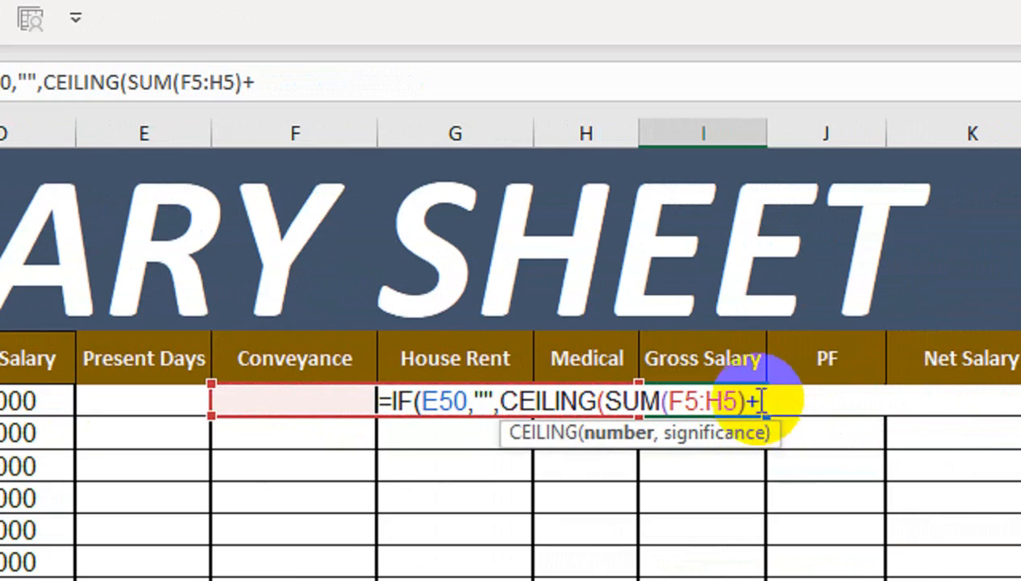
{"action": "type", "text": "+"}
{"action": "left_click", "coordinate": [57, 401]}
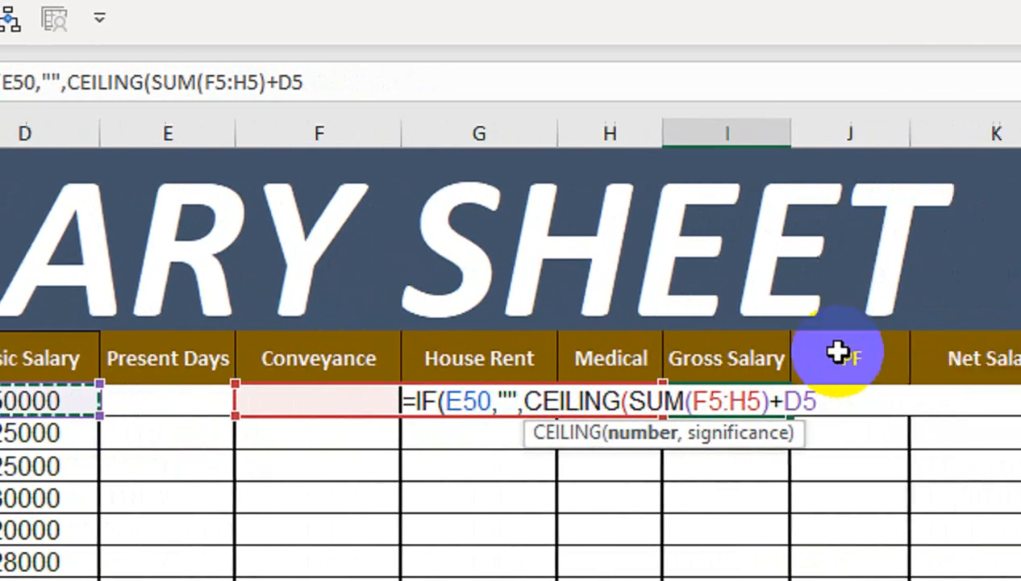
- Finish the I5 formula with /30*E5 and a significance of 1, then enter it and accept the suggested closing-parenthesis correction
{"action": "type", "text": "/30*"}
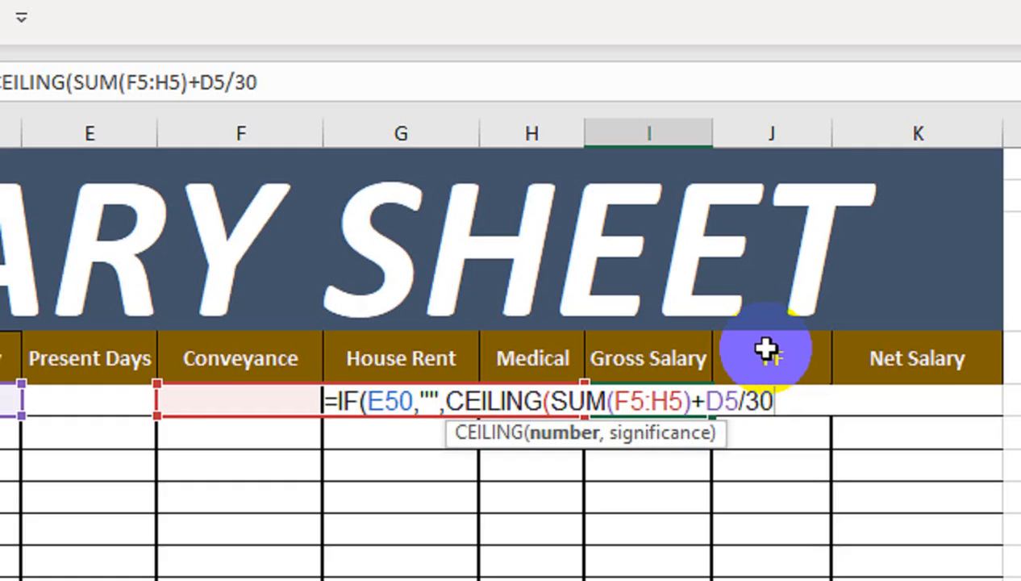
{"action": "left_click", "coordinate": [105, 395]}
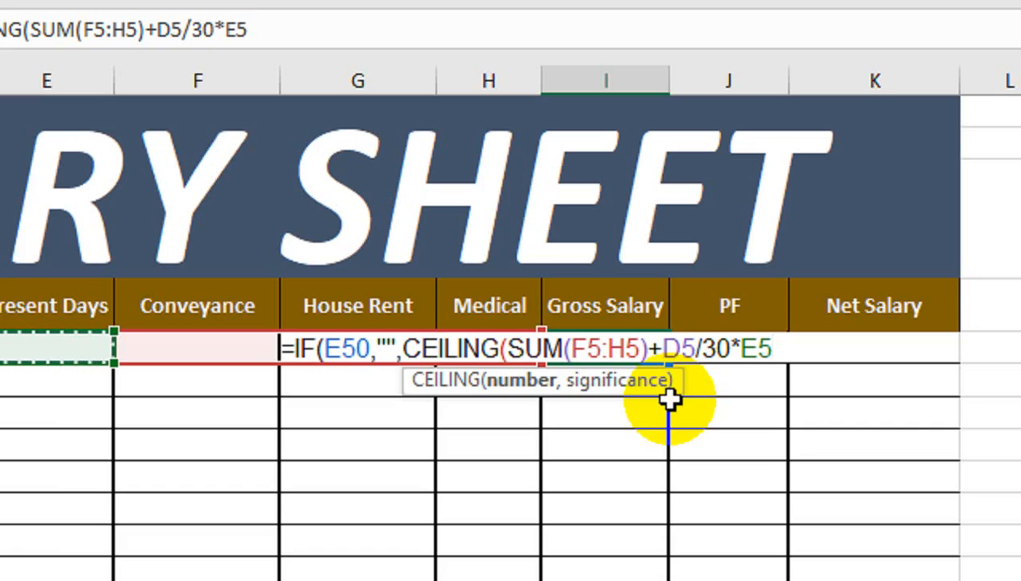
{"action": "type", "text": ","}
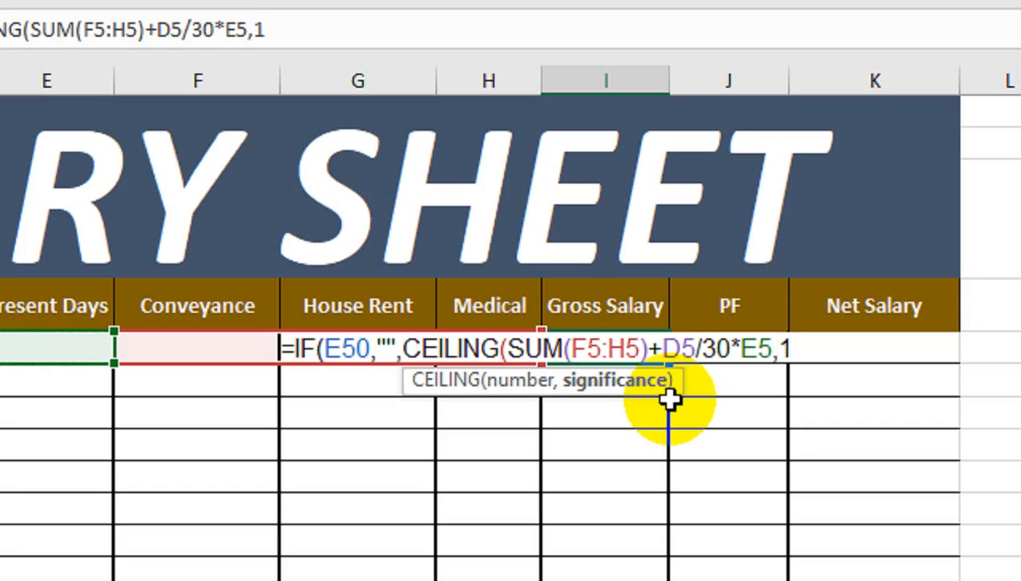
{"action": "type", "text": "1)"}
{"action": "key", "text": "Return"}
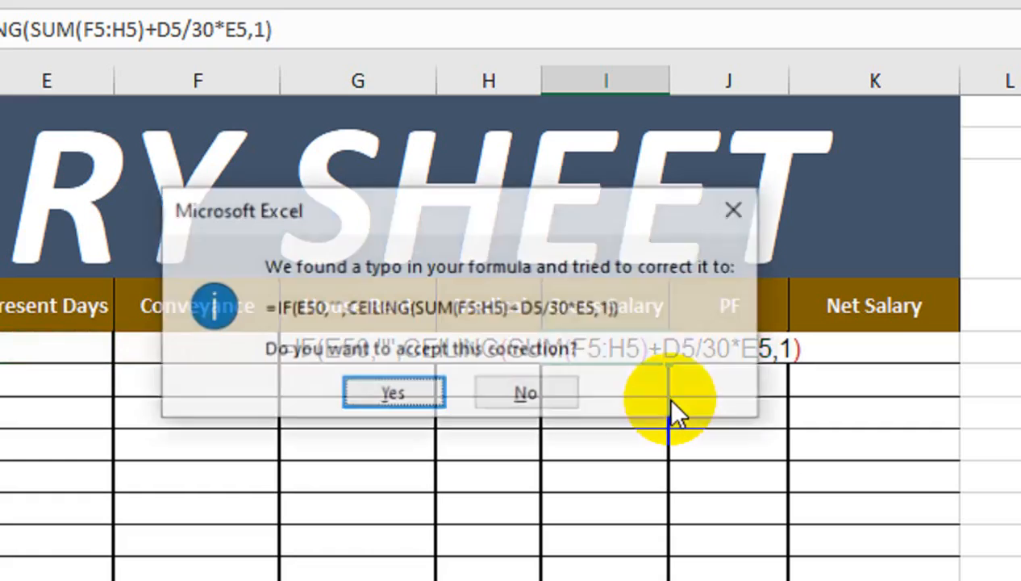
{"action": "key", "text": "Return"}
- Correct the condition in I5 to E5=0 and fill the formula down the Gross Salary column
{"action": "left_click", "coordinate": [634, 345]}
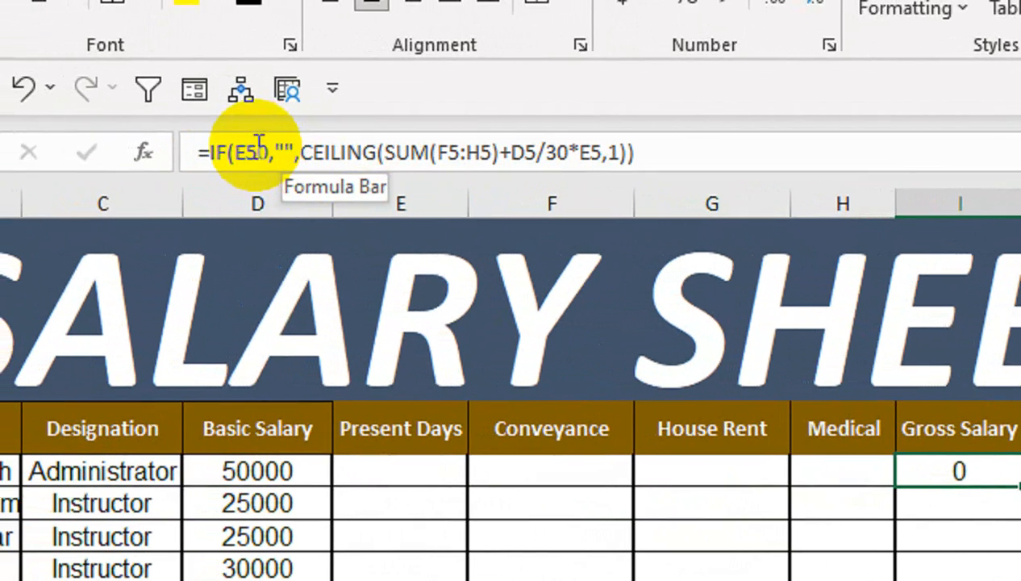
{"action": "left_click", "coordinate": [217, 139]}
{"action": "type", "text": "=0"}
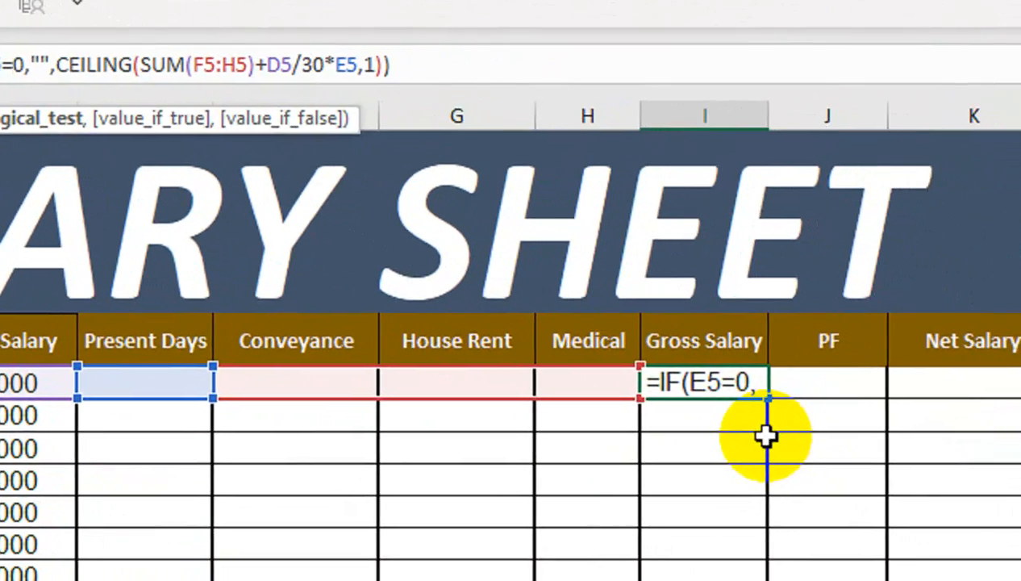
{"action": "key", "text": "Return"}
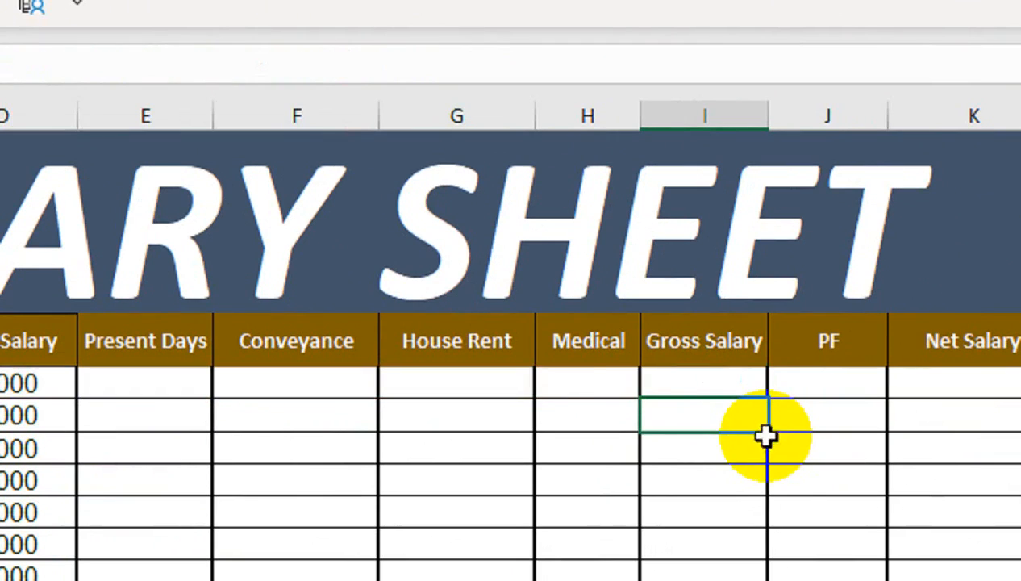
{"action": "left_click", "coordinate": [688, 375]}
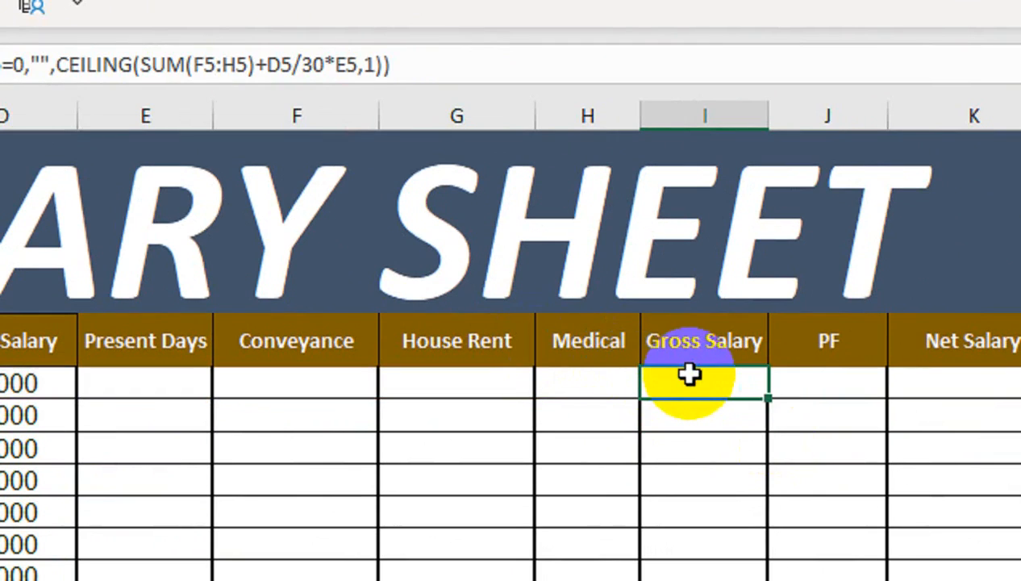
{"action": "double_click", "coordinate": [767, 401]}
- Start the PF formula in J5 with =IF(E5=0,"", so it stays blank when there are no present days
{"action": "left_click", "coordinate": [805, 390]}
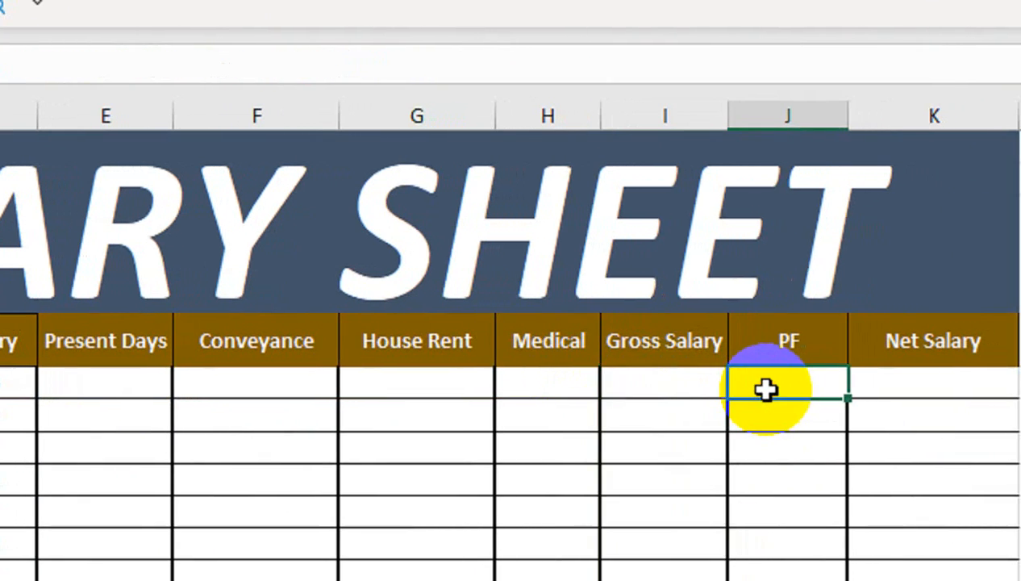
{"action": "type", "text": "=I"}
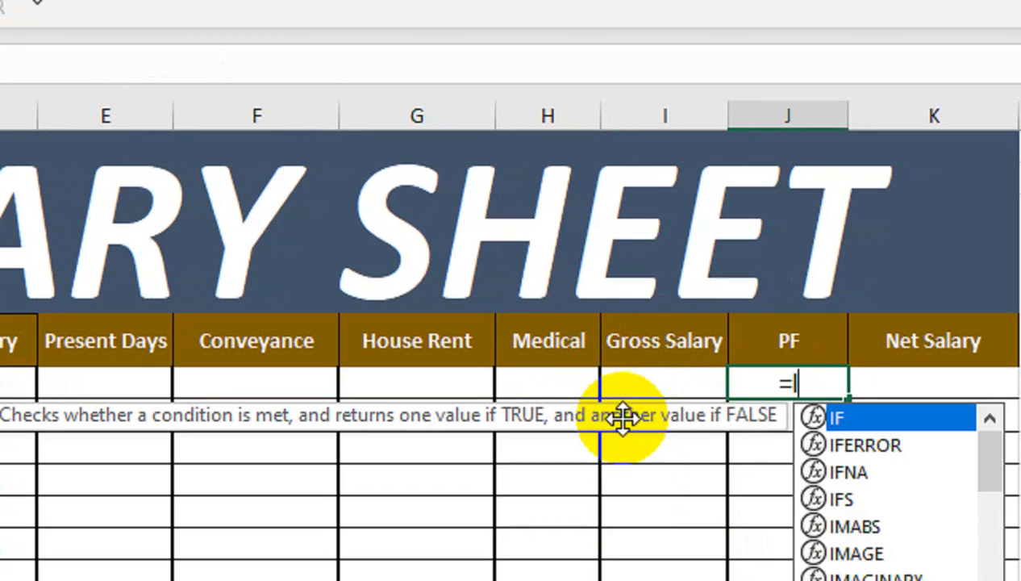
{"action": "type", "text": "F("}
{"action": "left_click", "coordinate": [142, 381]}
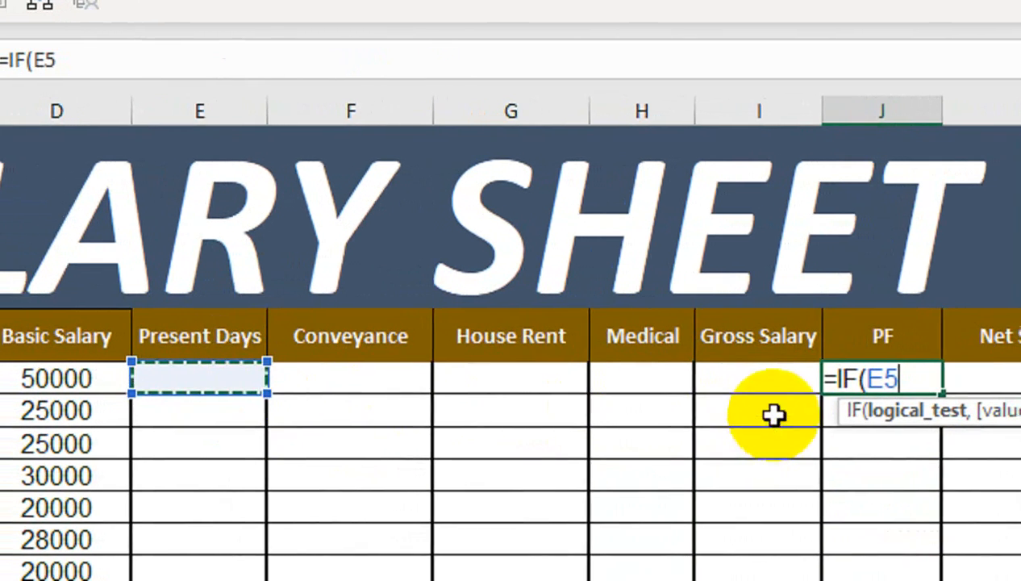
{"action": "type", "text": "=0"}
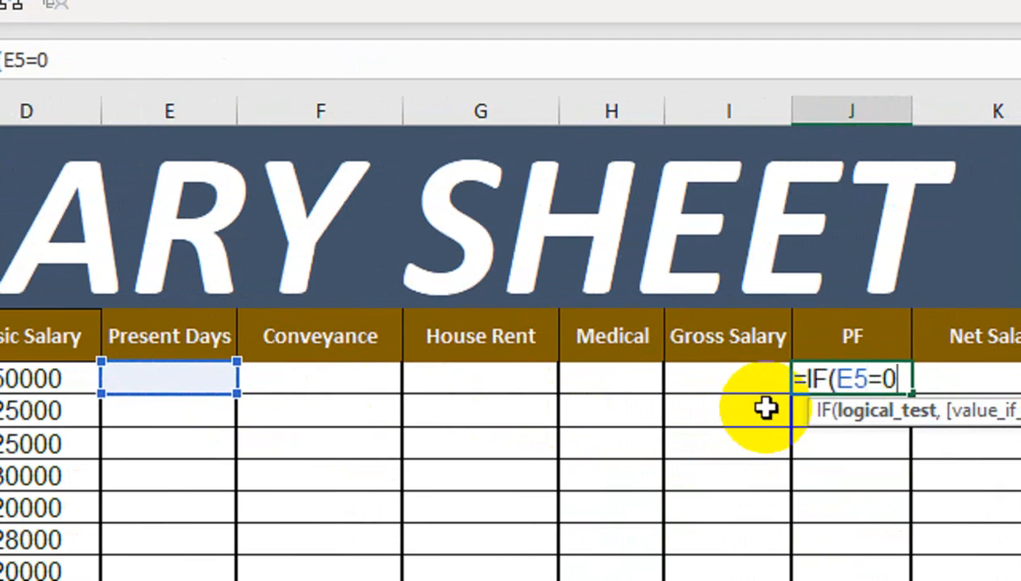
{"action": "type", "text": ","}
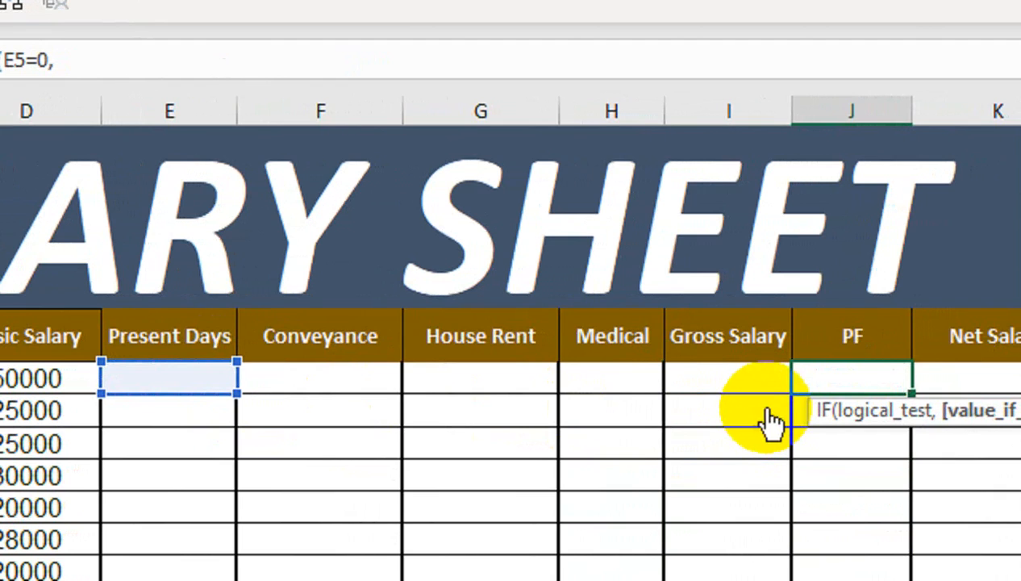
{"action": "type", "text": "\"\","}
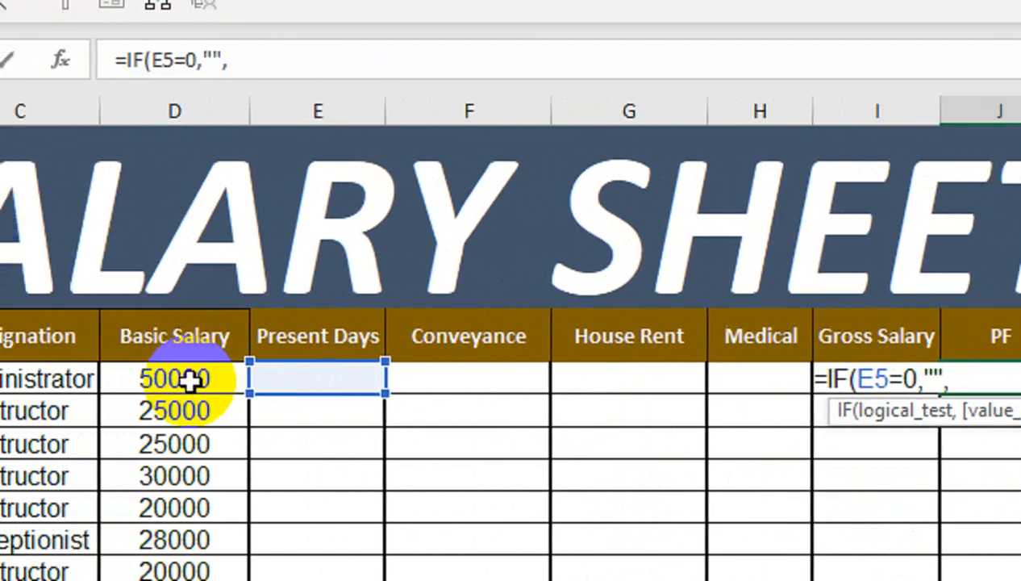
- Complete the J5 formula with D5*7%, enter it and fill it down the PF column
{"action": "left_click", "coordinate": [36, 378]}
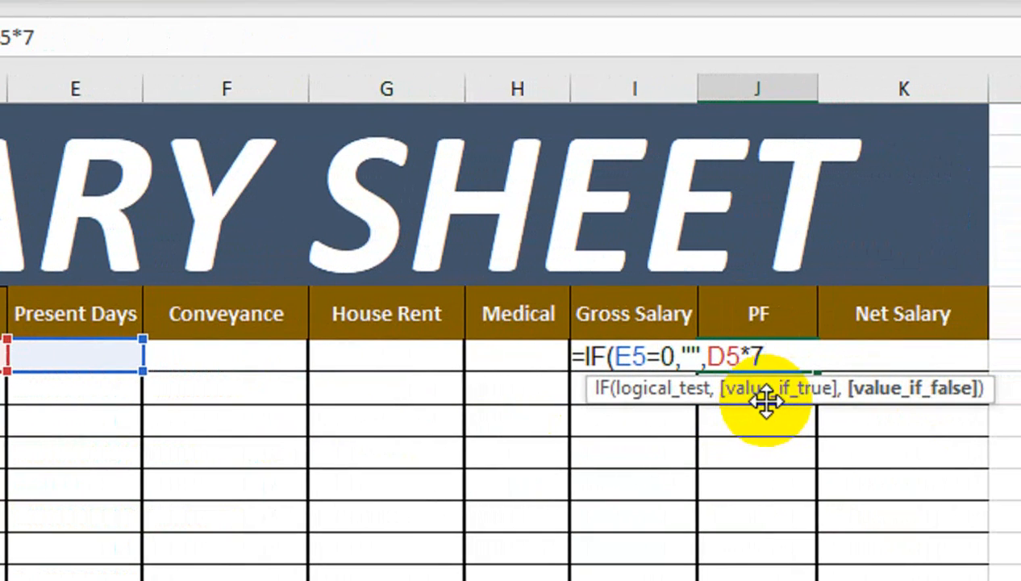
{"action": "type", "text": "*7%)"}
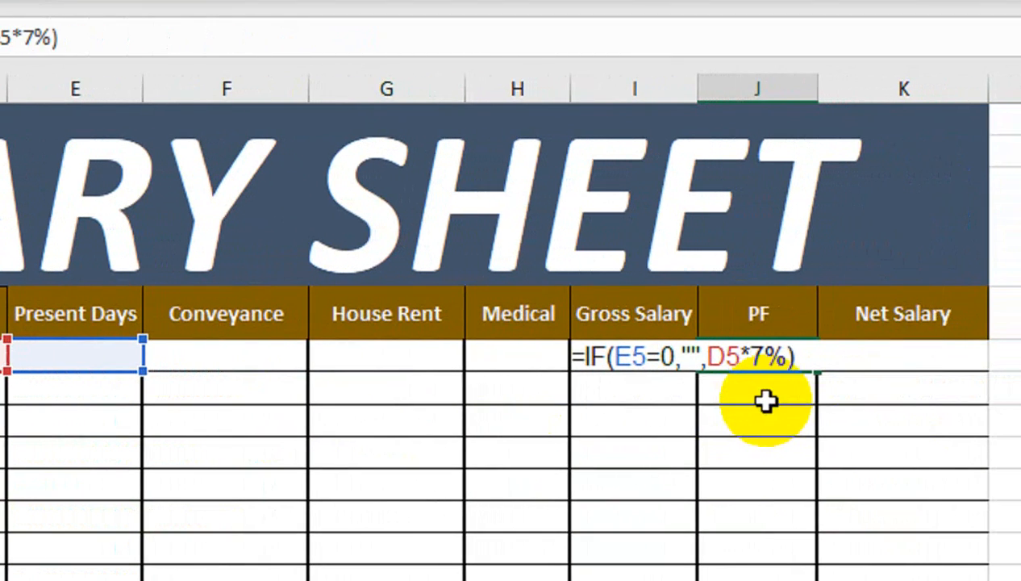
{"action": "key", "text": "Return"}
{"action": "left_click", "coordinate": [793, 355]}
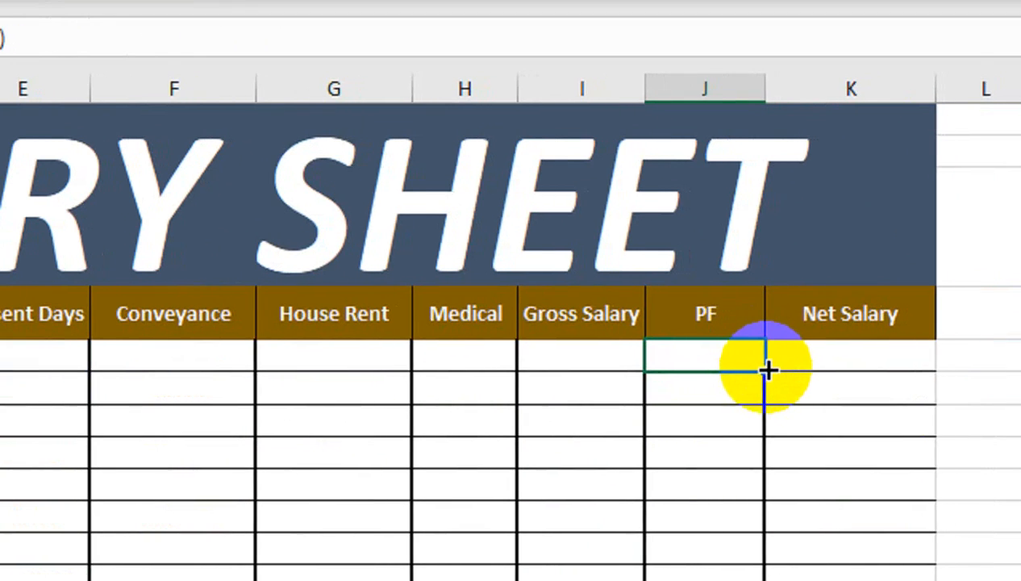
{"action": "double_click", "coordinate": [783, 371]}
- Start the Net Salary formula in K5 with =IF(E5=0,"",CEILING(
{"action": "left_click", "coordinate": [812, 371]}
{"action": "type", "text": "=IF("}
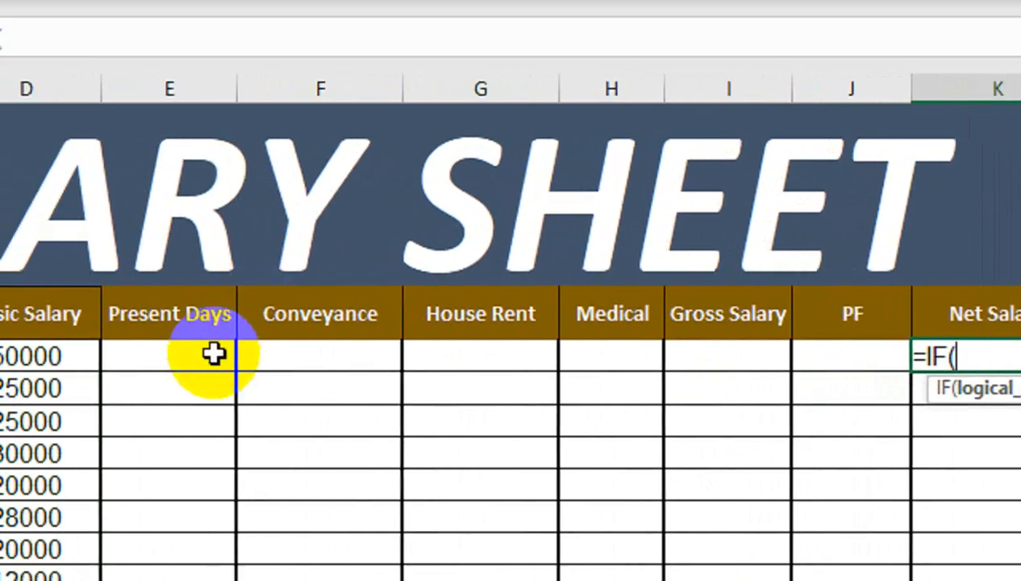
{"action": "left_click", "coordinate": [213, 354]}
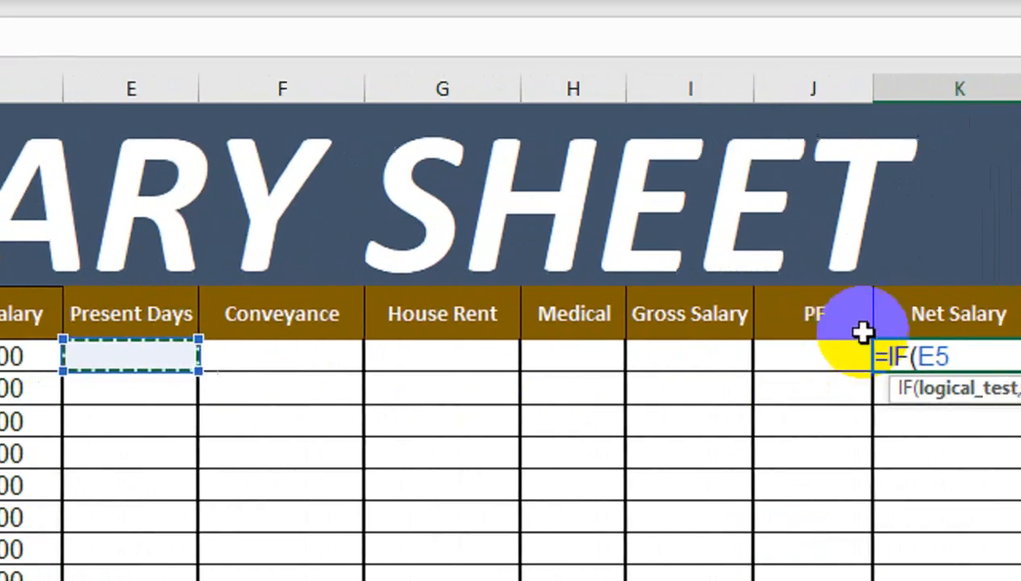
{"action": "type", "text": "0"}
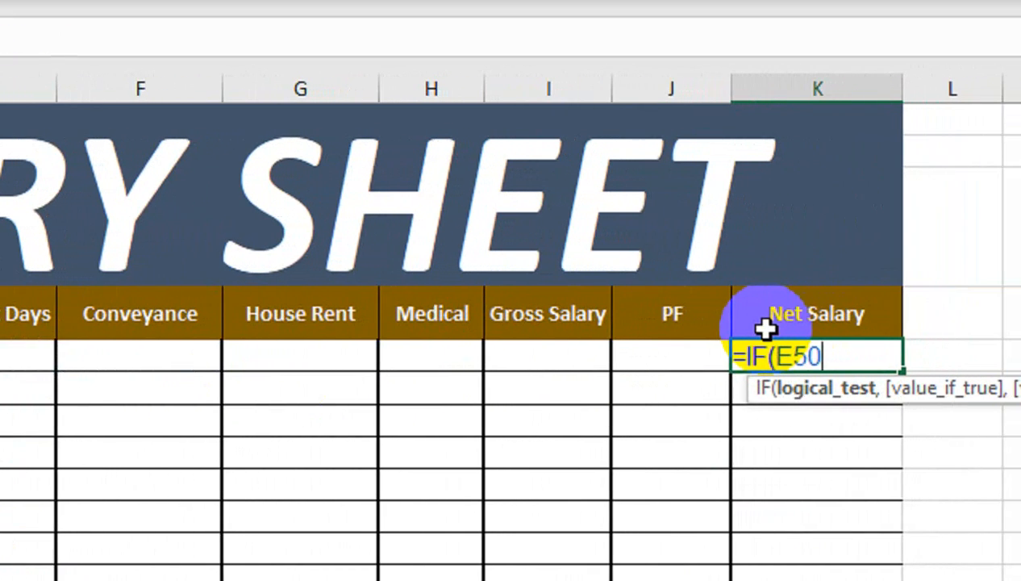
{"action": "key", "text": "BackSpace"}
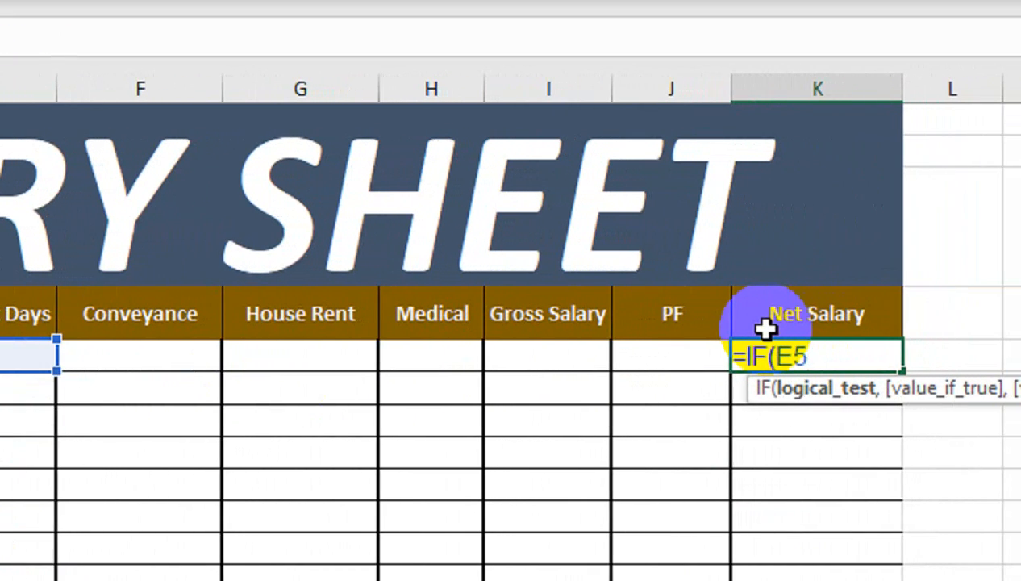
{"action": "type", "text": "=0,"}
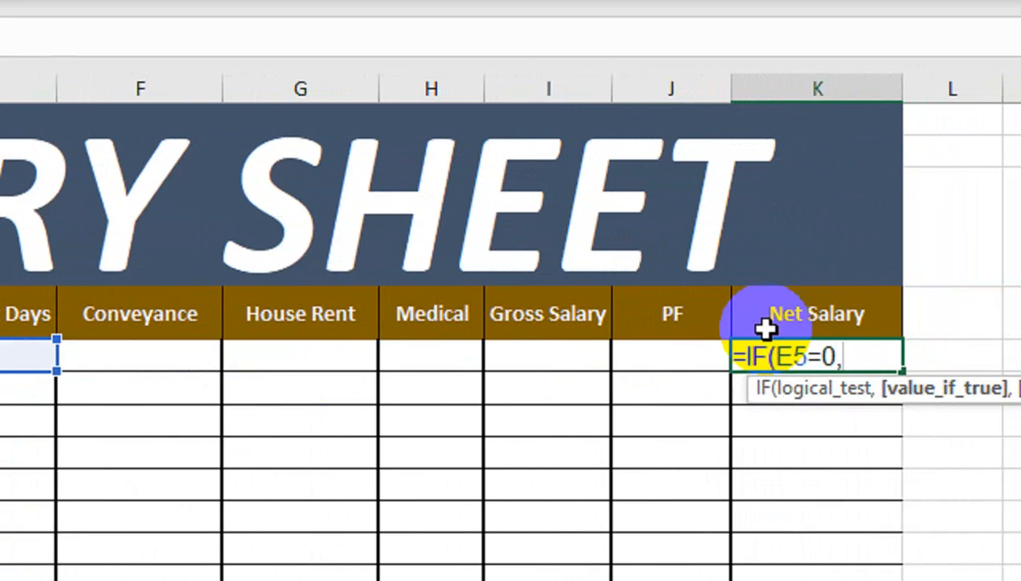
{"action": "type", "text": "C"}
{"action": "key", "text": "BackSpace"}
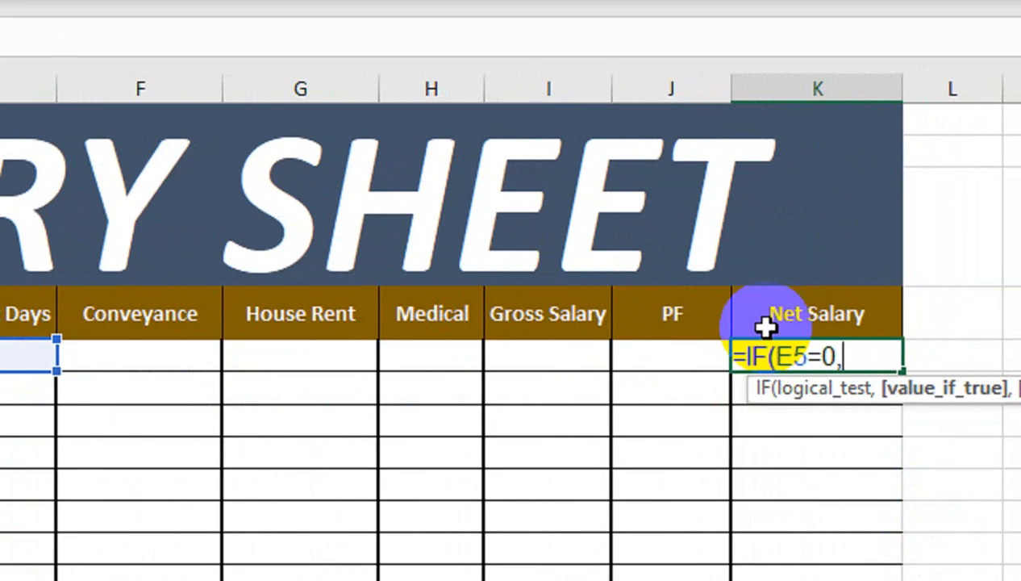
{"action": "type", "text": "\"\",CE"}
{"action": "key", "text": "Down"}
{"action": "key", "text": "Down"}
{"action": "key", "text": "Tab"}
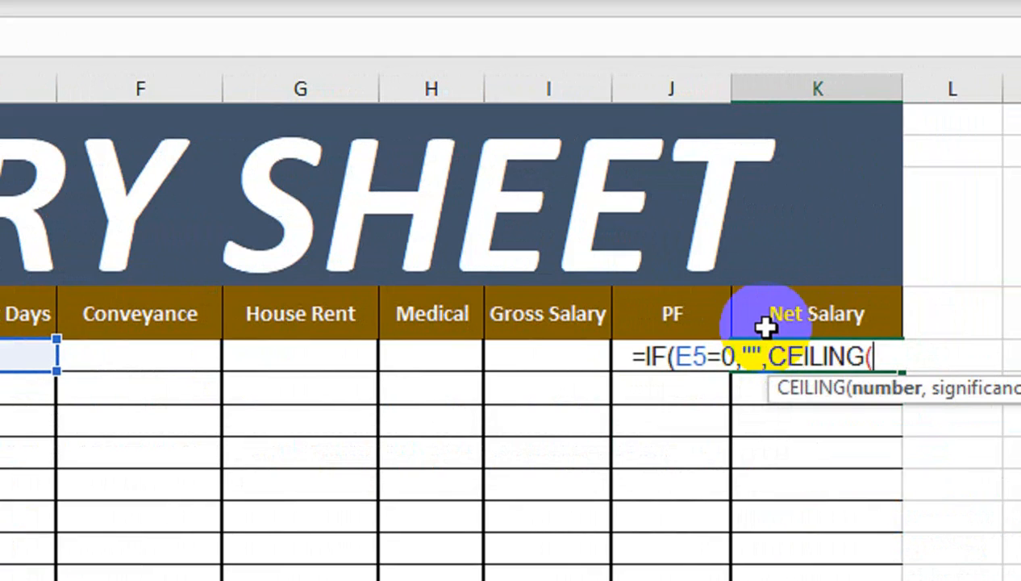
- Finish the K5 formula with I5-J5 as the CEILING number and a significance of 1, and enter it
{"action": "left_click", "coordinate": [523, 334]}
{"action": "left_click", "coordinate": [573, 361]}
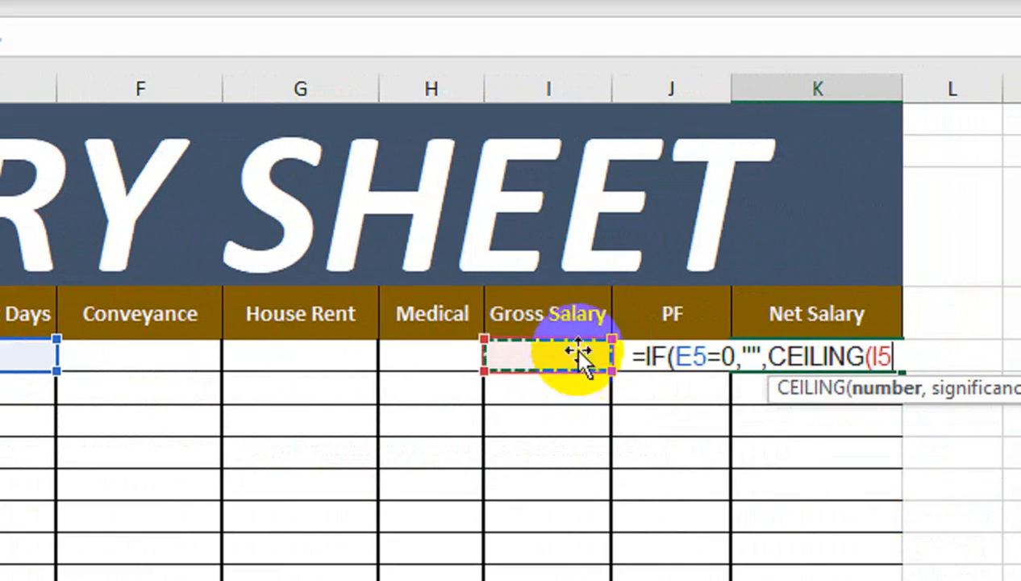
{"action": "type", "text": "-"}
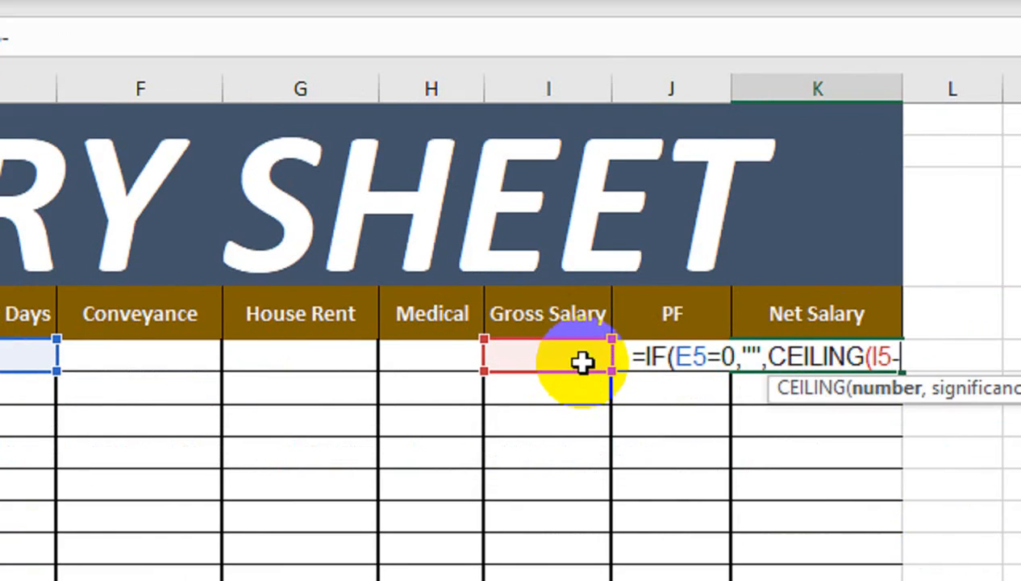
{"action": "key", "text": "Left"}
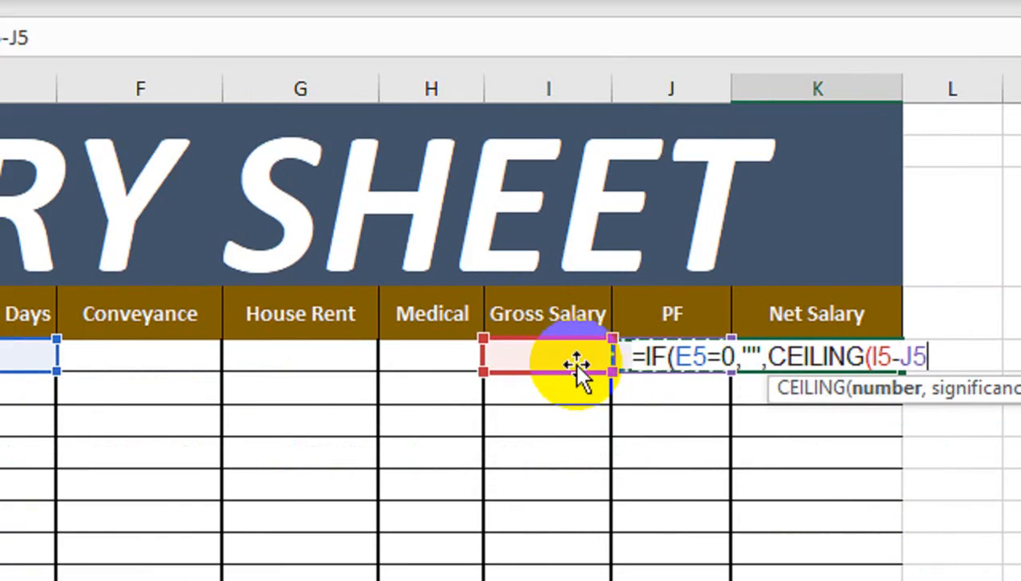
{"action": "type", "text": ",1"}
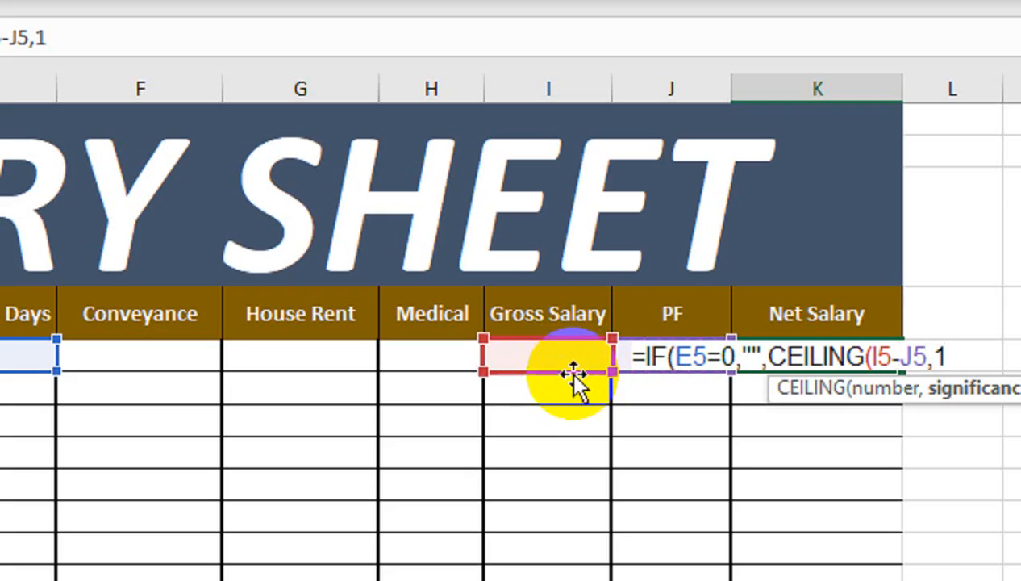
{"action": "type", "text": "))"}
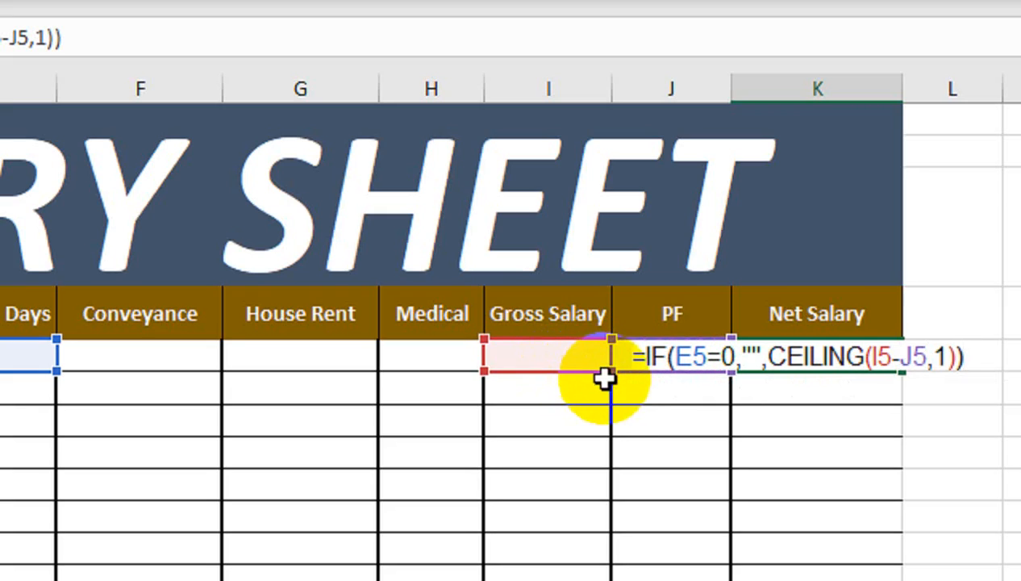
{"action": "key", "text": "Return"}
- Fill the K5 formula down the Net Salary column to K14
{"action": "key", "text": "Up"}
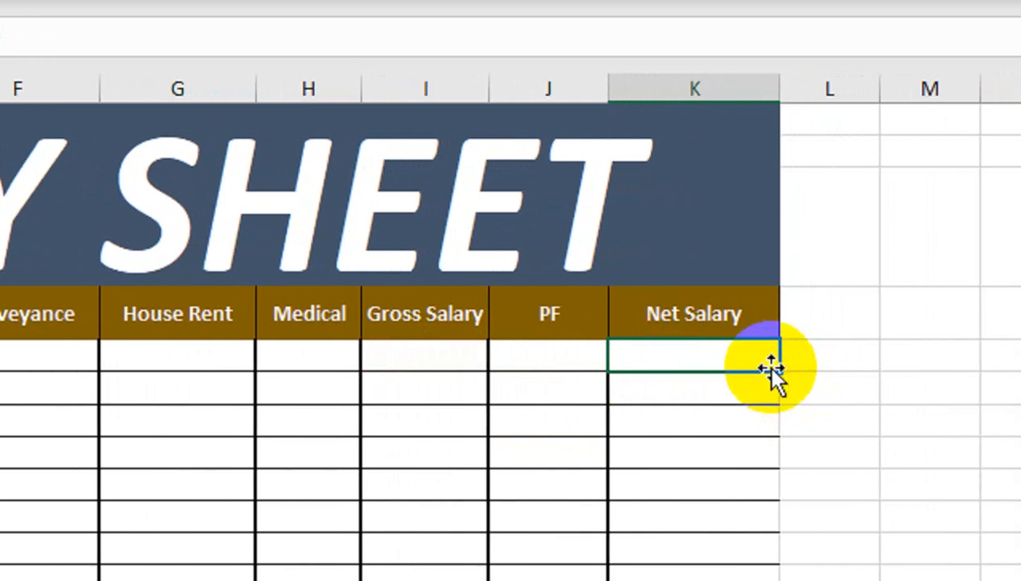
{"action": "left_click_drag", "start_coordinate": [767, 376], "coordinate": [737, 417]}
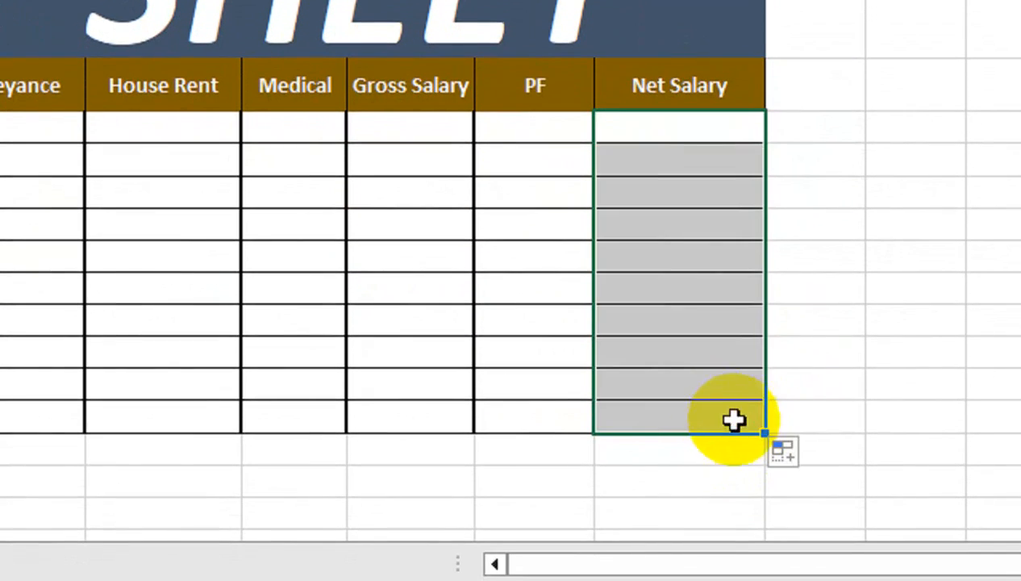
{"action": "left_click", "coordinate": [627, 289]}
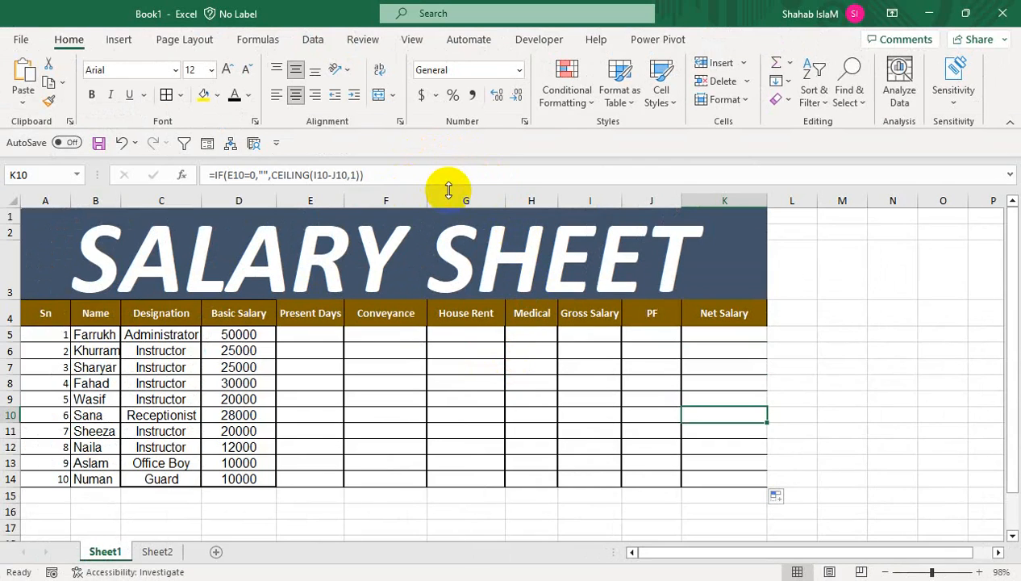
- Show the Developer commands and check where Developer is enabled in the ribbon customization options, leaving the settings unchanged
{"action": "left_click", "coordinate": [535, 40]}
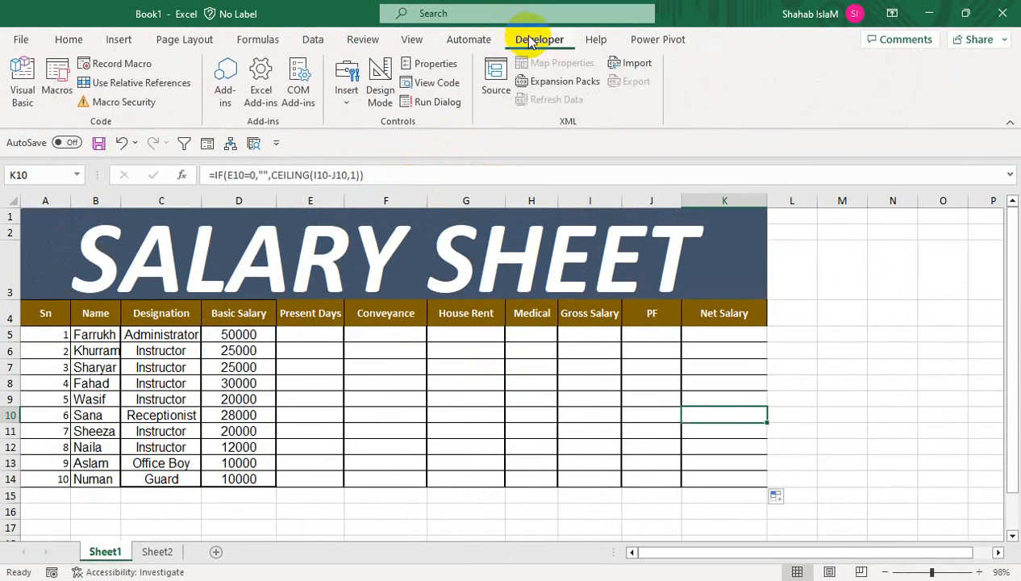
{"action": "right_click", "coordinate": [378, 85]}
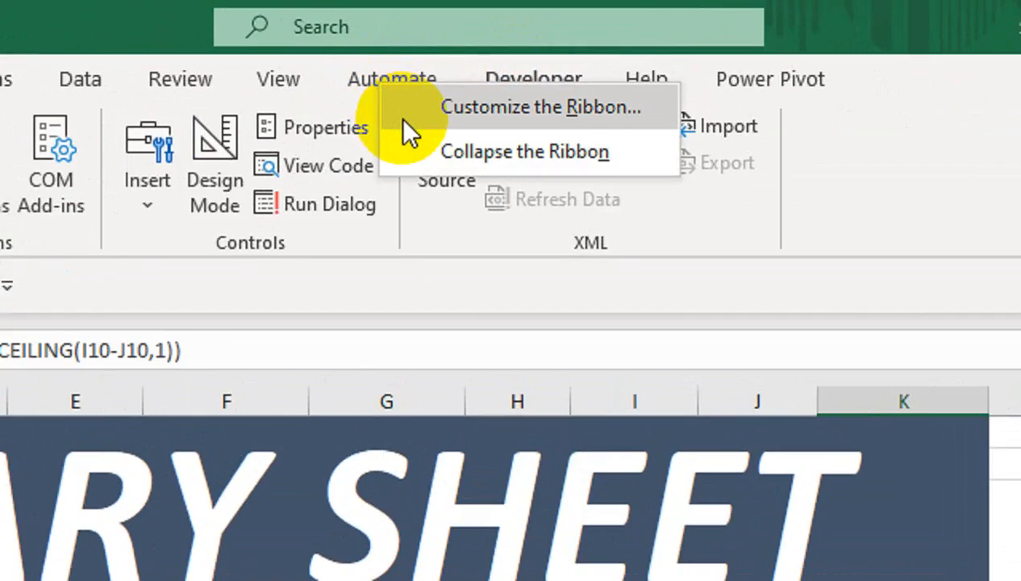
{"action": "left_click", "coordinate": [403, 121]}
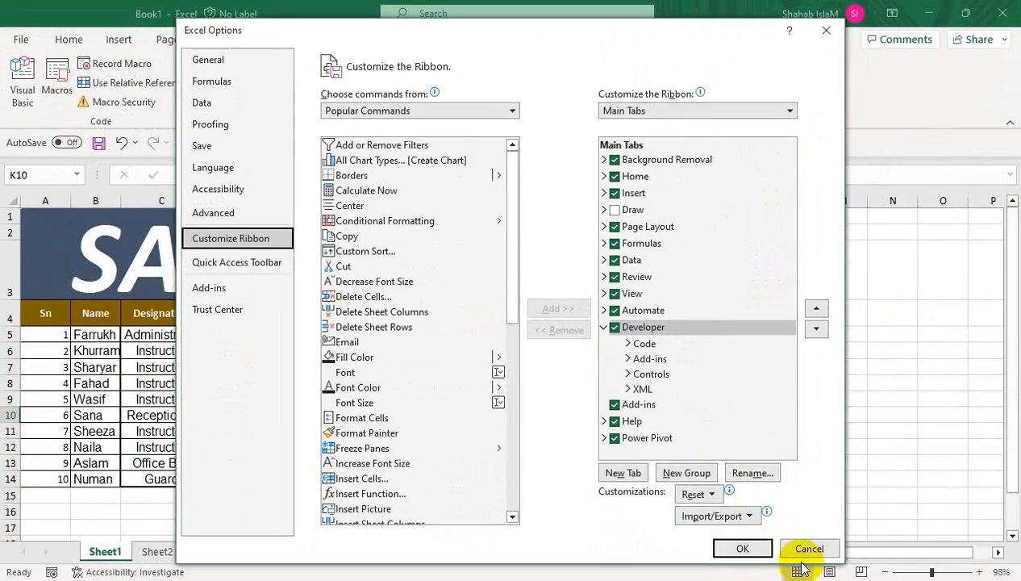
{"action": "left_click", "coordinate": [799, 549]}
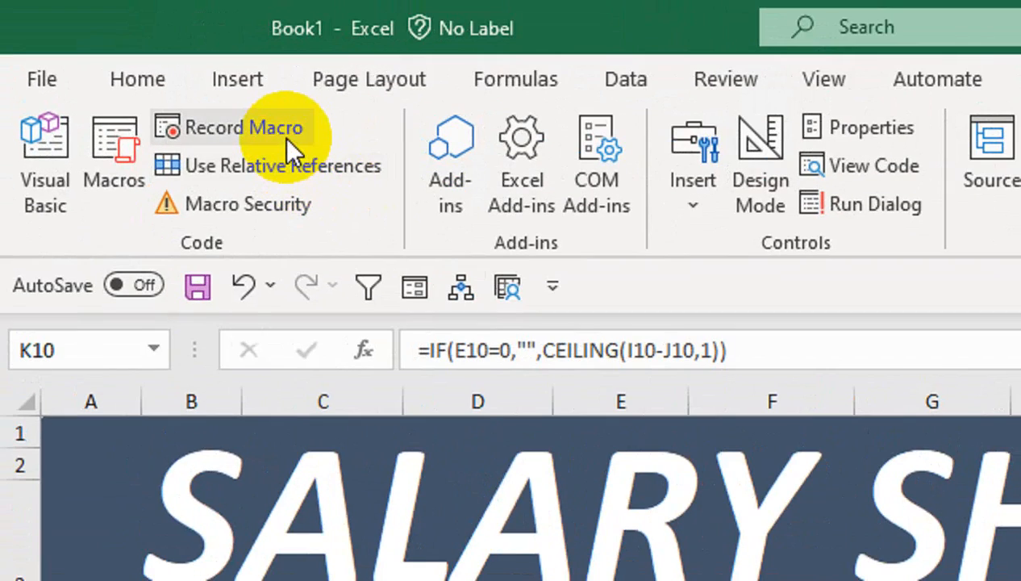
- Start recording a macro stored in This Workbook, keeping the suggested name Macro2
{"action": "left_click", "coordinate": [284, 136]}
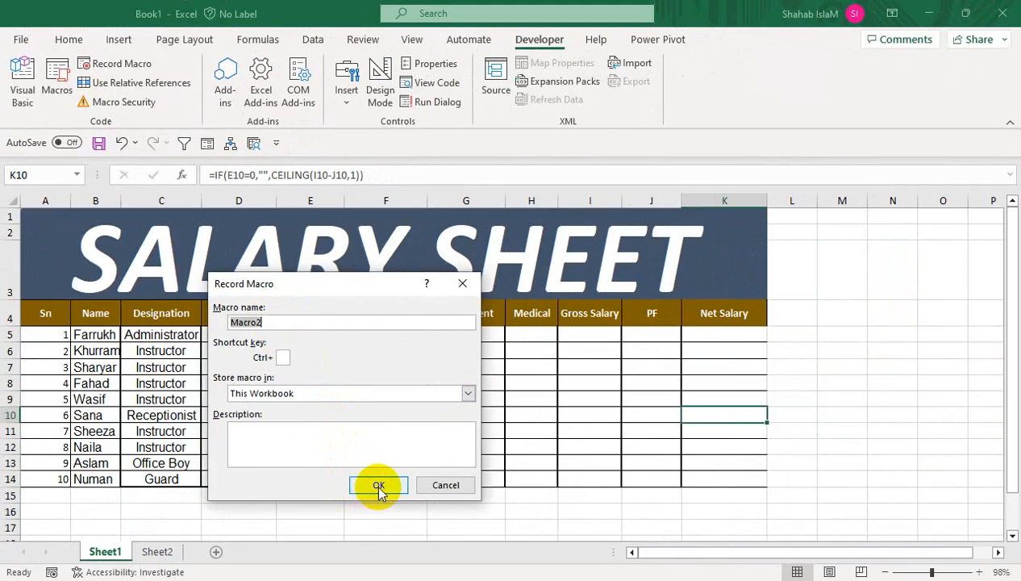
{"action": "left_click", "coordinate": [379, 485]}
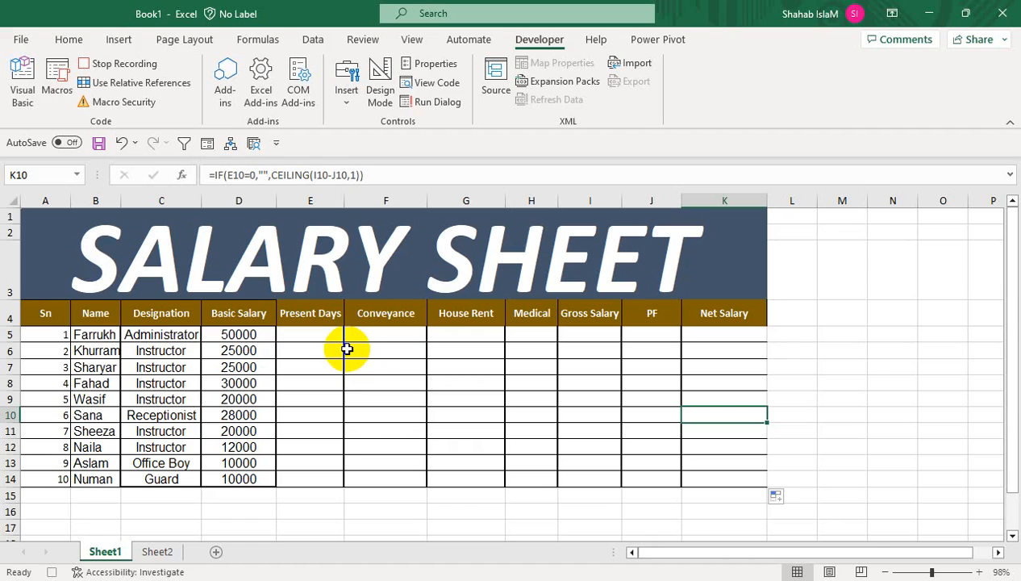
- Link E5 to the attendance total with =Sheet2!AC5 and fill it down the Present Days column to E14
{"action": "left_click", "coordinate": [324, 335]}
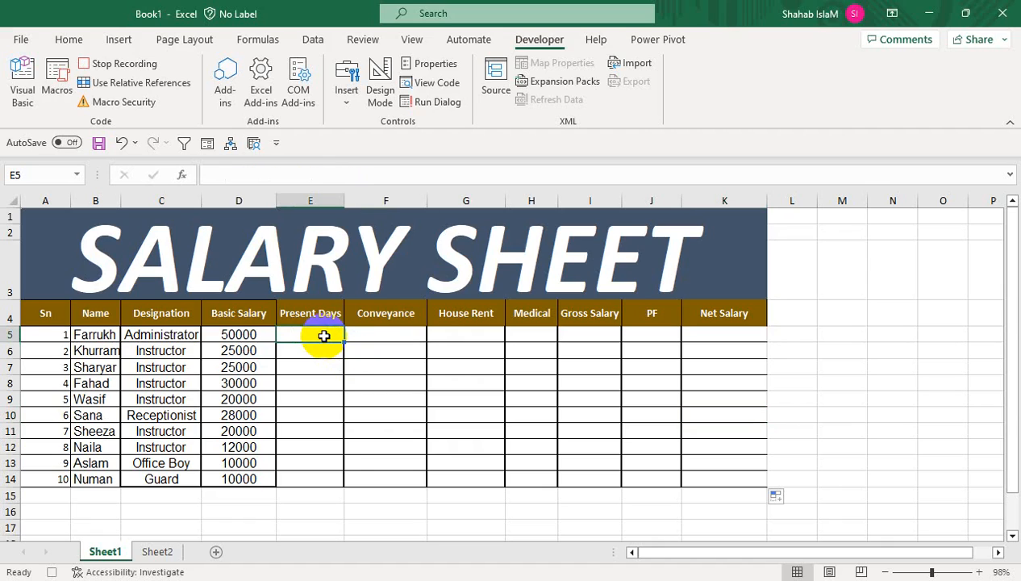
{"action": "type", "text": "="}
{"action": "left_click", "coordinate": [158, 552]}
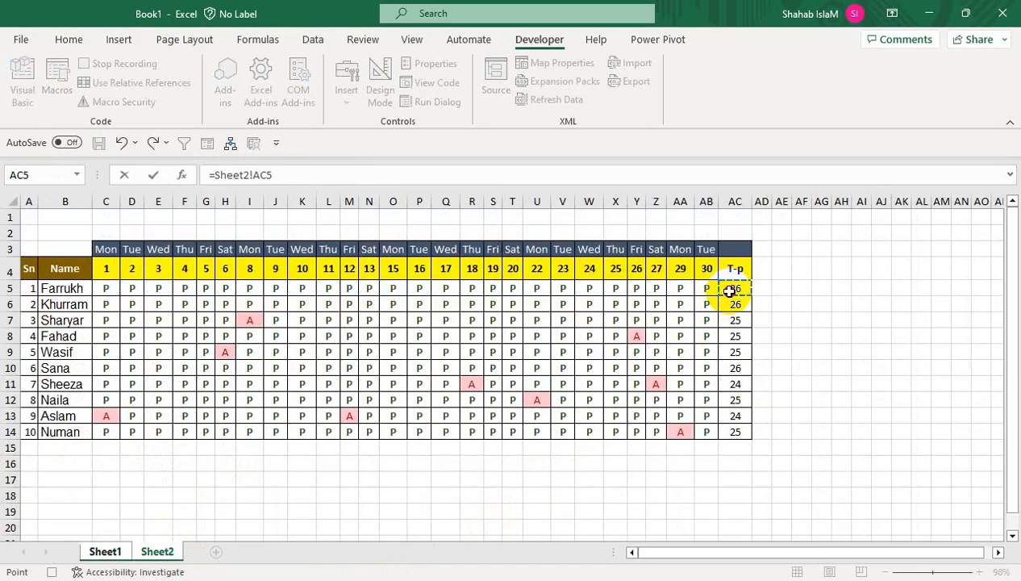
{"action": "key", "text": "Return"}
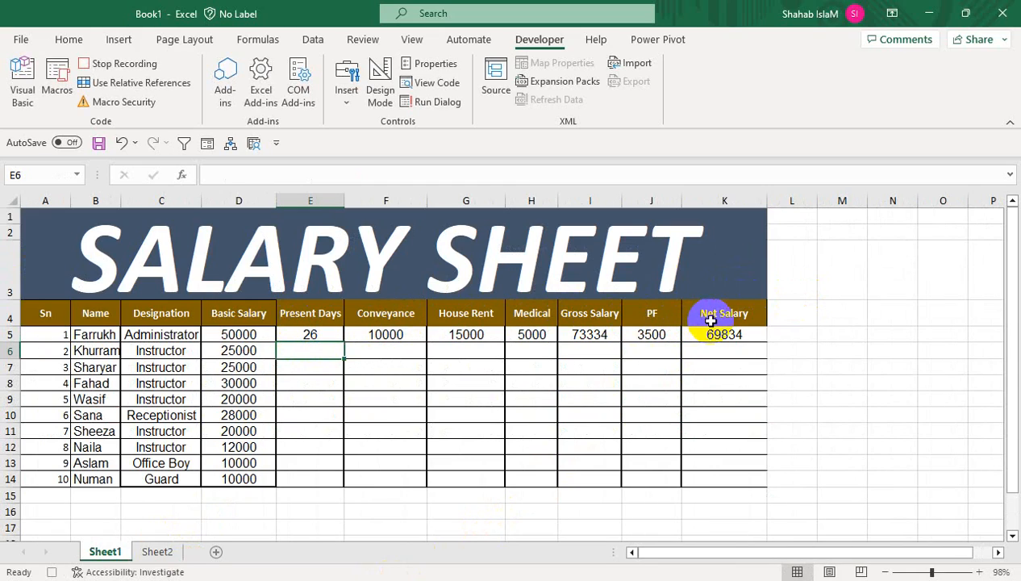
{"action": "left_click", "coordinate": [318, 335]}
{"action": "left_click_drag", "start_coordinate": [346, 342], "coordinate": [341, 481]}
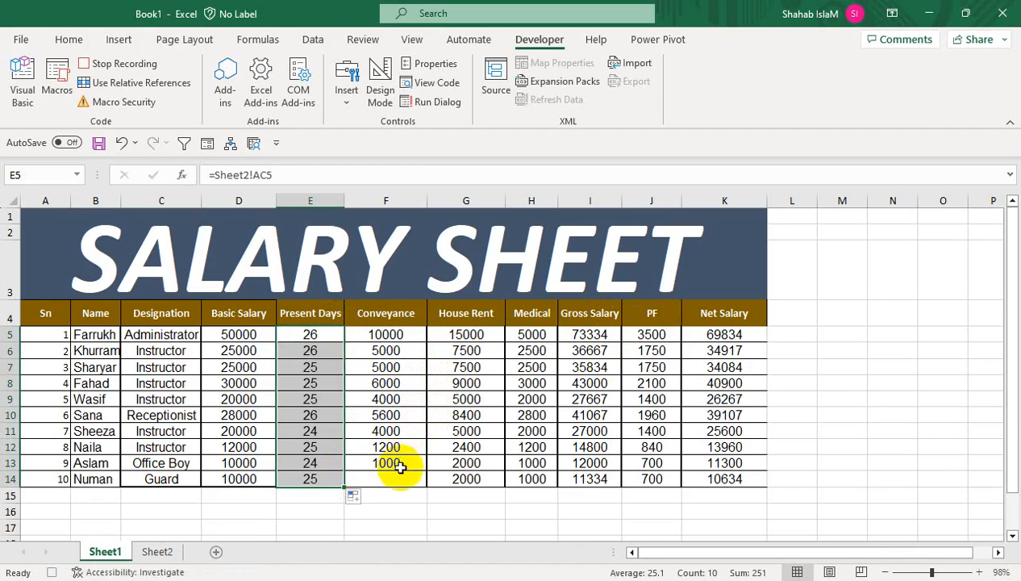
{"action": "left_click", "coordinate": [827, 330]}
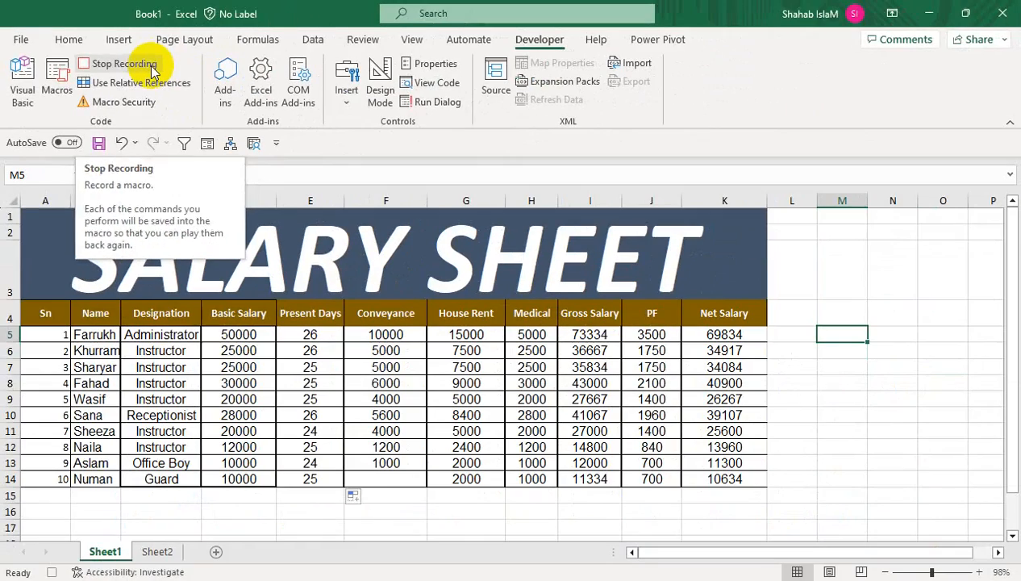
- Stop recording the macro and fill the Conveyance formula from F13 down to F14
{"action": "left_click", "coordinate": [153, 71]}
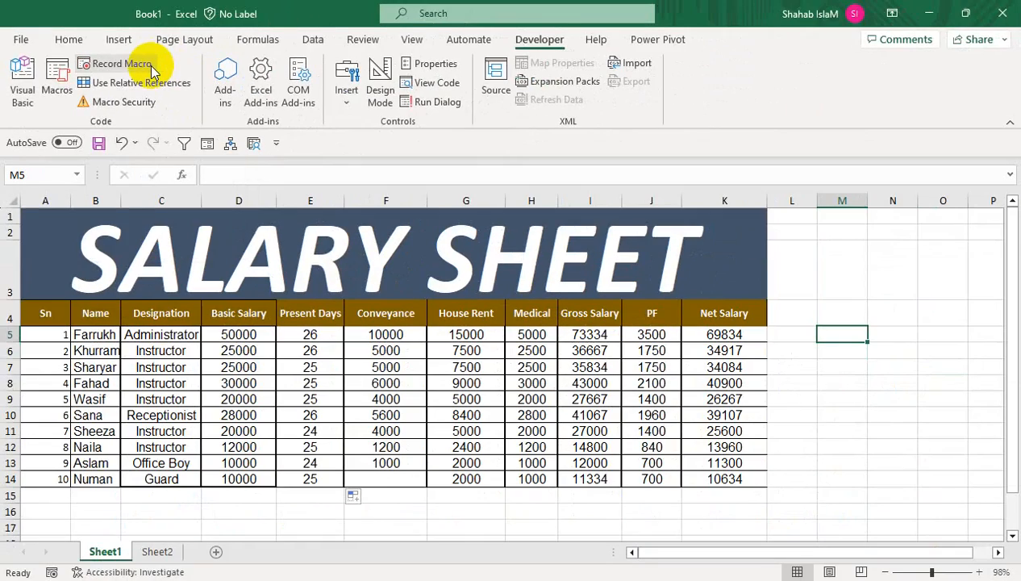
{"action": "left_click", "coordinate": [820, 356]}
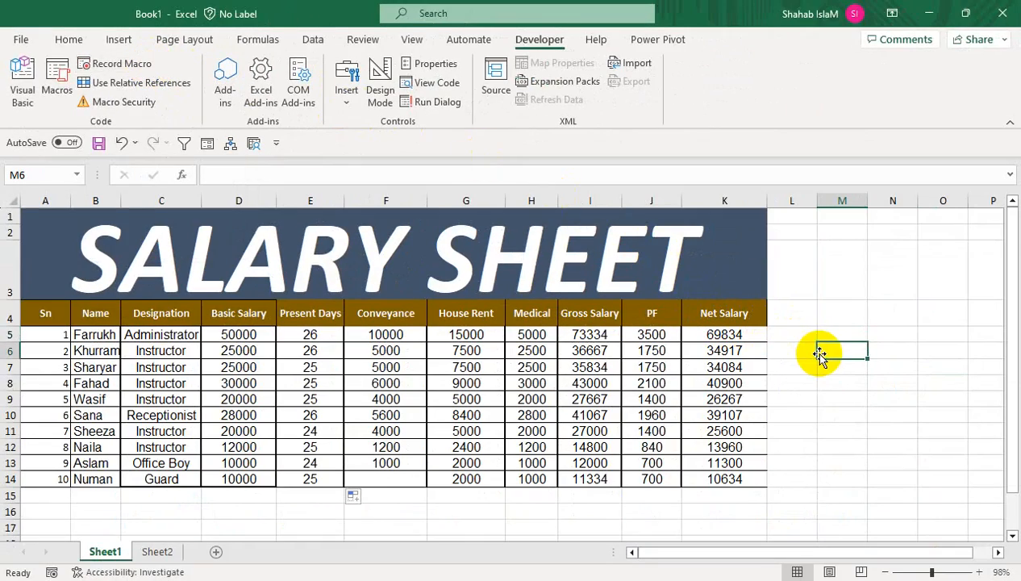
{"action": "left_click", "coordinate": [395, 463]}
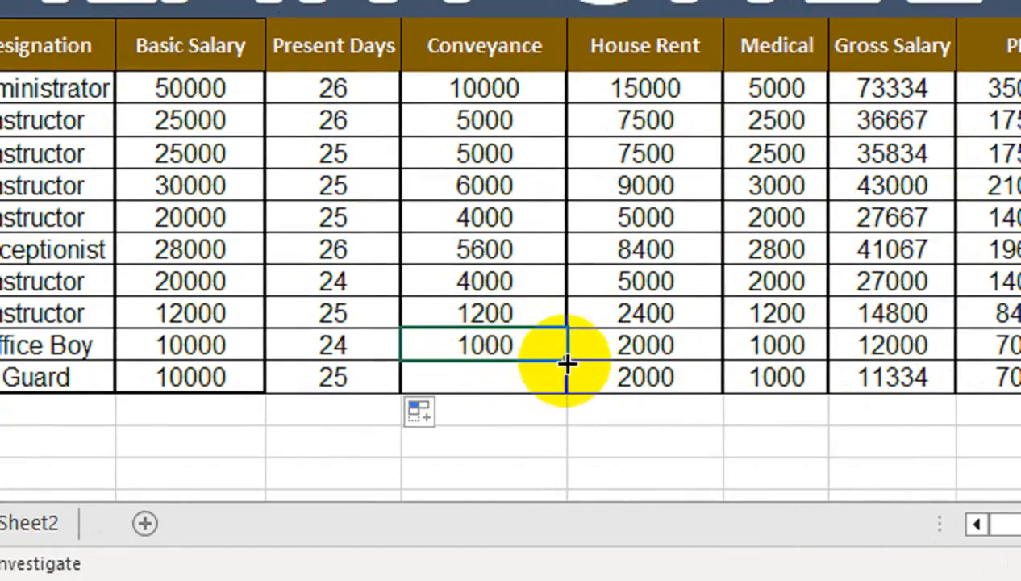
{"action": "left_click_drag", "start_coordinate": [567, 364], "coordinate": [676, 390]}
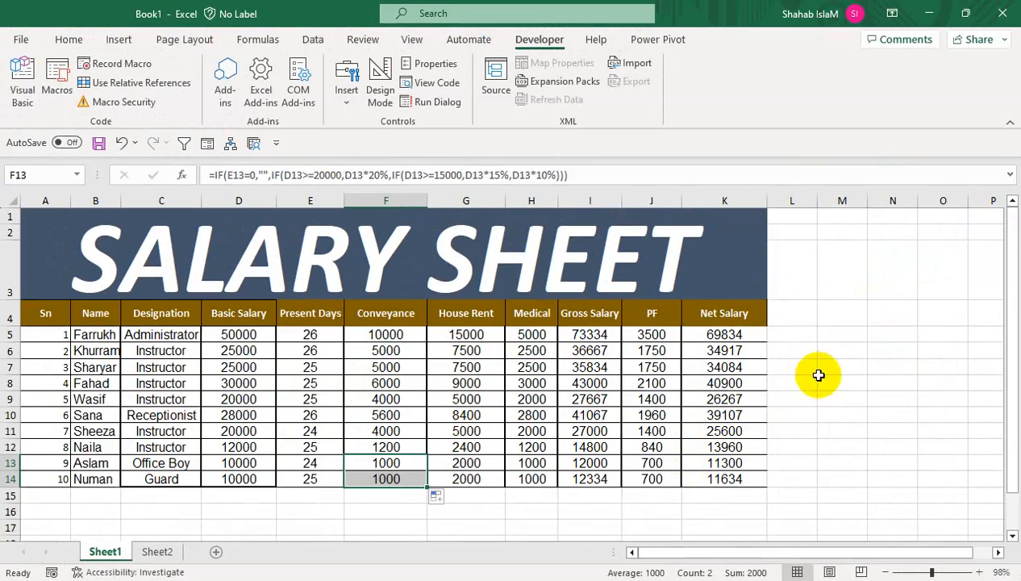
{"action": "left_click", "coordinate": [834, 353]}
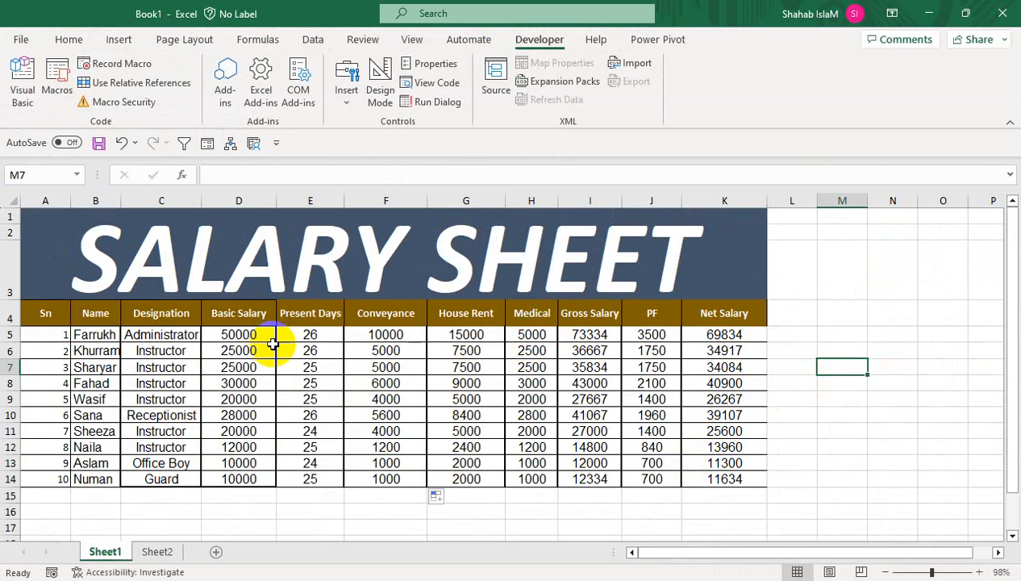
- Clear the Present Days values in E5:E14
{"action": "left_click", "coordinate": [311, 333]}
{"action": "left_click_drag", "start_coordinate": [311, 333], "coordinate": [311, 474]}
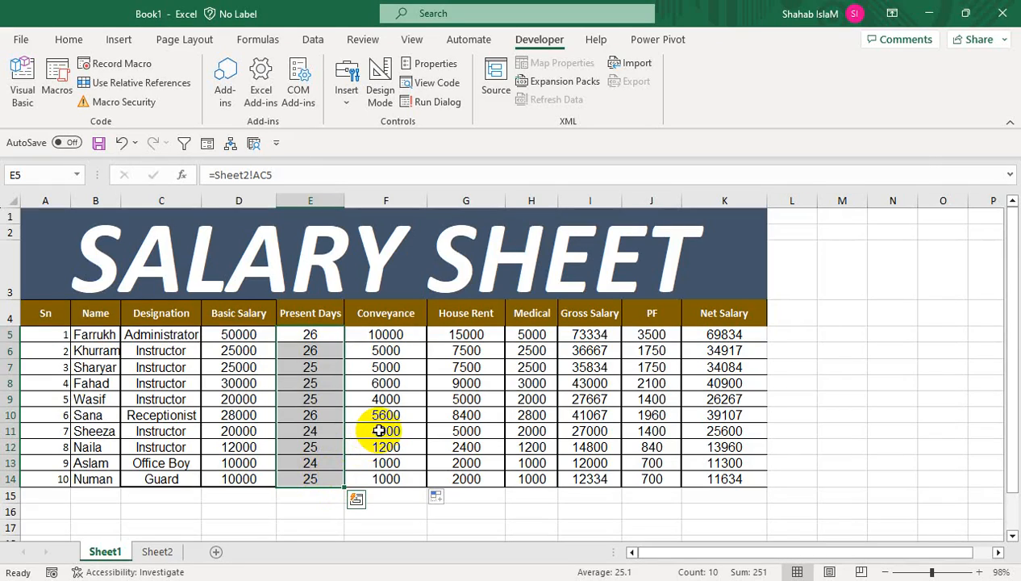
{"action": "key", "text": "Delete"}
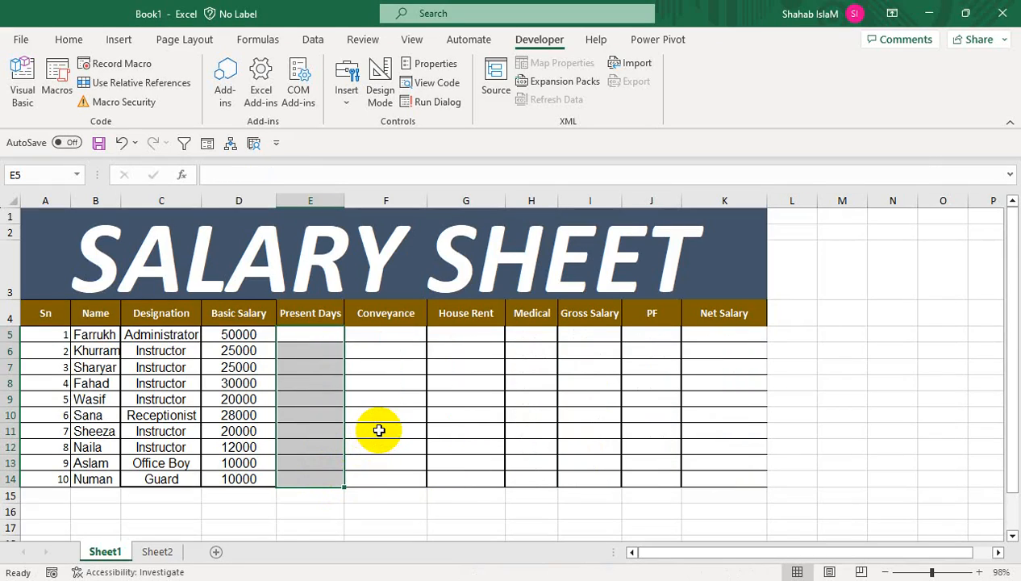
{"action": "left_click", "coordinate": [826, 348]}
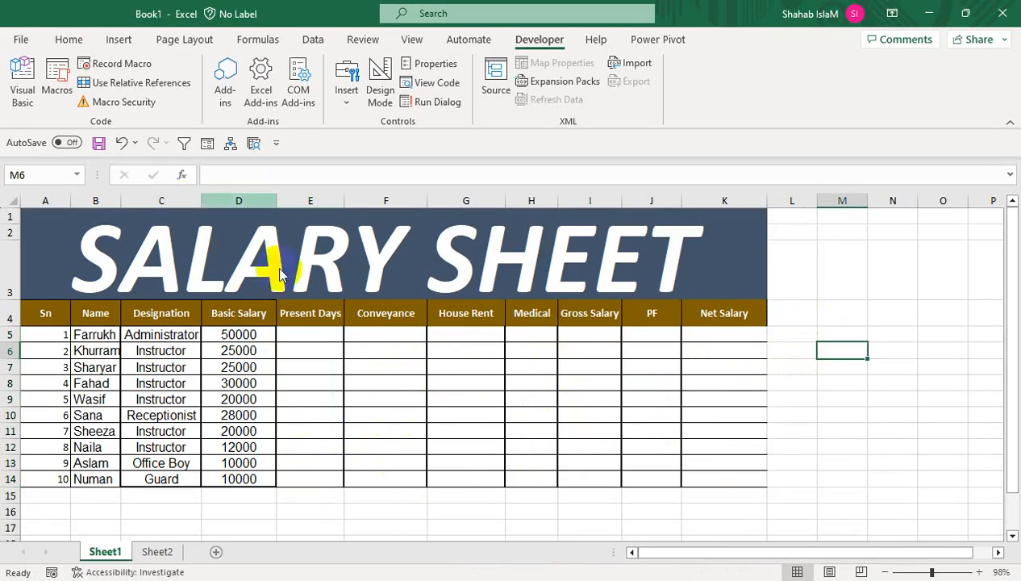
- Start saving the workbook under a new name and browse to the Desktop folder
{"action": "left_click", "coordinate": [22, 39]}
{"action": "left_click", "coordinate": [37, 287]}
{"action": "left_click", "coordinate": [266, 373]}
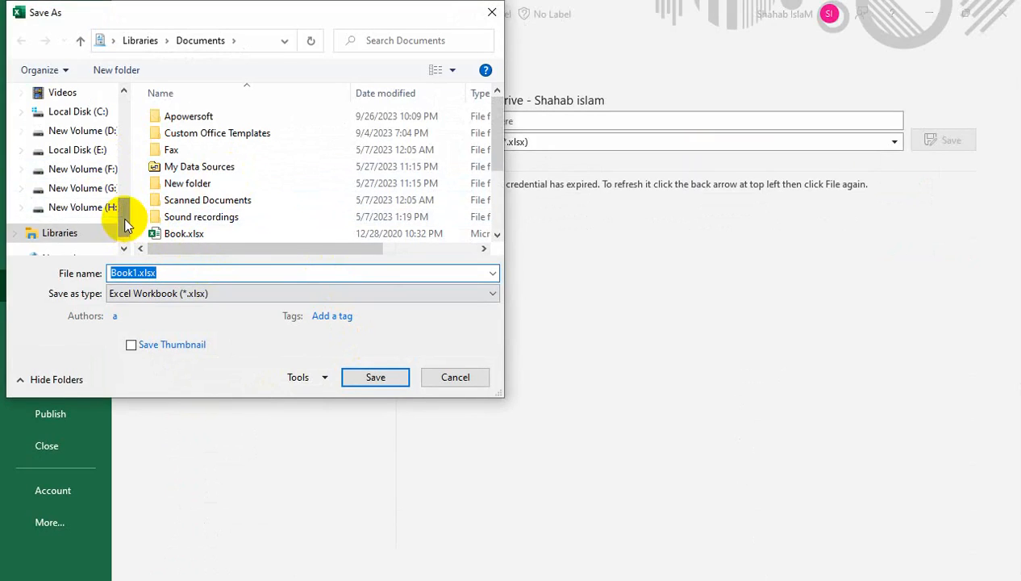
{"action": "left_click_drag", "start_coordinate": [125, 224], "coordinate": [121, 98]}
{"action": "left_click", "coordinate": [105, 127]}
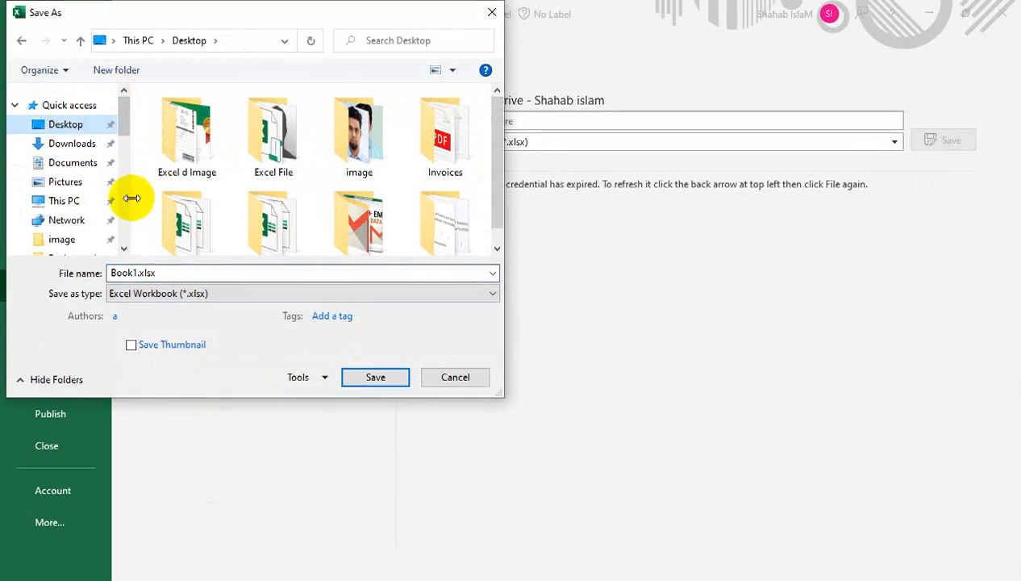
- Create a new folder named Salary on the Desktop and open it as the save location
{"action": "double_click", "coordinate": [159, 272]}
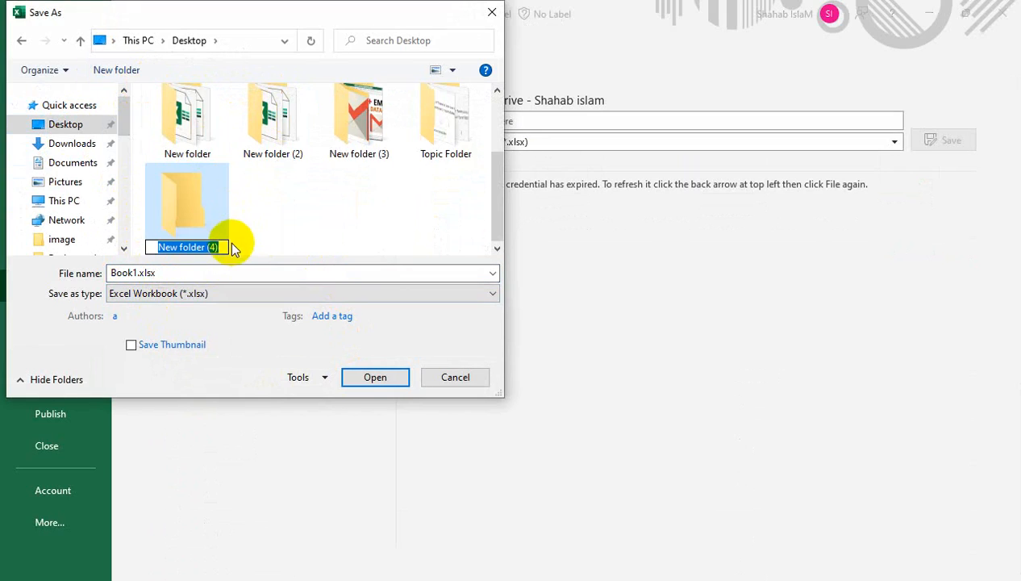
{"action": "type", "text": "sAAL;ARY"}
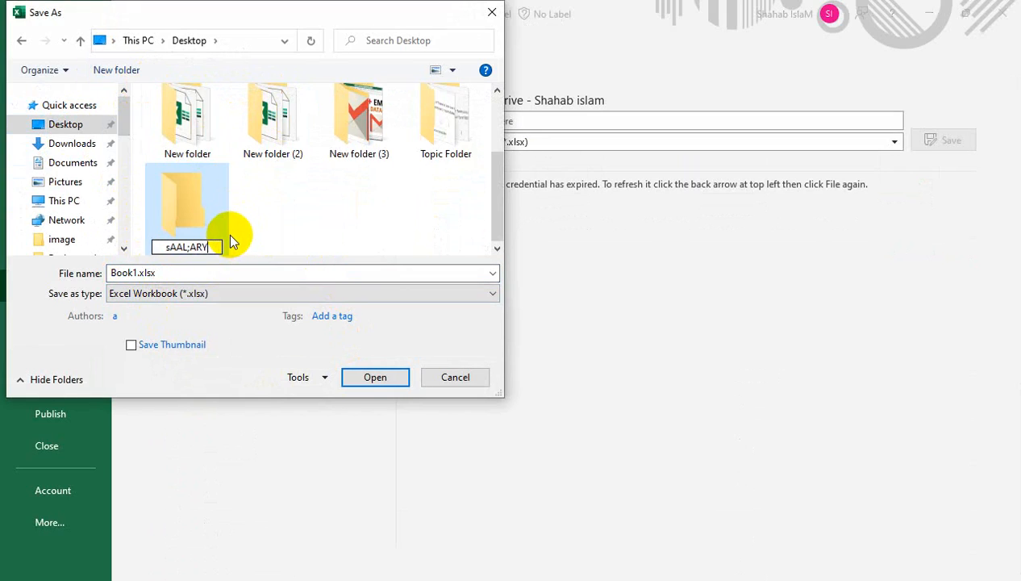
{"action": "key", "text": "BackSpace"}
{"action": "key", "text": "BackSpace"}
{"action": "key", "text": "BackSpace"}
{"action": "key", "text": "BackSpace"}
{"action": "key", "text": "BackSpace"}
{"action": "key", "text": "BackSpace"}
{"action": "key", "text": "BackSpace"}
{"action": "key", "text": "BackSpace"}
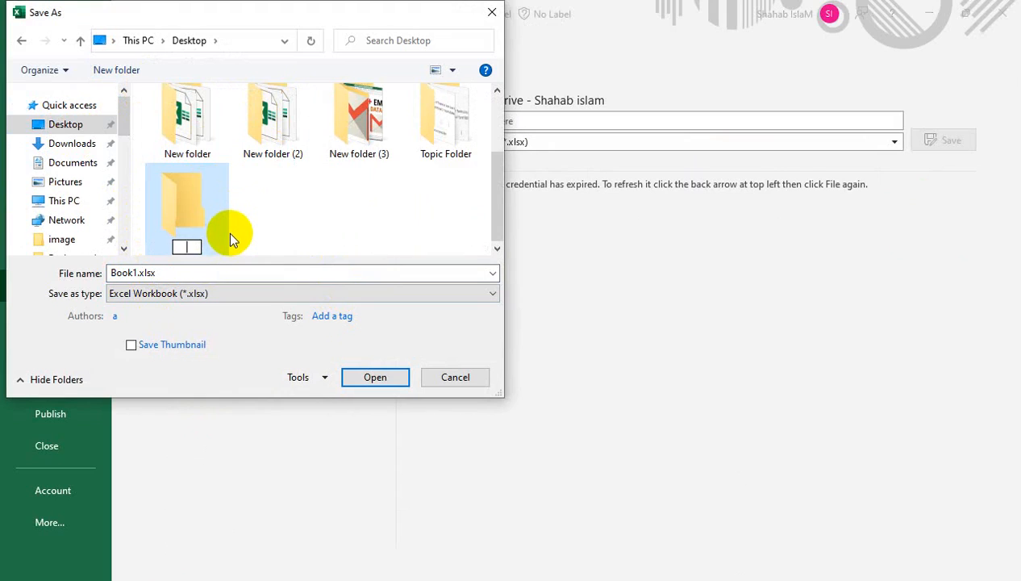
{"action": "type", "text": "Salary"}
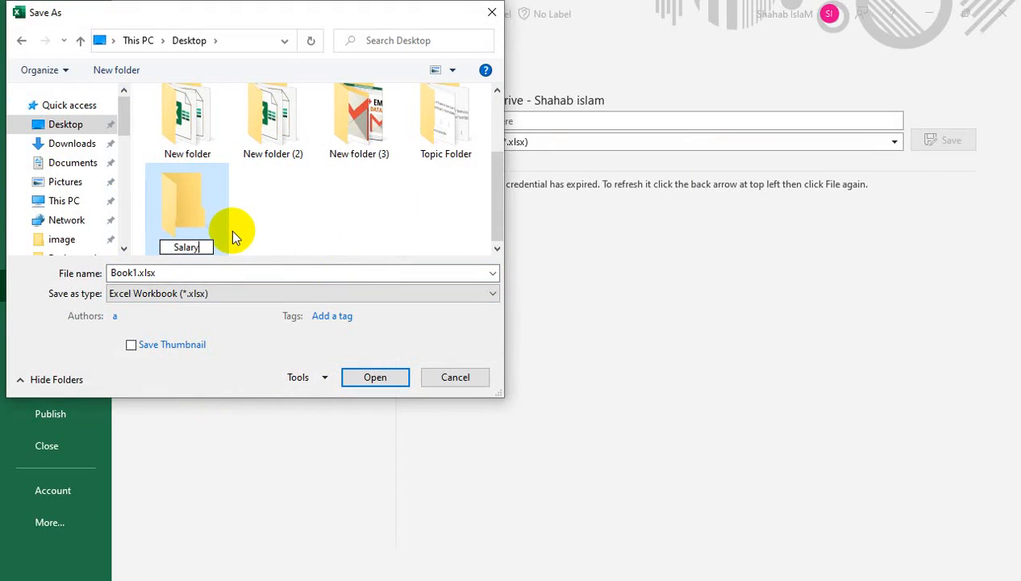
{"action": "left_click", "coordinate": [268, 237]}
{"action": "double_click", "coordinate": [211, 219]}
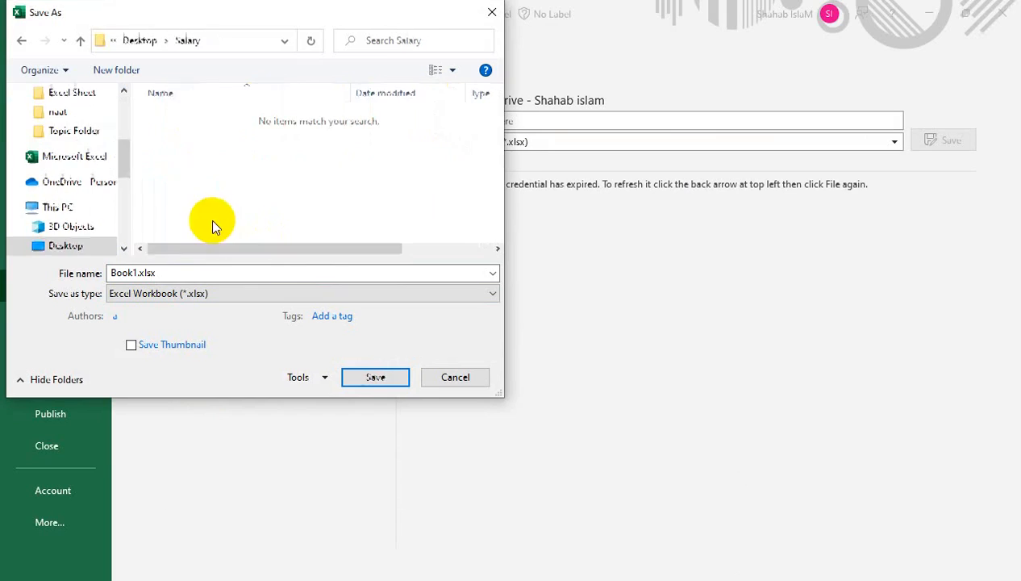
- Replace the suggested file name with Salary Format
{"action": "left_click", "coordinate": [164, 276]}
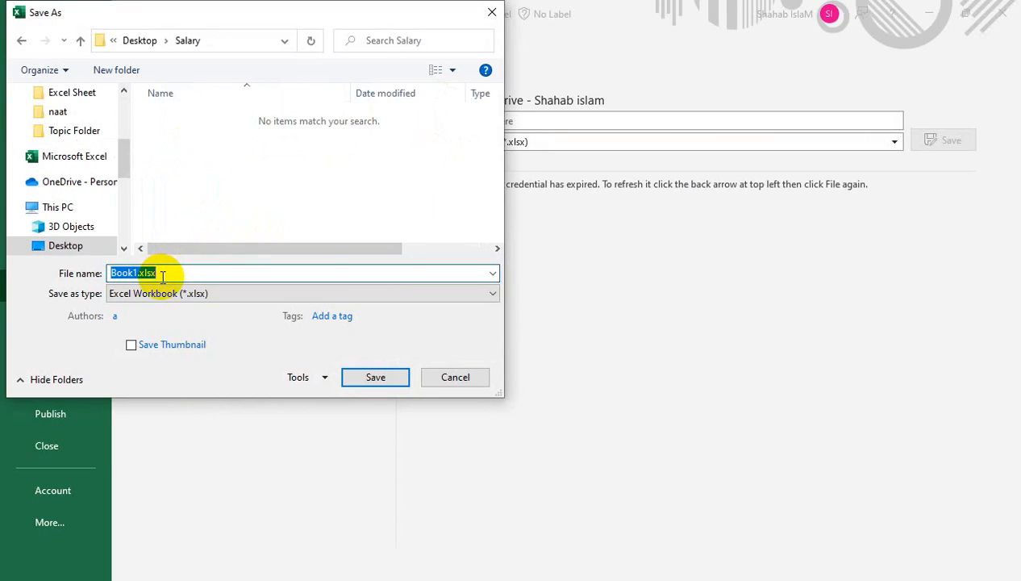
{"action": "type", "text": "se"}
{"action": "type", "text": "Emp Salar"}
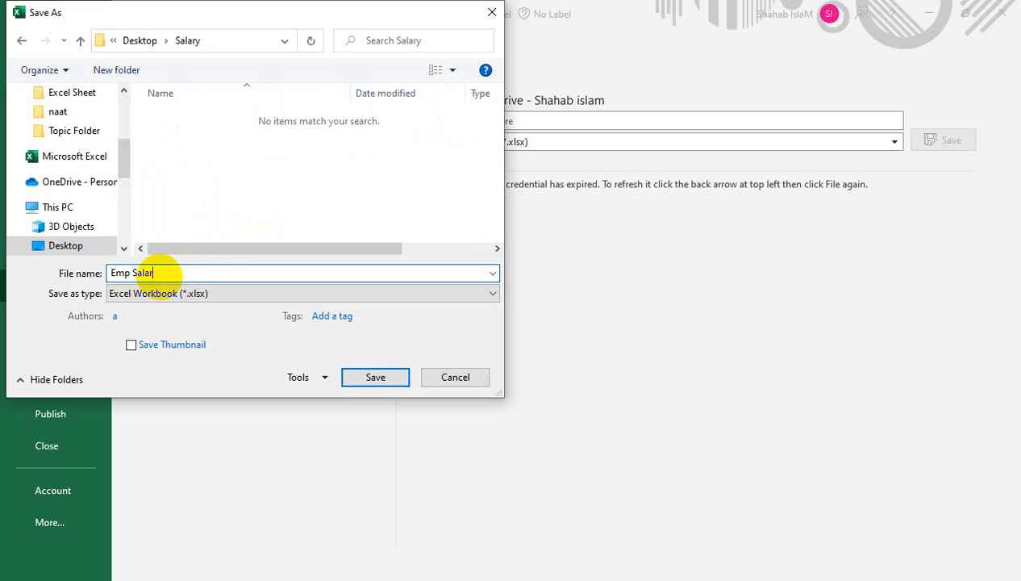
{"action": "type", "text": "y Month"}
{"action": "key", "text": "BackSpace"}
{"action": "key", "text": "BackSpace"}
{"action": "key", "text": "BackSpace"}
{"action": "key", "text": "BackSpace"}
{"action": "key", "text": "BackSpace"}
{"action": "key", "text": "BackSpace"}
{"action": "key", "text": "BackSpace"}
{"action": "key", "text": "BackSpace"}
{"action": "key", "text": "BackSpace"}
{"action": "key", "text": "BackSpace"}
{"action": "key", "text": "BackSpace"}
{"action": "key", "text": "BackSpace"}
{"action": "key", "text": "BackSpace"}
{"action": "key", "text": "BackSpace"}
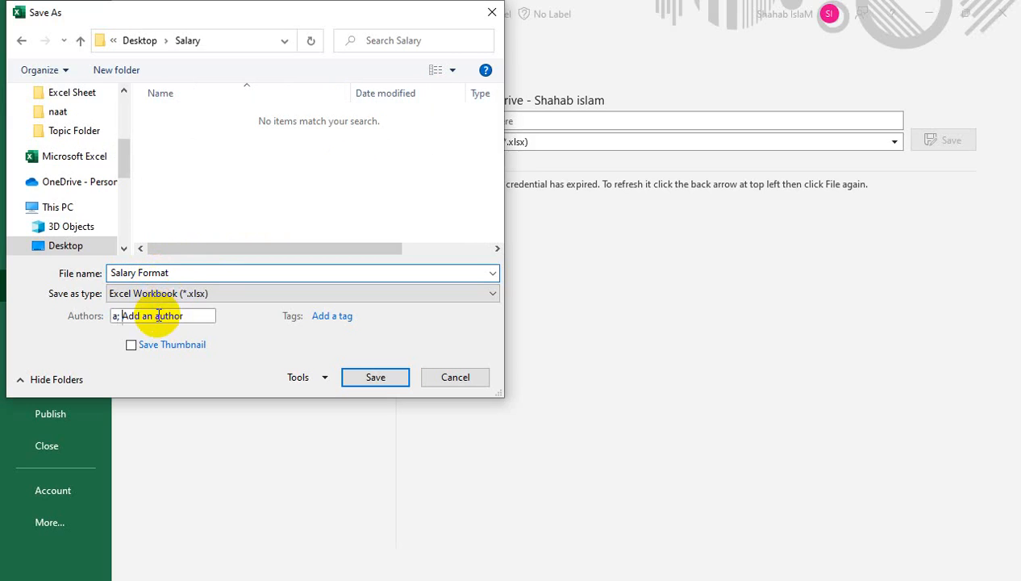
- Choose Excel Macro-Enabled Workbook (*.xlsm) as the file type and save the workbook
{"action": "left_click", "coordinate": [187, 292]}
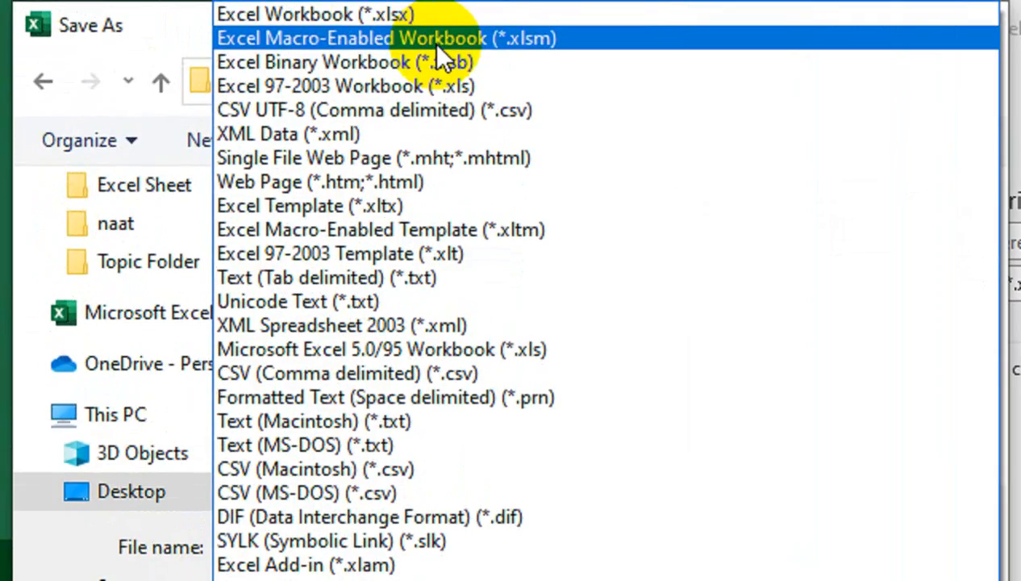
{"action": "left_click", "coordinate": [141, 7]}
{"action": "left_click_drag", "start_coordinate": [163, 18], "coordinate": [358, 351]}
{"action": "left_click", "coordinate": [584, 426]}
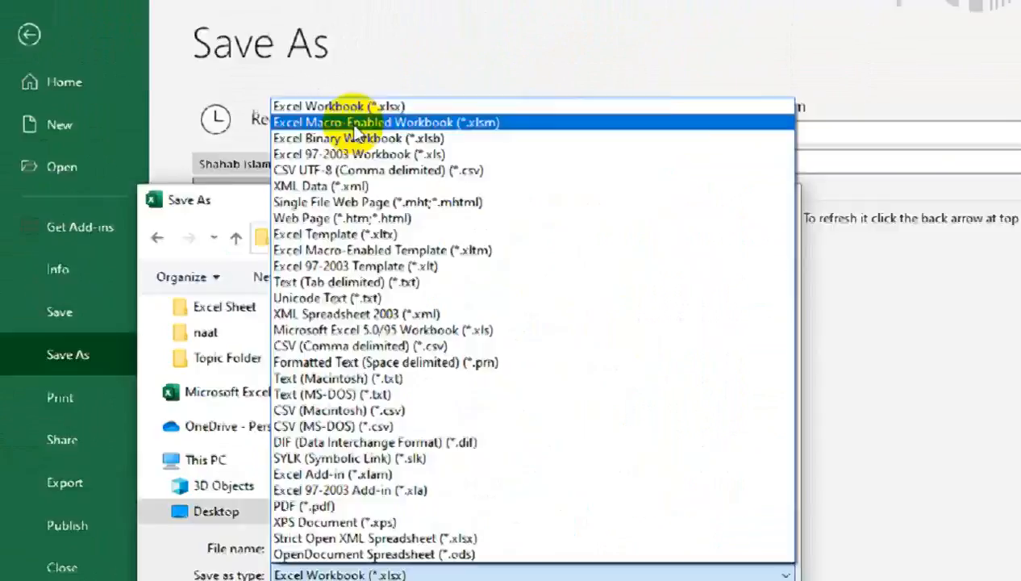
{"action": "left_click", "coordinate": [524, 144]}
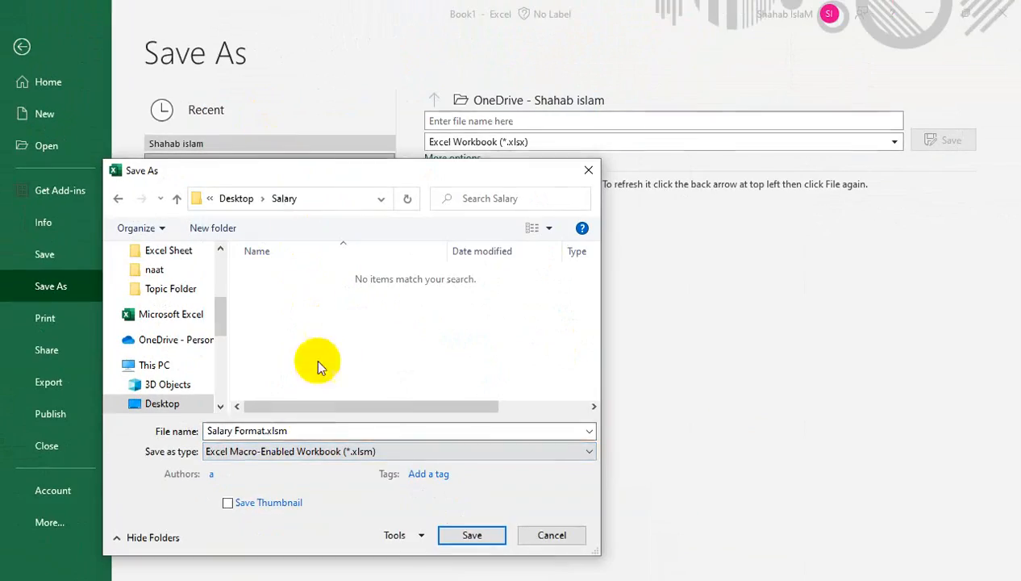
{"action": "left_click", "coordinate": [472, 535]}
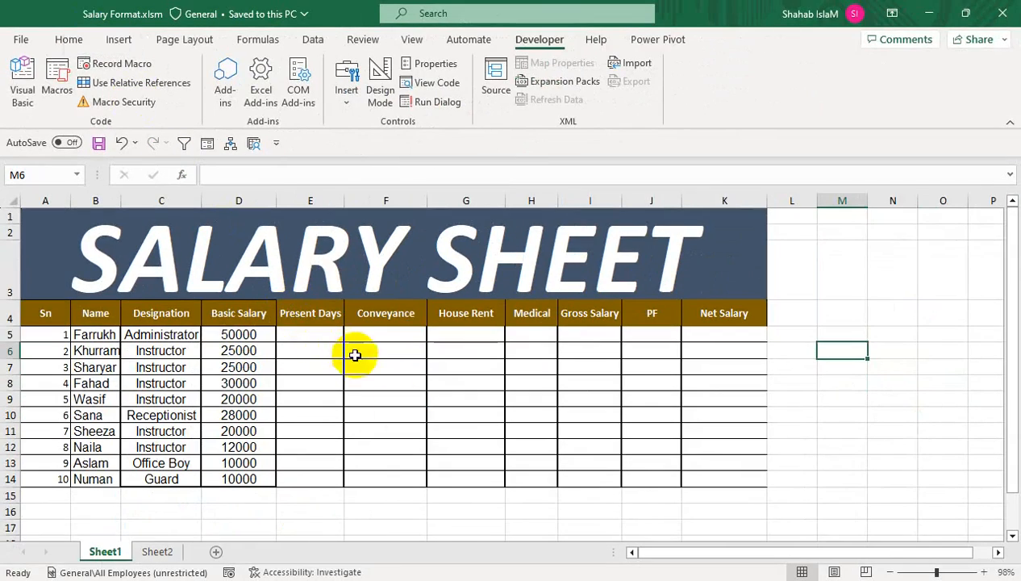
- Draw a rectangle about 2.05" wide and 0.66" high beside the table, across columns L to O from row 5
{"action": "left_click", "coordinate": [417, 427]}
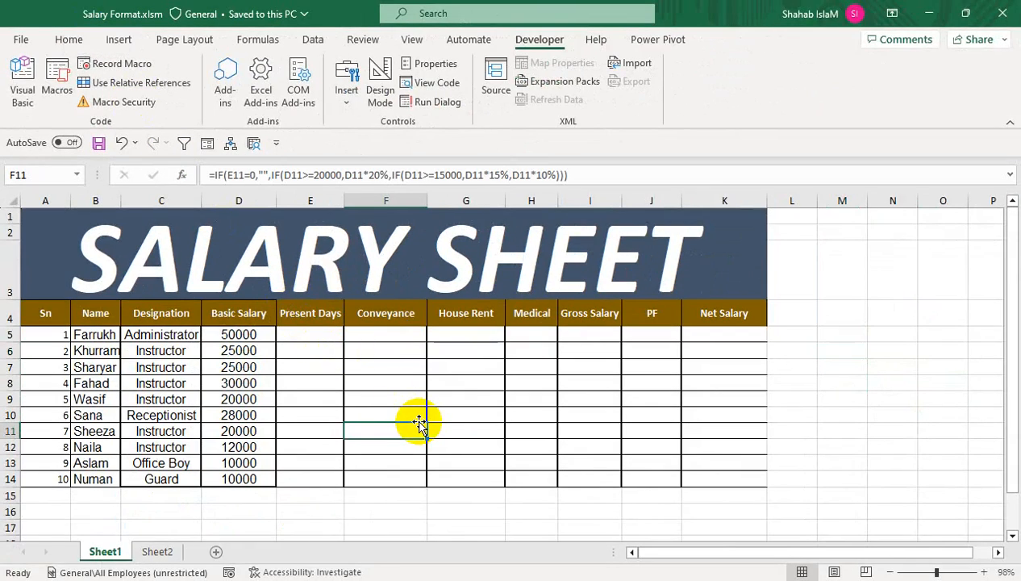
{"action": "left_click", "coordinate": [456, 369]}
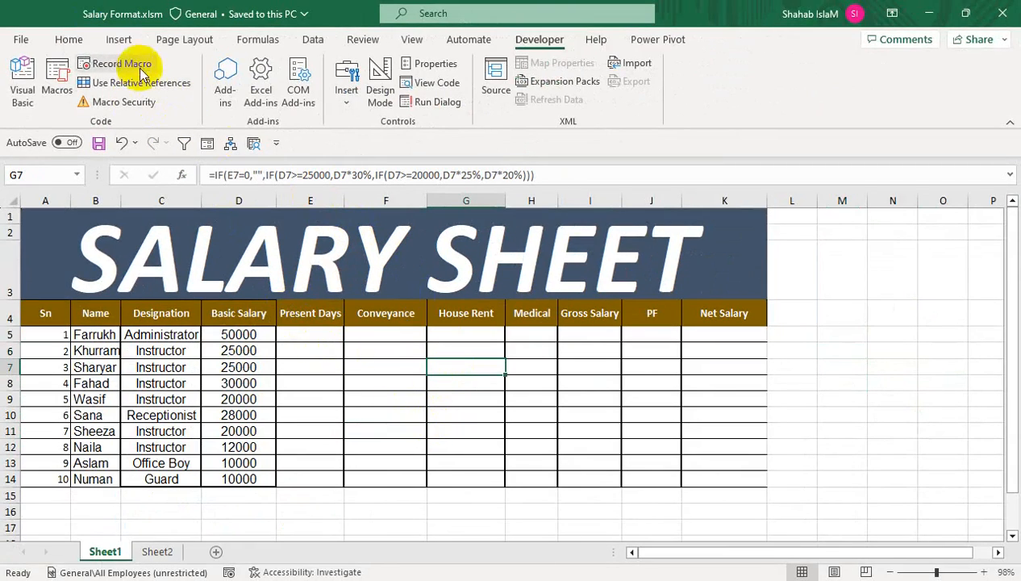
{"action": "left_click", "coordinate": [121, 39]}
{"action": "left_click", "coordinate": [192, 93]}
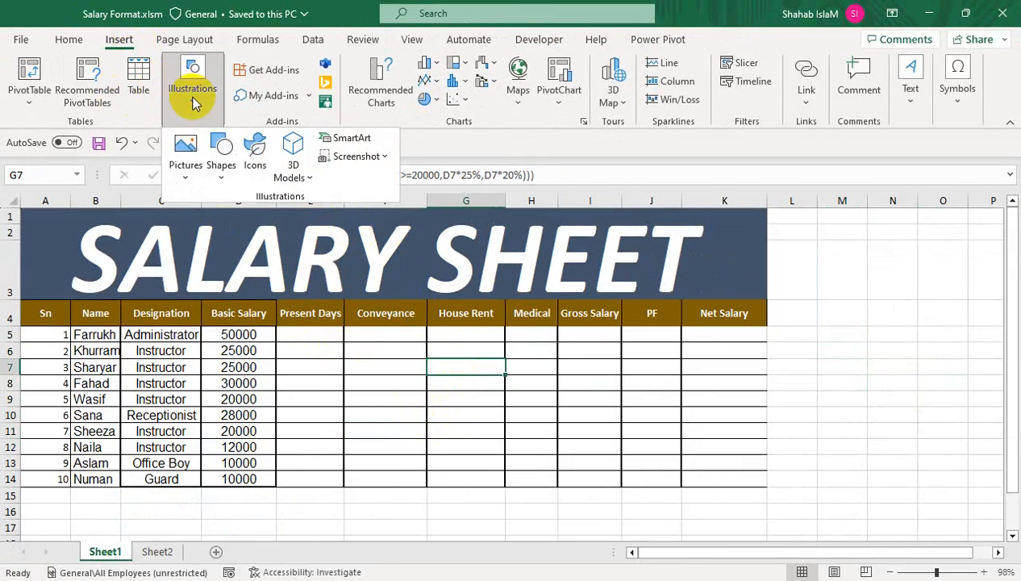
{"action": "left_click", "coordinate": [220, 171]}
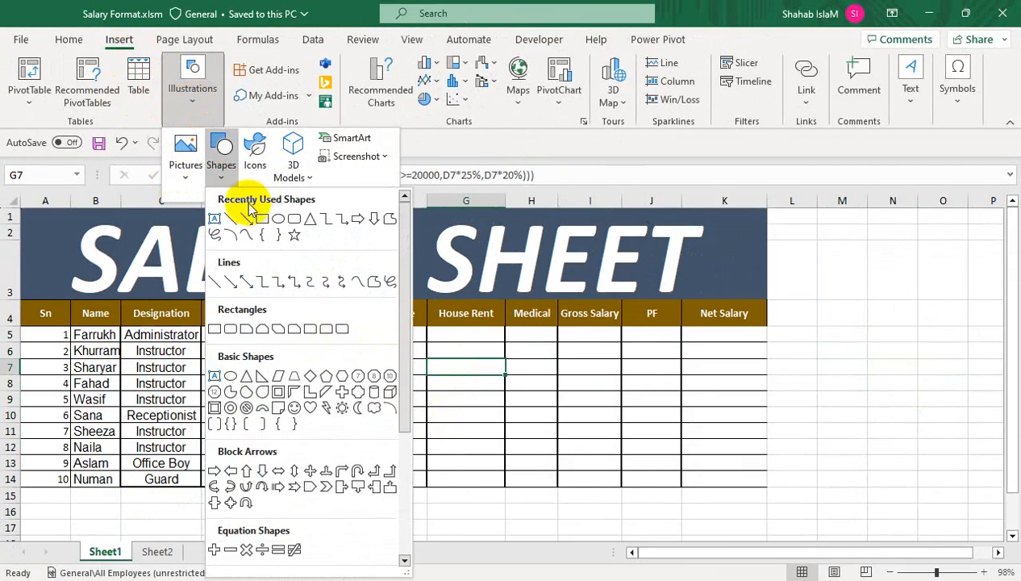
{"action": "left_click", "coordinate": [263, 220]}
{"action": "left_click_drag", "start_coordinate": [784, 332], "coordinate": [937, 381]}
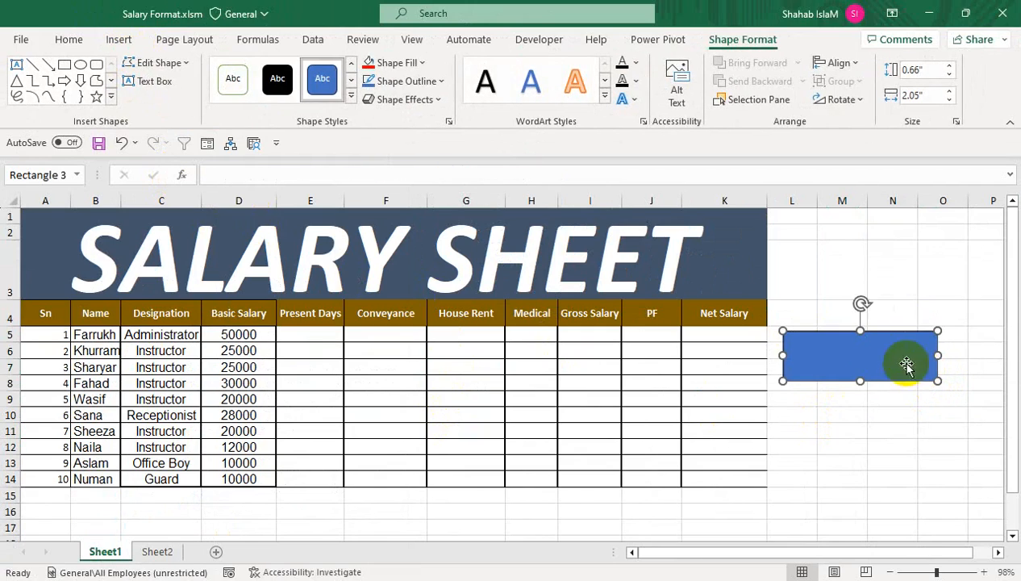
- Fill the rectangle beside the table with the standard light blue color
{"action": "left_click", "coordinate": [426, 63]}
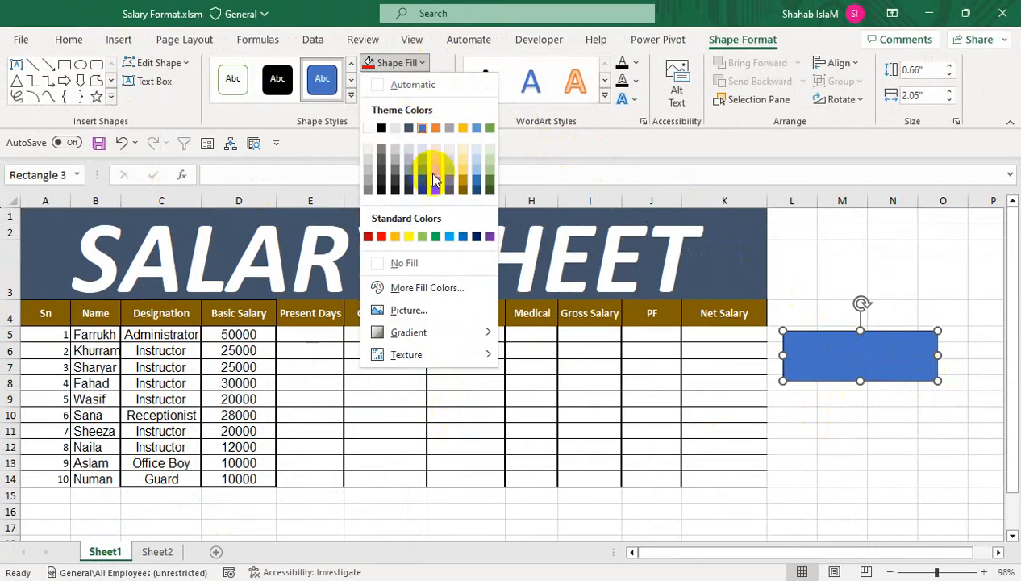
{"action": "left_click", "coordinate": [471, 233]}
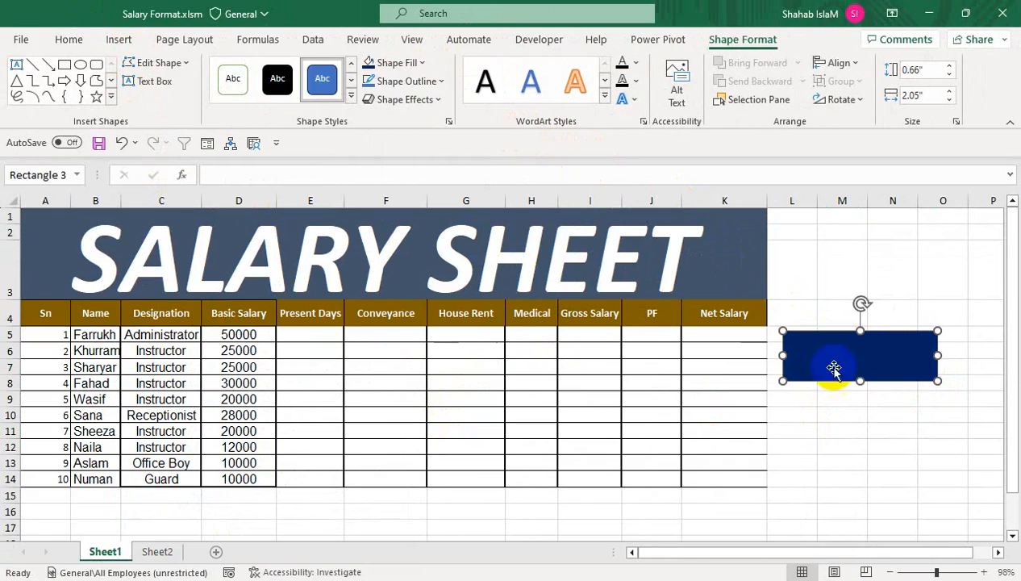
{"action": "left_click", "coordinate": [371, 63]}
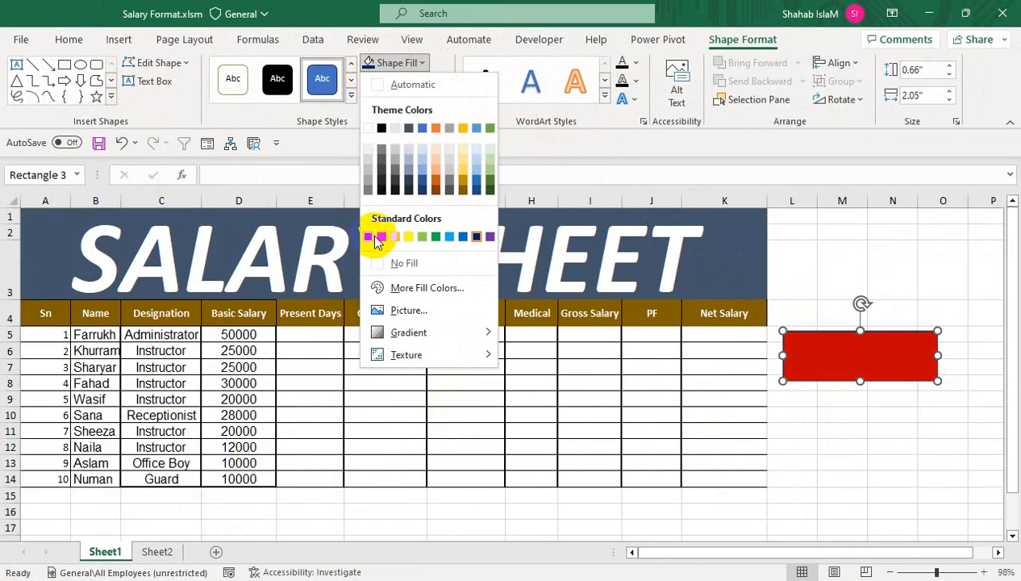
{"action": "left_click", "coordinate": [449, 237]}
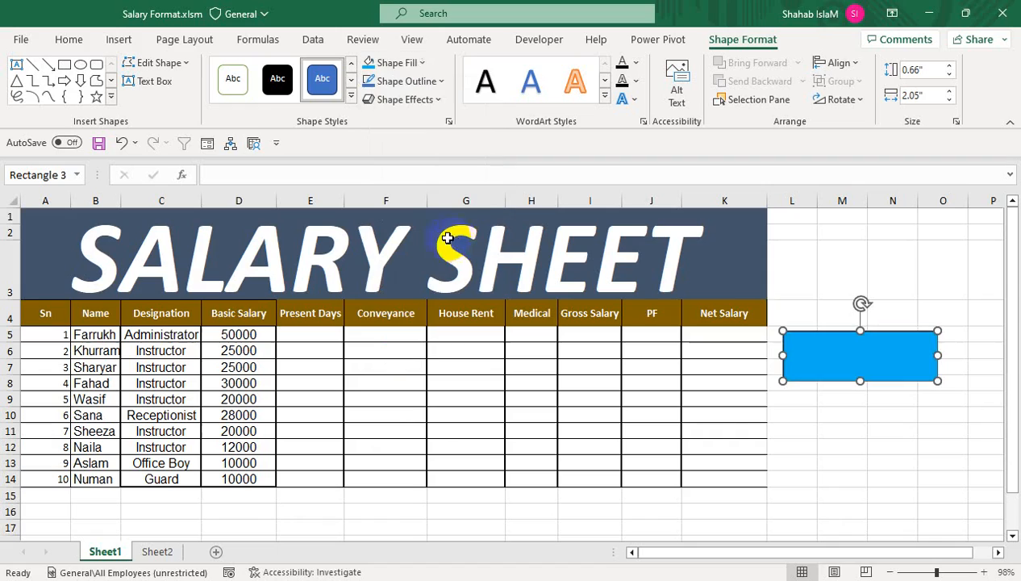
- Add the text "Update Salary" to the rectangle and center it horizontally and vertically
{"action": "right_click", "coordinate": [787, 355]}
{"action": "left_click", "coordinate": [839, 282]}
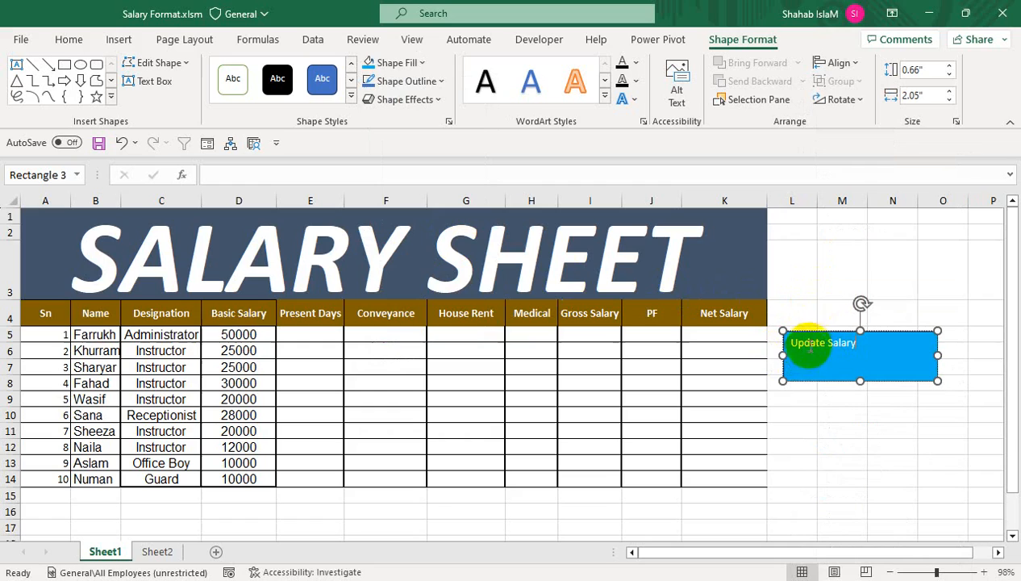
{"action": "left_click", "coordinate": [68, 39]}
{"action": "left_click", "coordinate": [295, 93]}
{"action": "left_click", "coordinate": [296, 71]}
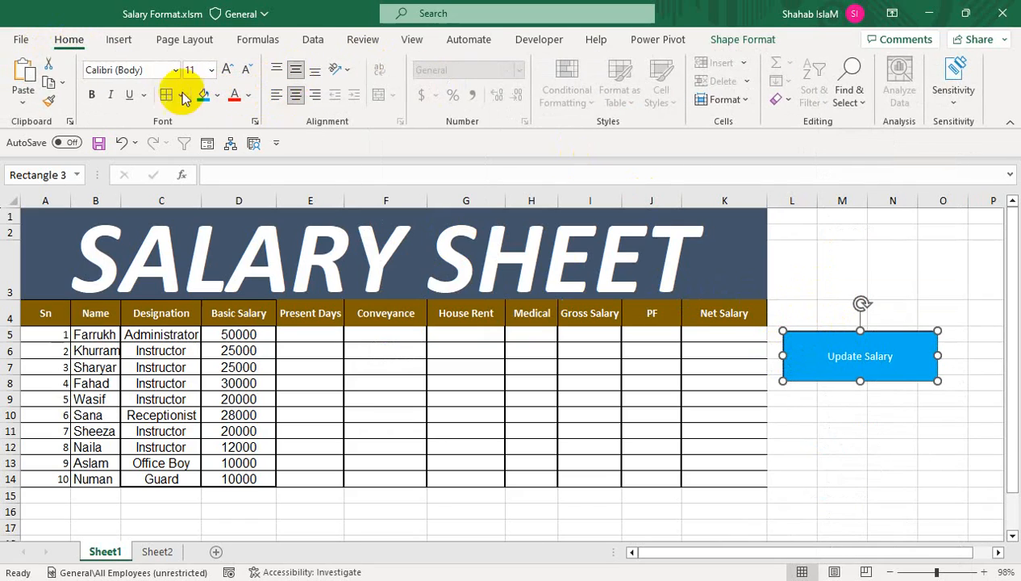
- Make the rectangle's text bold and enlarge it to font size 24
{"action": "left_click", "coordinate": [89, 96]}
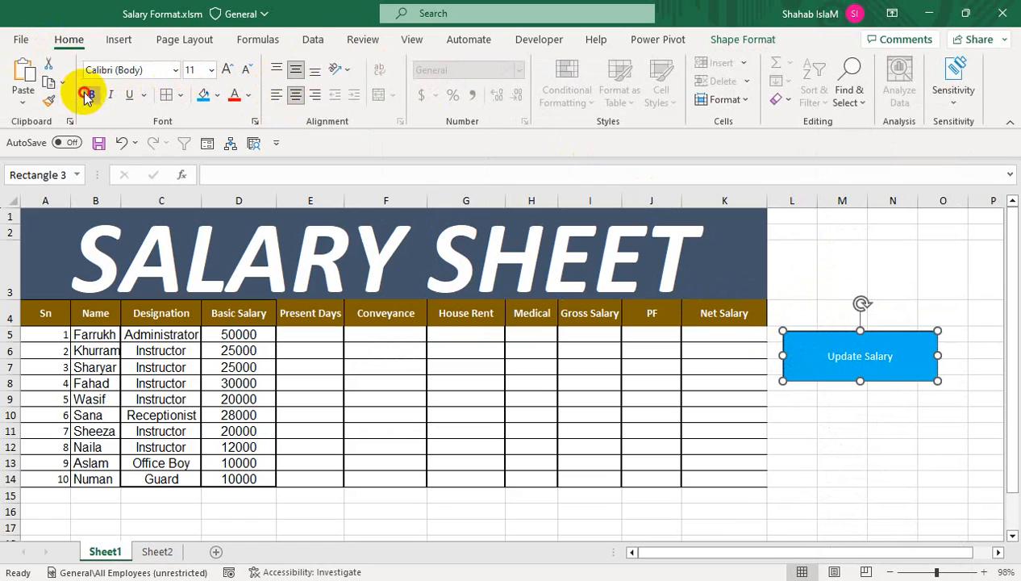
{"action": "left_click", "coordinate": [228, 69]}
{"action": "left_click", "coordinate": [228, 70]}
{"action": "left_click", "coordinate": [227, 70]}
{"action": "left_click", "coordinate": [228, 70]}
{"action": "left_click", "coordinate": [228, 69]}
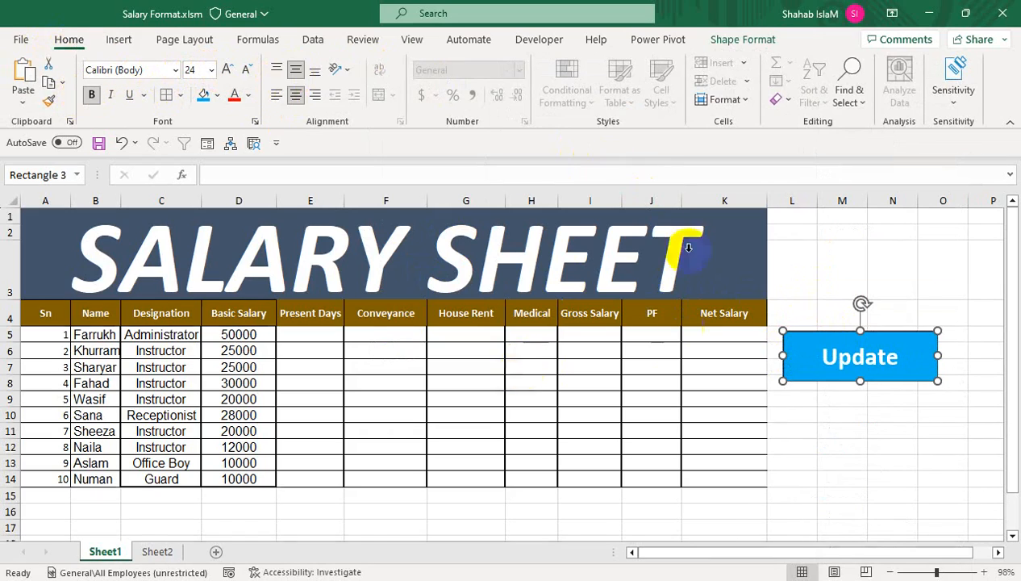
- Reduce the "Update Salary" text to font size 20 so it fits inside the rectangle
{"action": "left_click", "coordinate": [247, 71]}
{"action": "left_click", "coordinate": [787, 251]}
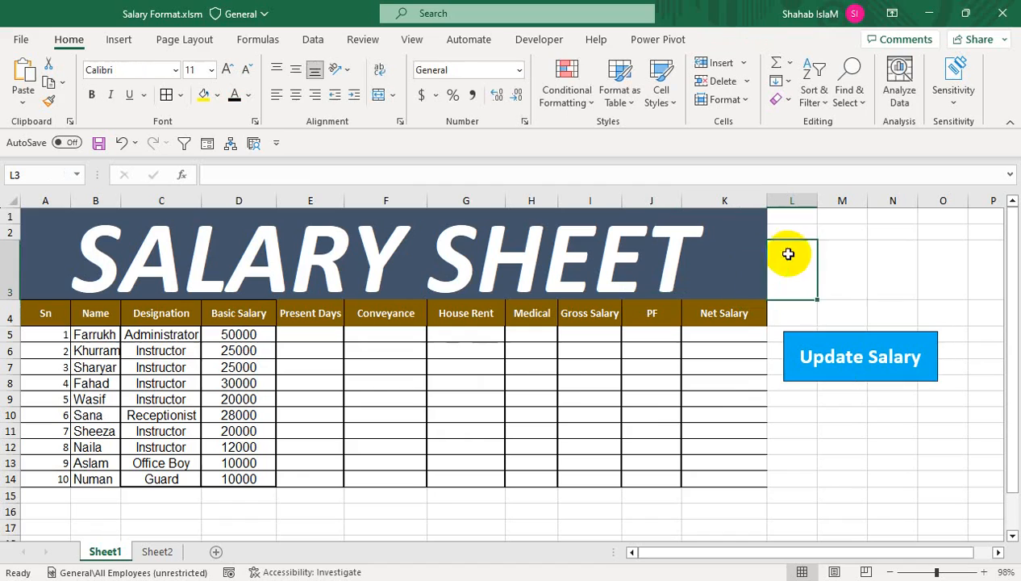
{"action": "left_click", "coordinate": [565, 384]}
- Change the Update Salary rectangle's fill to a dark green theme color
{"action": "left_click", "coordinate": [830, 338]}
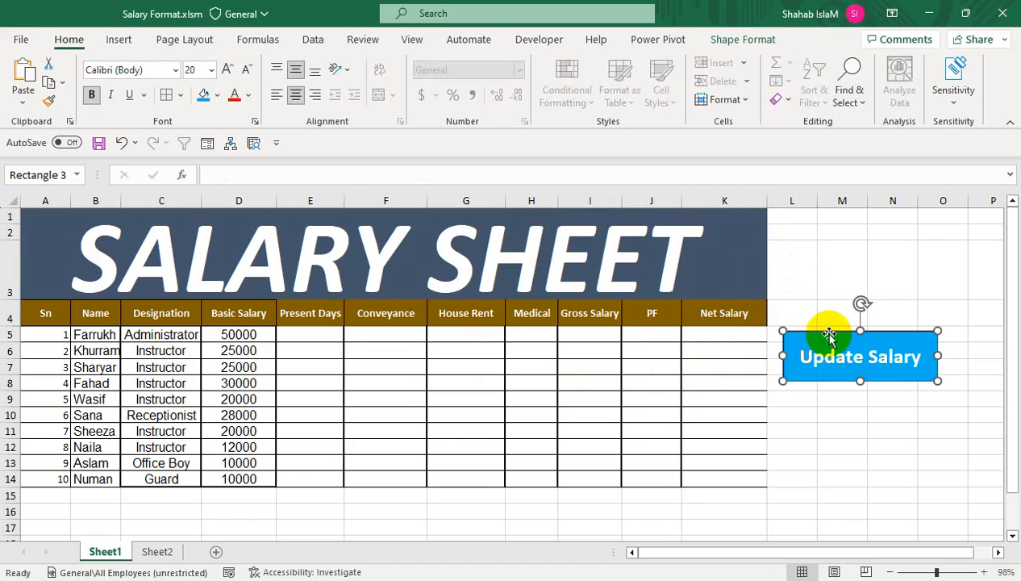
{"action": "left_click", "coordinate": [727, 39]}
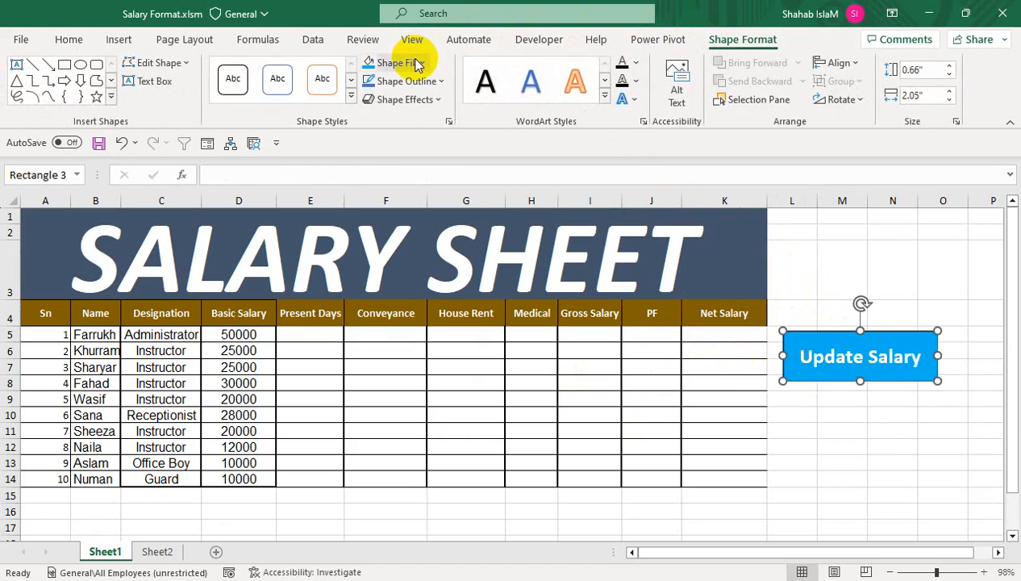
{"action": "left_click", "coordinate": [413, 62]}
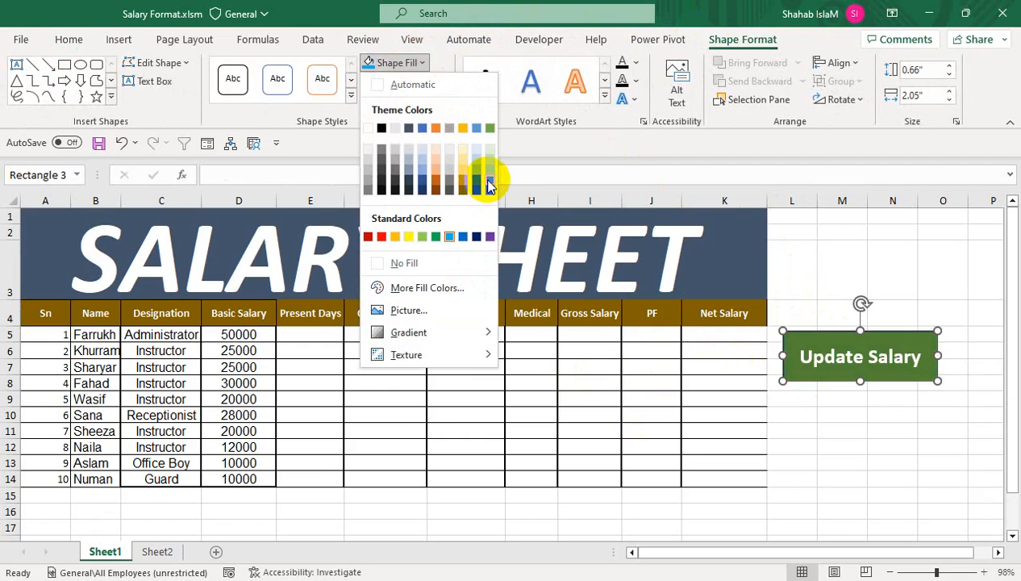
{"action": "left_click", "coordinate": [490, 185]}
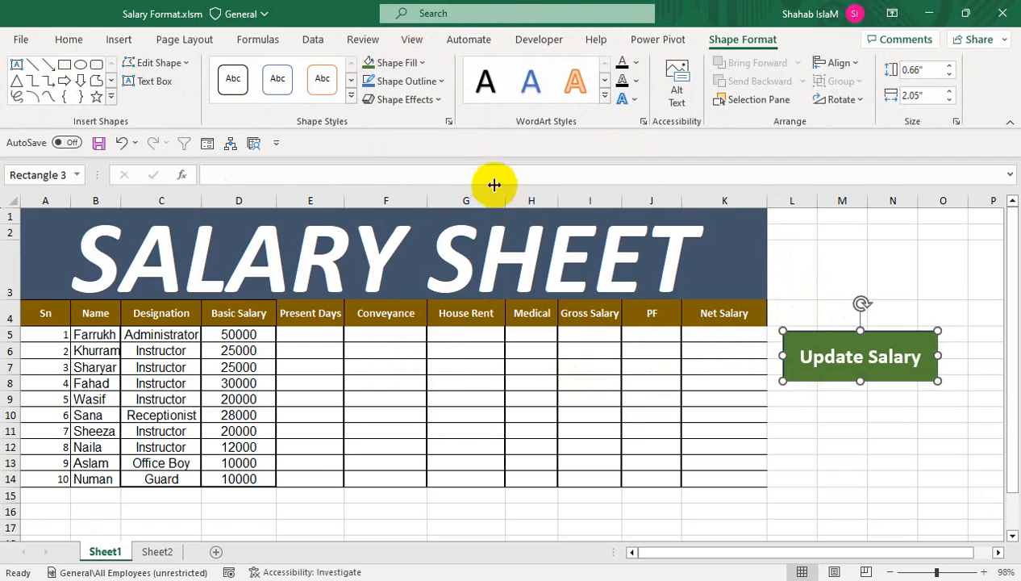
{"action": "left_click", "coordinate": [672, 395]}
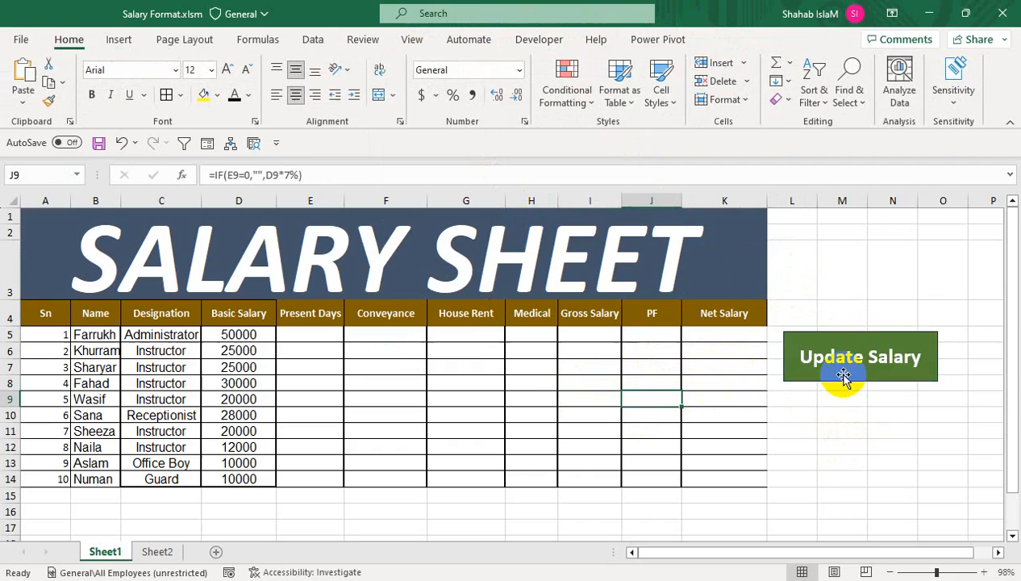
- Assign Macro2 to the Update Salary rectangle and run it to fill in the salary table
{"action": "left_click", "coordinate": [747, 379]}
{"action": "right_click", "coordinate": [809, 381]}
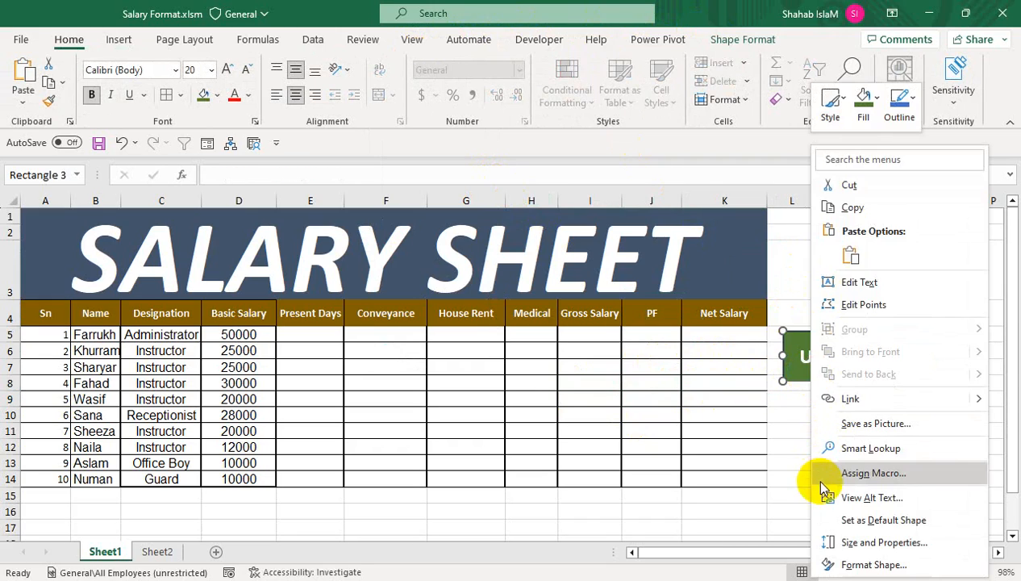
{"action": "left_click", "coordinate": [821, 478]}
{"action": "left_click", "coordinate": [704, 353]}
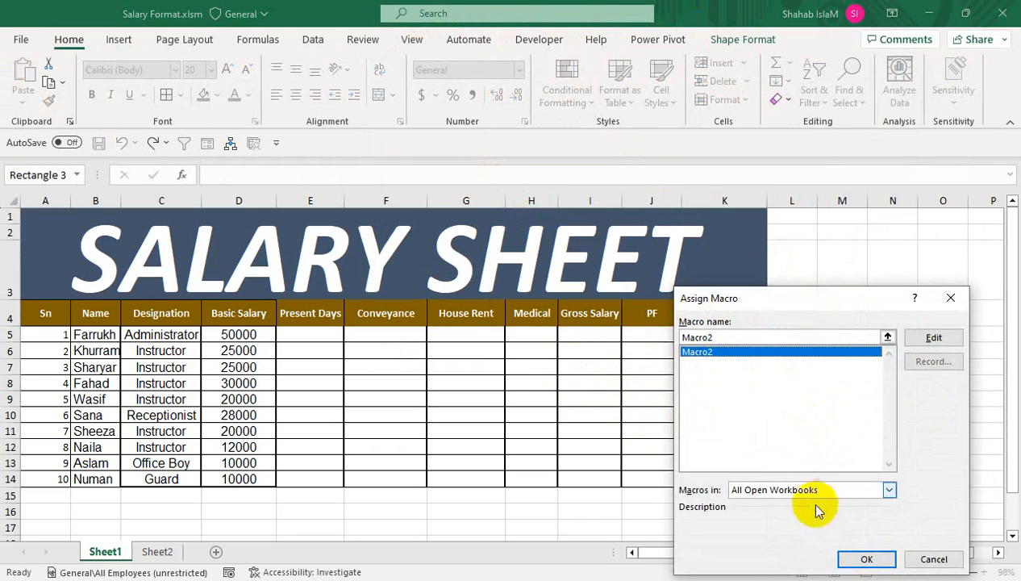
{"action": "left_click", "coordinate": [856, 559]}
{"action": "left_click", "coordinate": [845, 387]}
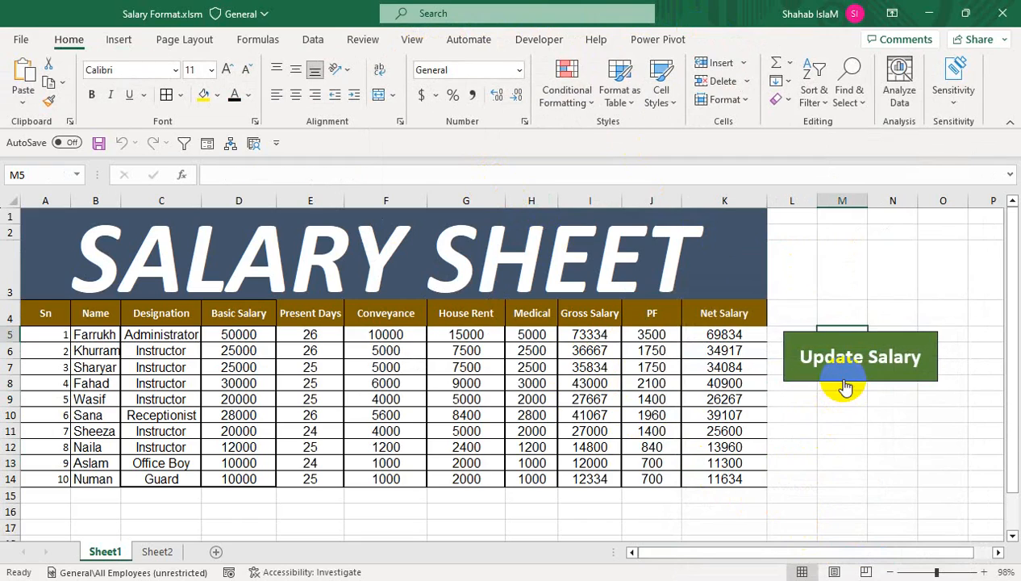
{"action": "left_click", "coordinate": [827, 429]}
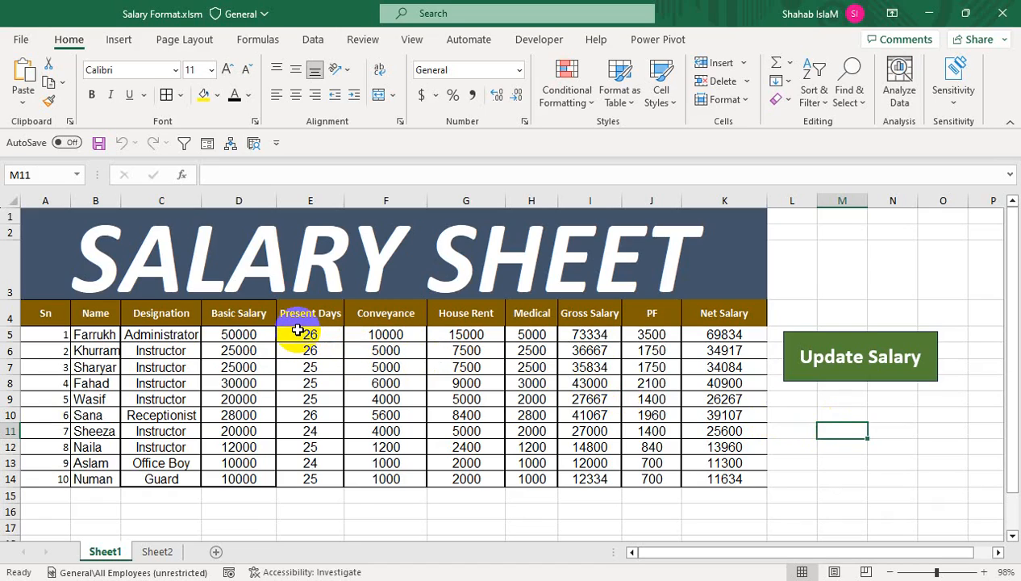
- Clear the Present Days values for all ten employees in E5:E14
{"action": "left_click_drag", "start_coordinate": [297, 331], "coordinate": [303, 472]}
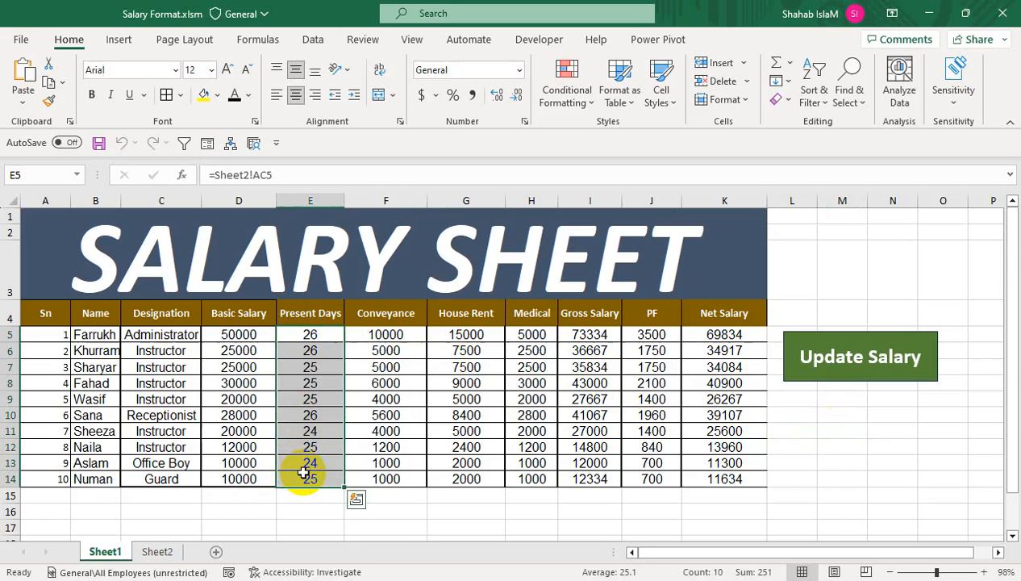
{"action": "key", "text": "Delete"}
{"action": "left_click", "coordinate": [161, 431]}
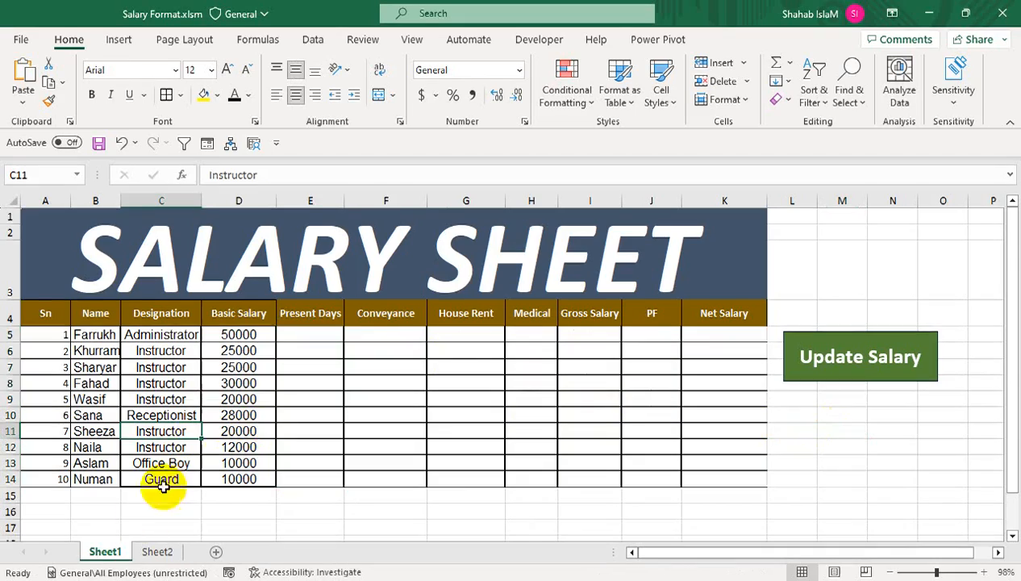
- On the Sheet2 attendance table, mark the first employee absent with A on days 29 and 18
{"action": "left_click", "coordinate": [158, 551]}
{"action": "left_click_drag", "start_coordinate": [676, 289], "coordinate": [475, 289]}
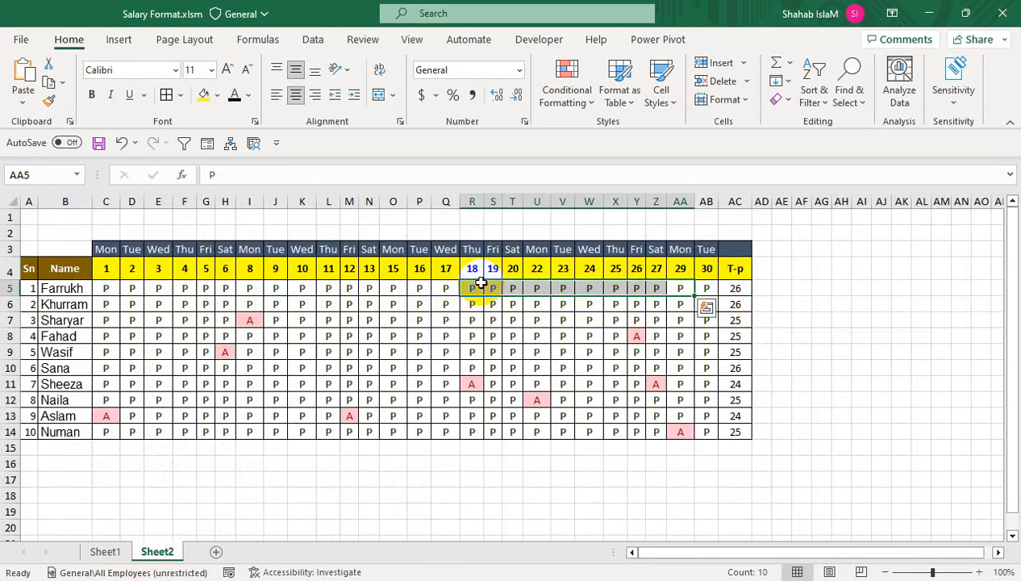
{"action": "type", "text": "a"}
{"action": "left_click", "coordinate": [559, 319]}
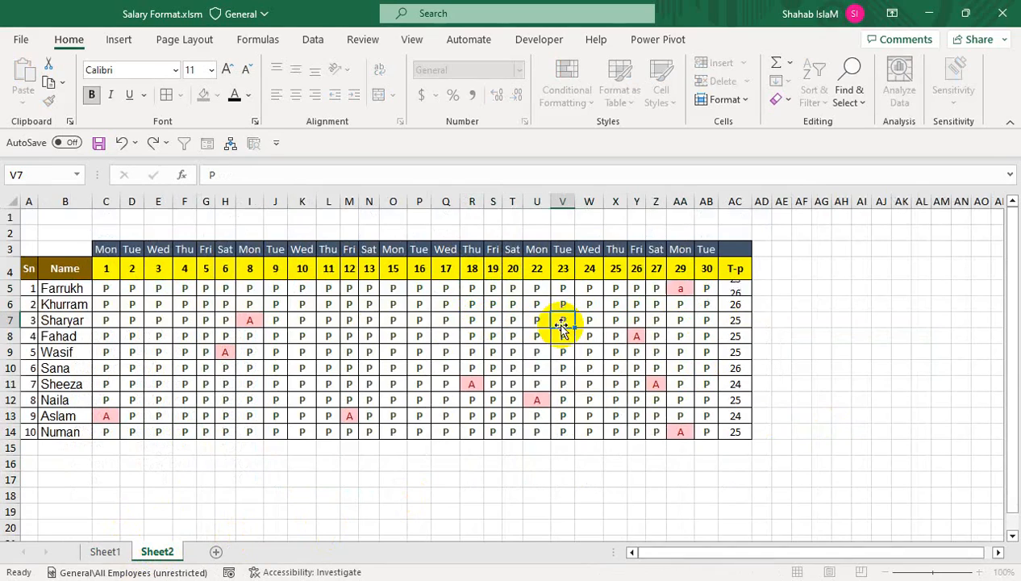
{"action": "left_click", "coordinate": [476, 287]}
{"action": "type", "text": "a"}
{"action": "left_click", "coordinate": [472, 320]}
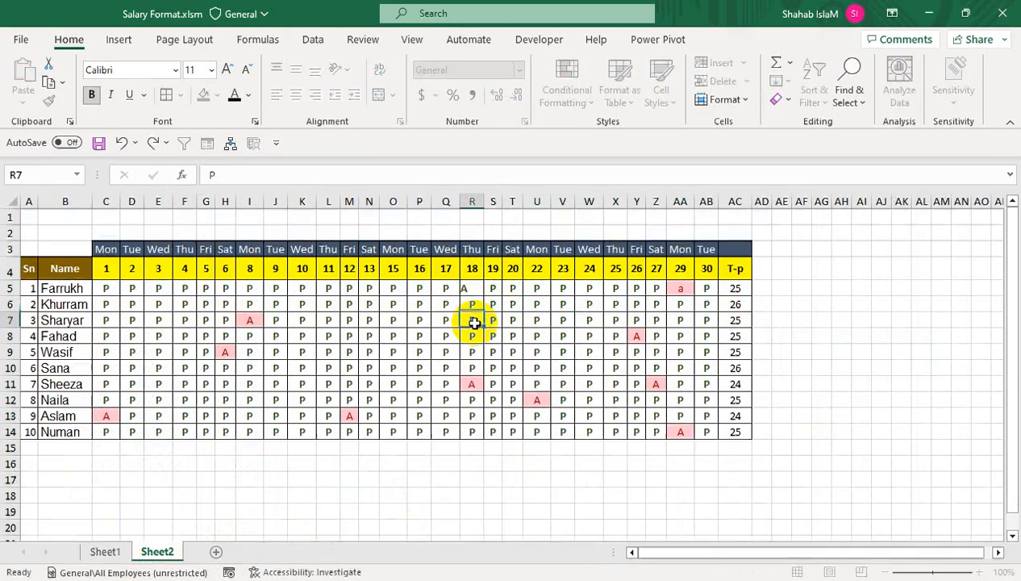
- Fill the absence mark A across the first employee's row from day 18 through day 29
{"action": "left_click_drag", "start_coordinate": [472, 287], "coordinate": [681, 283]}
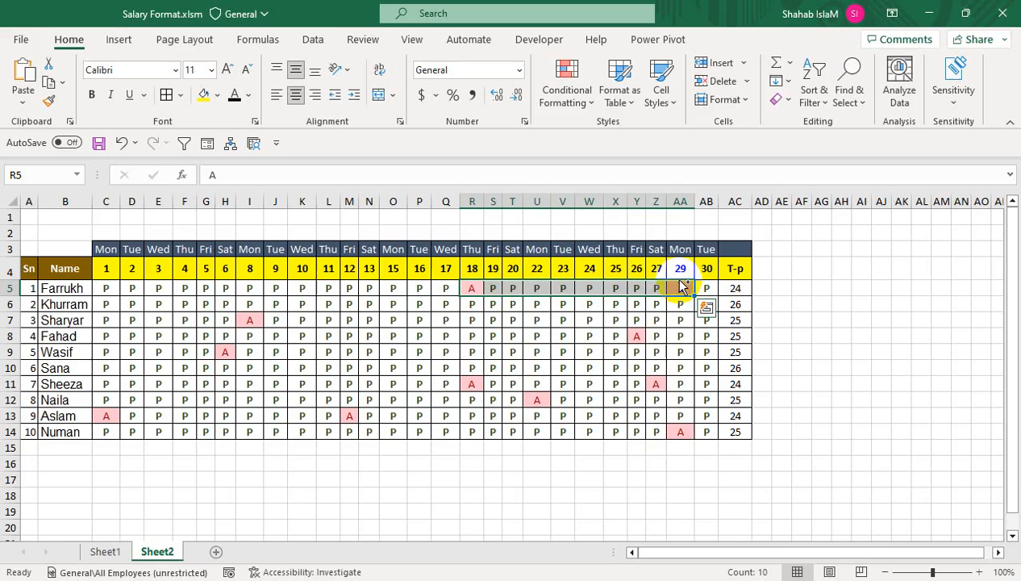
{"action": "key", "text": "ctrl+r"}
{"action": "left_click_drag", "start_coordinate": [642, 337], "coordinate": [639, 352]}
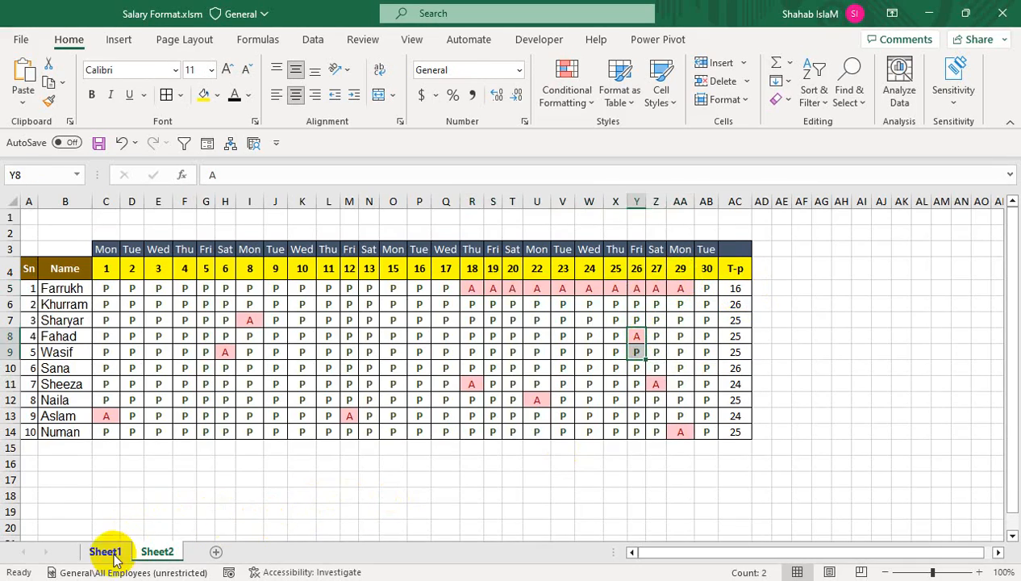
- Return to Sheet1 and recalculate the salary table with the Update Salary button
{"action": "left_click", "coordinate": [105, 552]}
{"action": "left_click", "coordinate": [444, 401]}
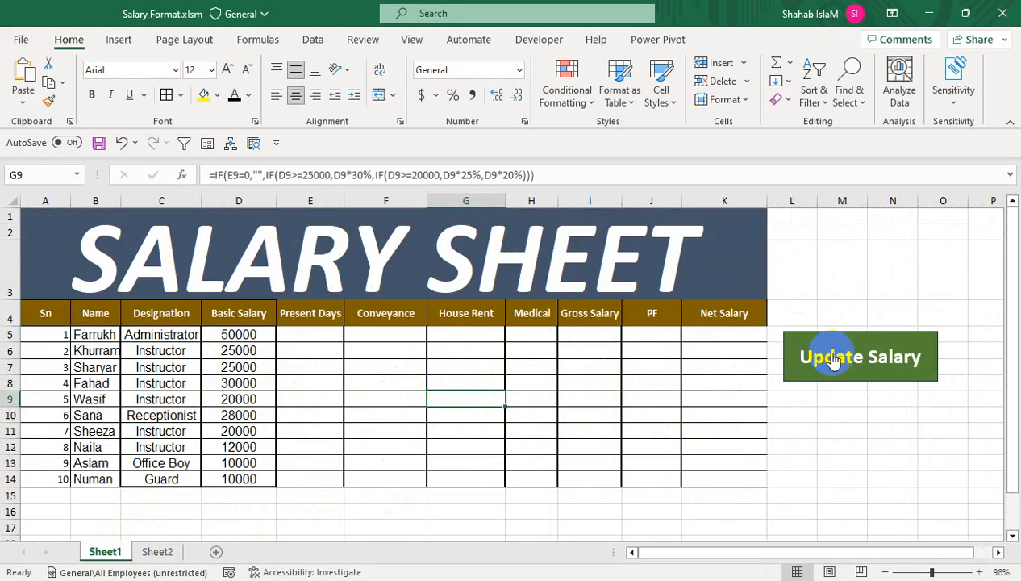
{"action": "left_click", "coordinate": [834, 360]}
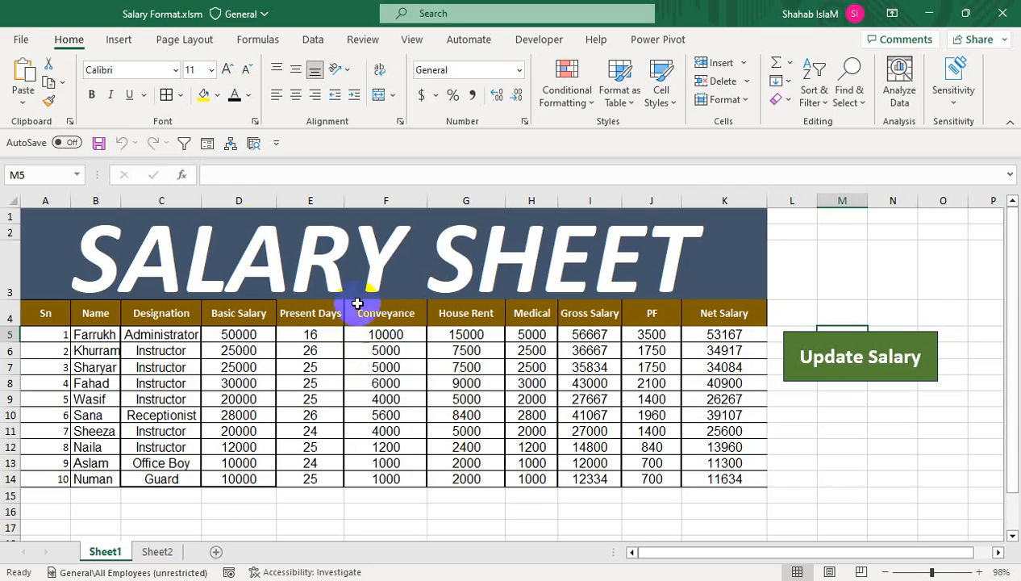
- Open the Save As dialog to store a copy of the workbook in the Desktop Salary folder
{"action": "left_click", "coordinate": [21, 39]}
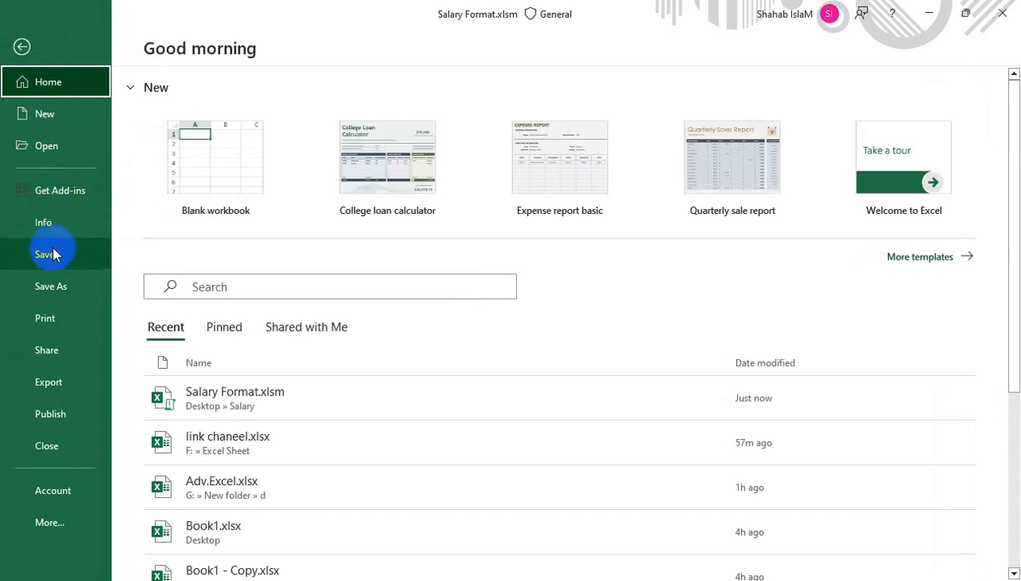
{"action": "left_click", "coordinate": [71, 282]}
{"action": "left_click", "coordinate": [157, 367]}
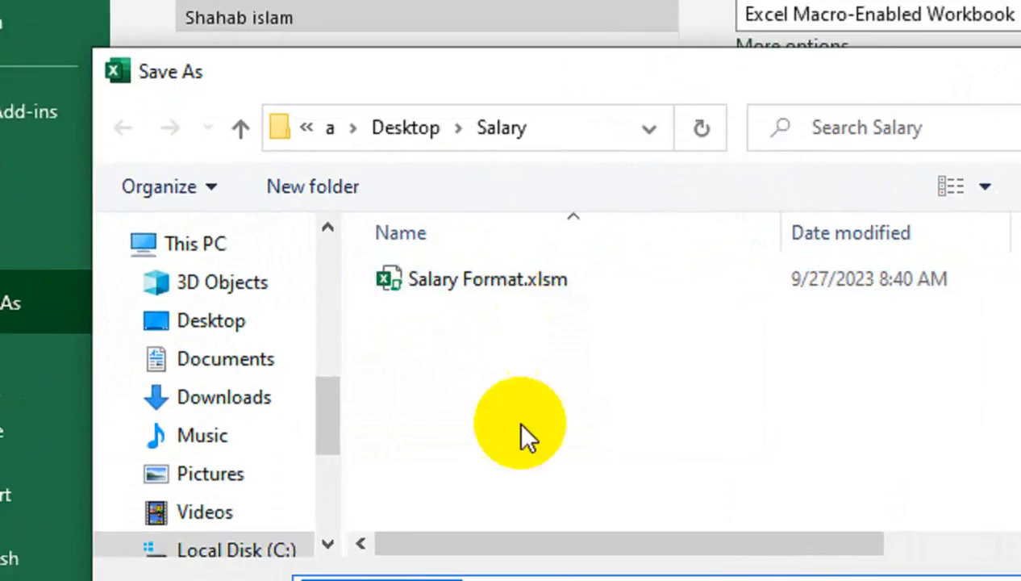
{"action": "type", "text": "m"}
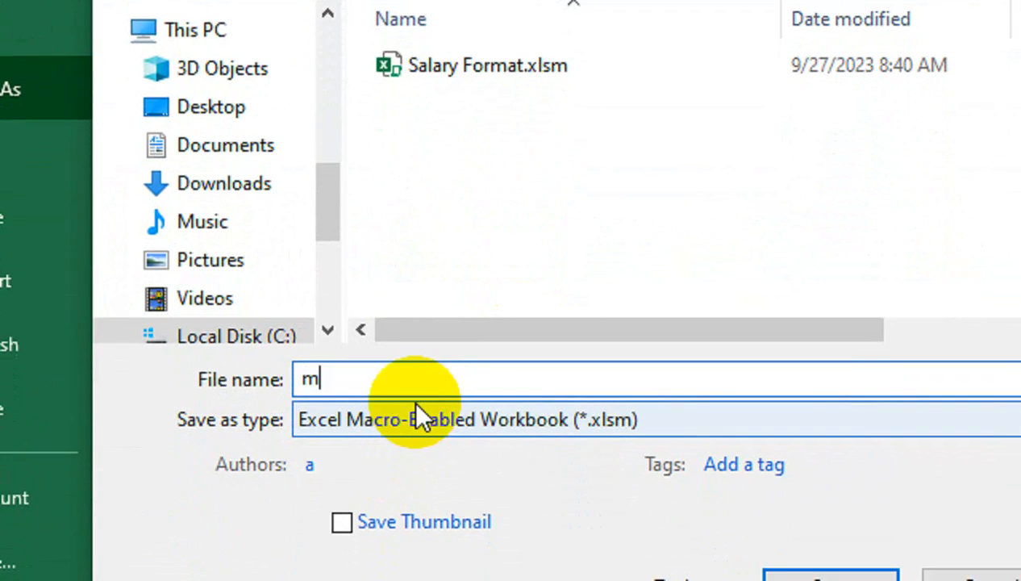
{"action": "key", "text": "BackSpace"}
{"action": "type", "text": "mONTH"}
{"action": "key", "text": "BackSpace"}
{"action": "key", "text": "BackSpace"}
{"action": "key", "text": "BackSpace"}
{"action": "key", "text": "BackSpace"}
{"action": "key", "text": "BackSpace"}
{"action": "type", "text": "Month O"}
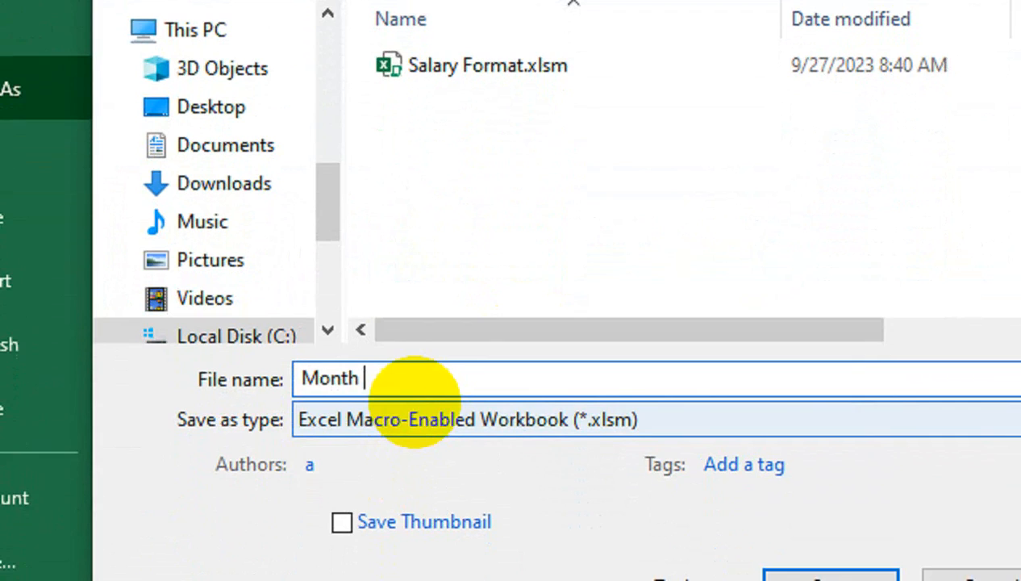
{"action": "key", "text": "BackSpace"}
{"action": "key", "text": "BackSpace"}
{"action": "key", "text": "BackSpace"}
{"action": "key", "text": "BackSpace"}
{"action": "key", "text": "BackSpace"}
{"action": "key", "text": "BackSpace"}
{"action": "key", "text": "BackSpace"}
- Name the copy Sep and save it as an Excel Macro-Enabled Workbook
{"action": "type", "text": "Sep"}
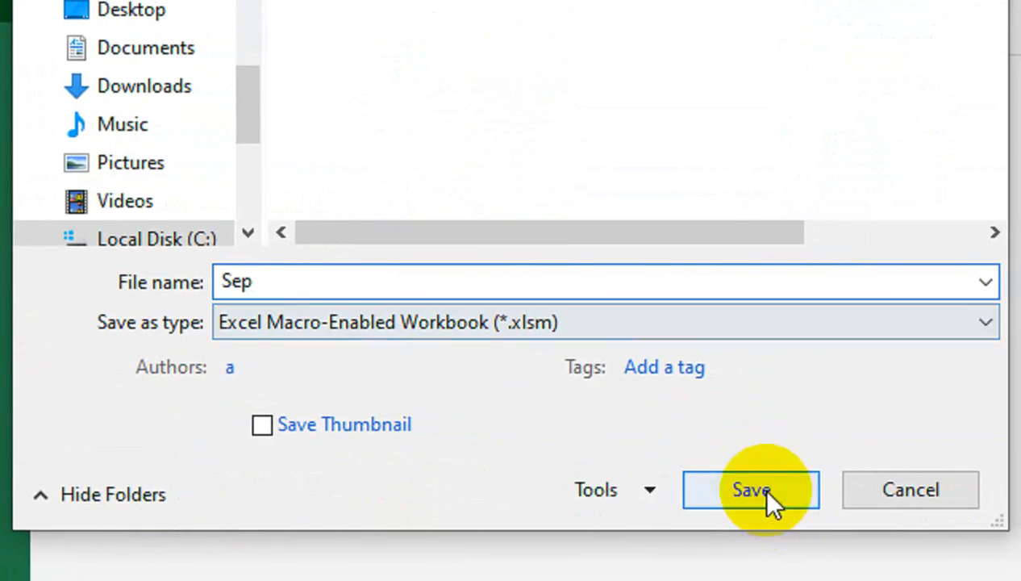
{"action": "left_click", "coordinate": [839, 576]}
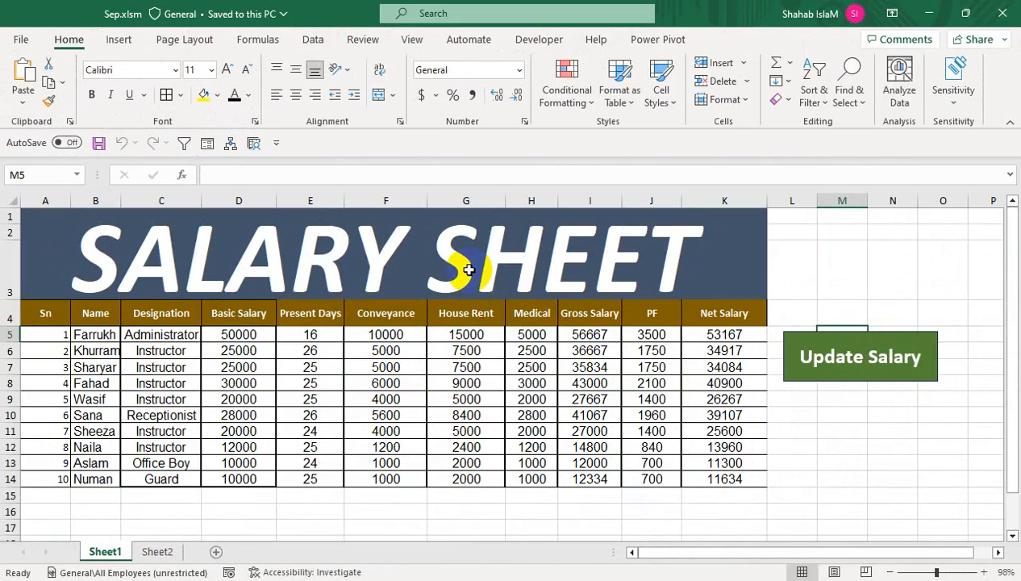
- Close the Sep workbook and open Salary Format.xlsm from the Salary folder on the desktop
{"action": "left_click", "coordinate": [21, 39]}
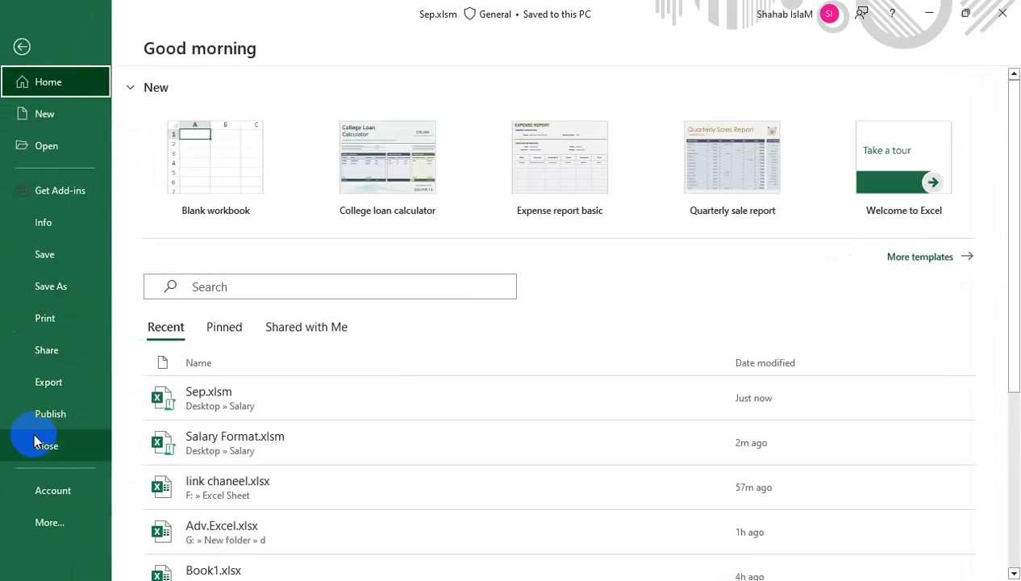
{"action": "left_click", "coordinate": [34, 440]}
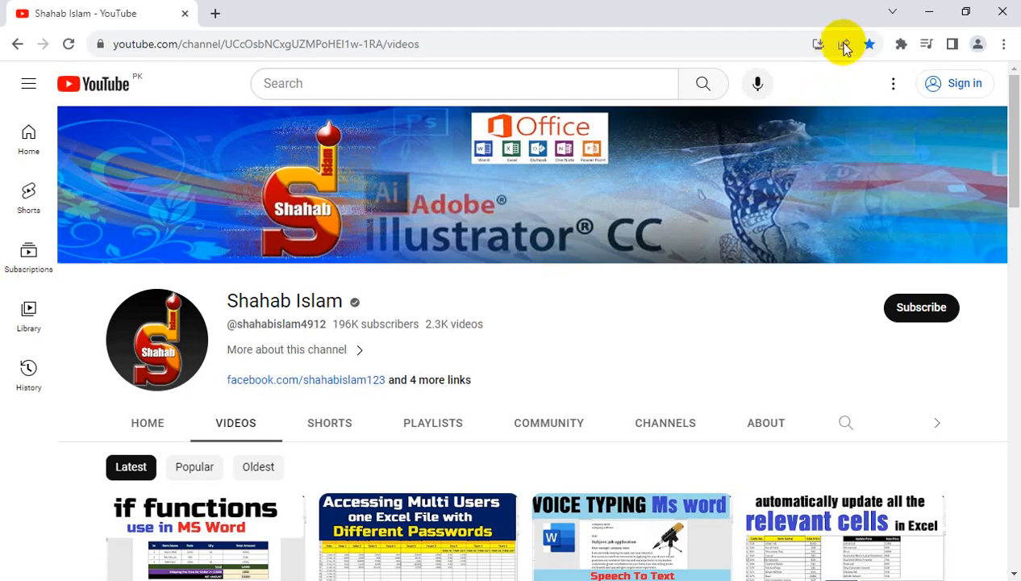
{"action": "left_click", "coordinate": [929, 11]}
{"action": "double_click", "coordinate": [148, 349]}
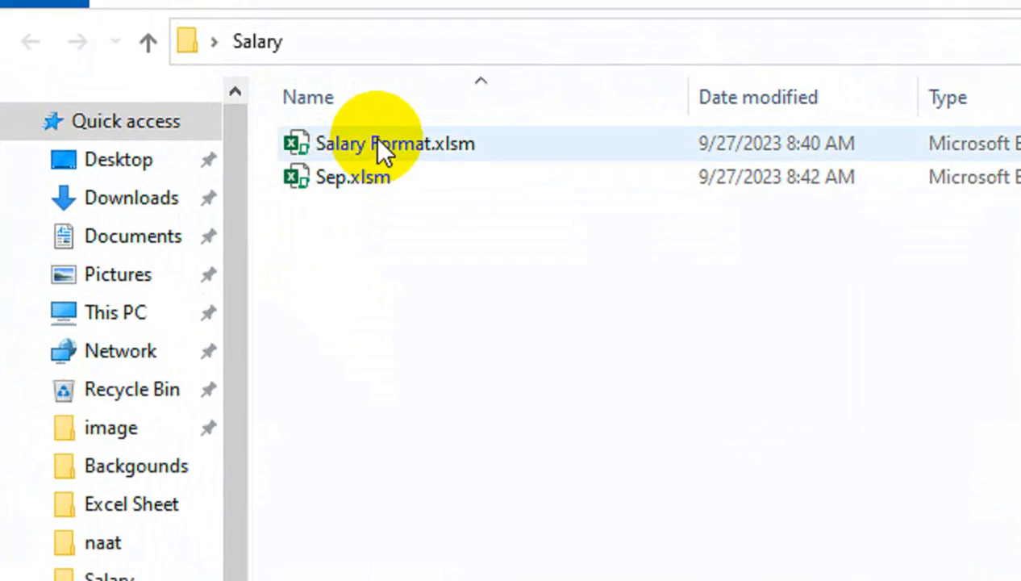
{"action": "double_click", "coordinate": [192, 105]}
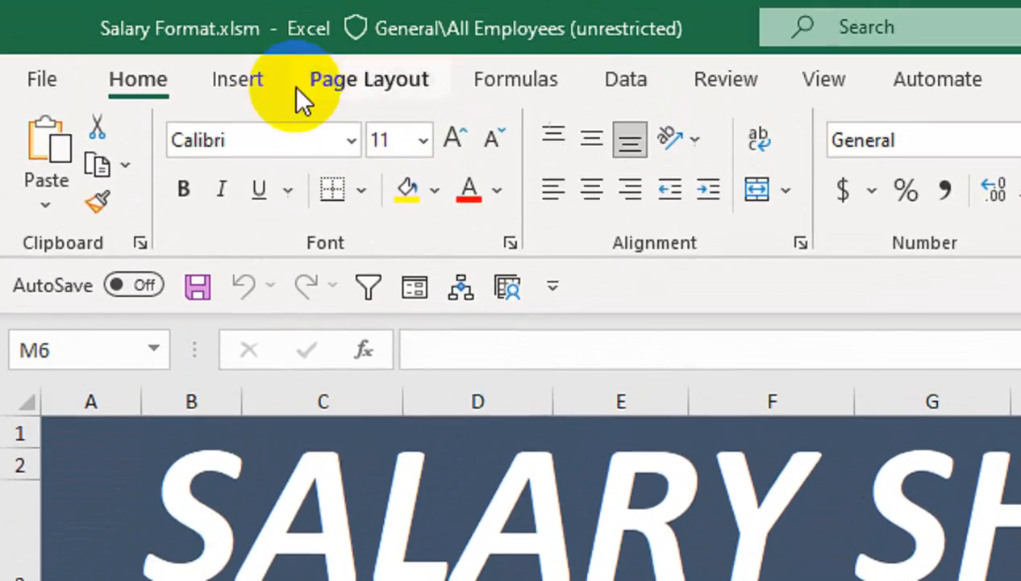
- Draw a rectangle about 1.69" wide and 0.49" high beside the table, across columns L to O from row 5
{"action": "left_click", "coordinate": [239, 81]}
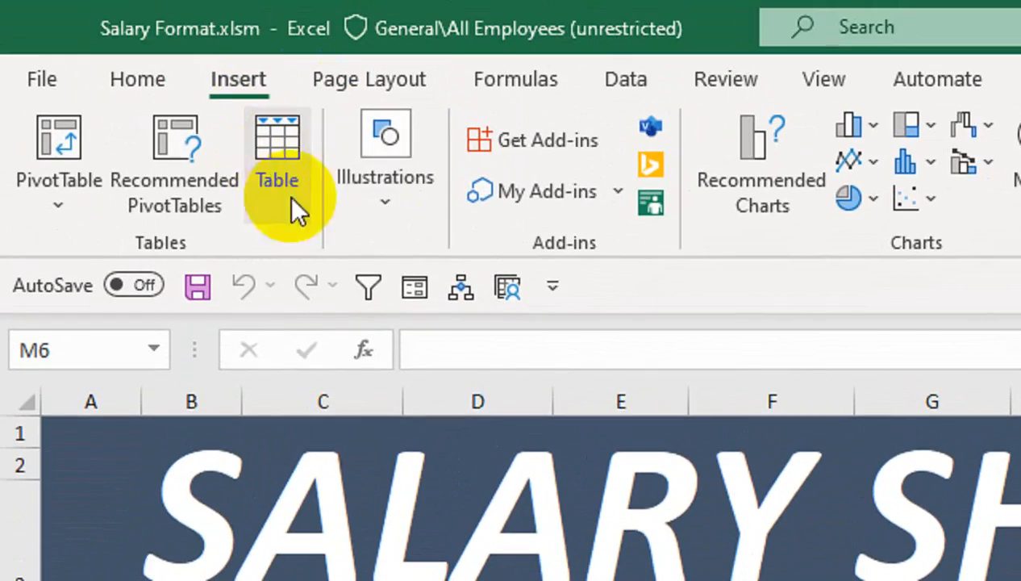
{"action": "left_click", "coordinate": [379, 207]}
{"action": "left_click", "coordinate": [468, 355]}
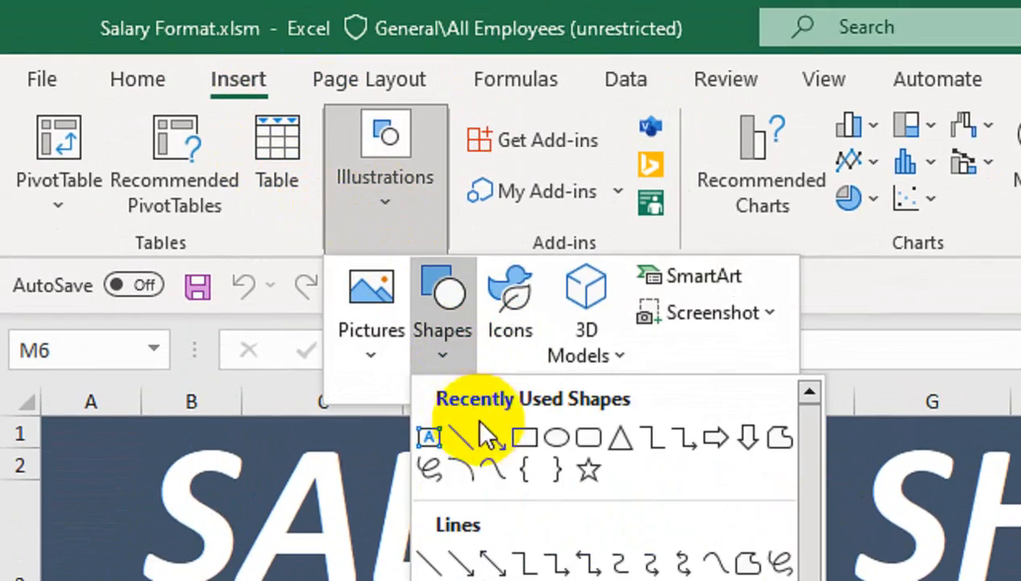
{"action": "left_click", "coordinate": [476, 428]}
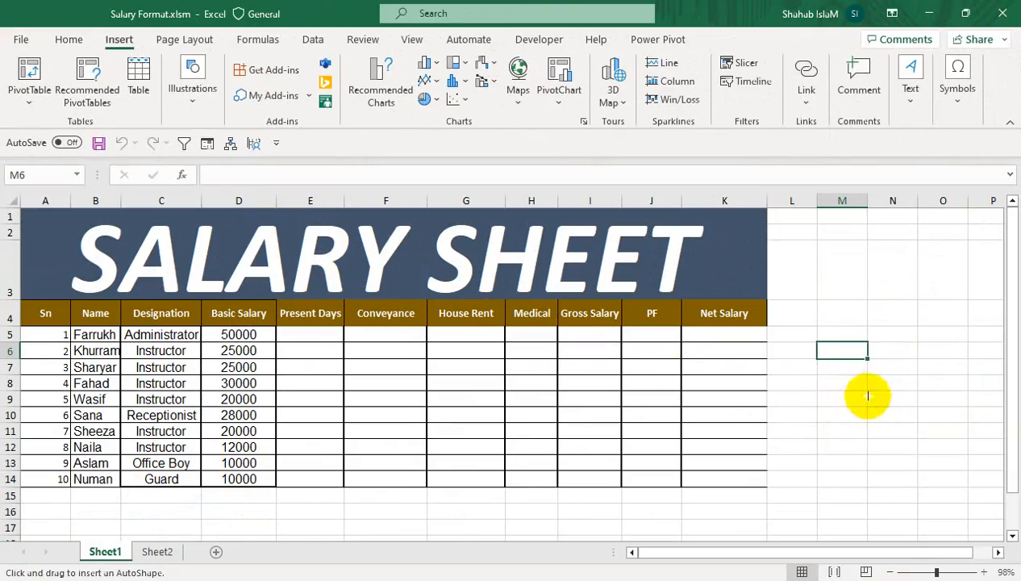
{"action": "left_click_drag", "start_coordinate": [800, 329], "coordinate": [928, 366]}
- Assign Macro2 to the new blue rectangle beside the table
{"action": "right_click", "coordinate": [840, 336]}
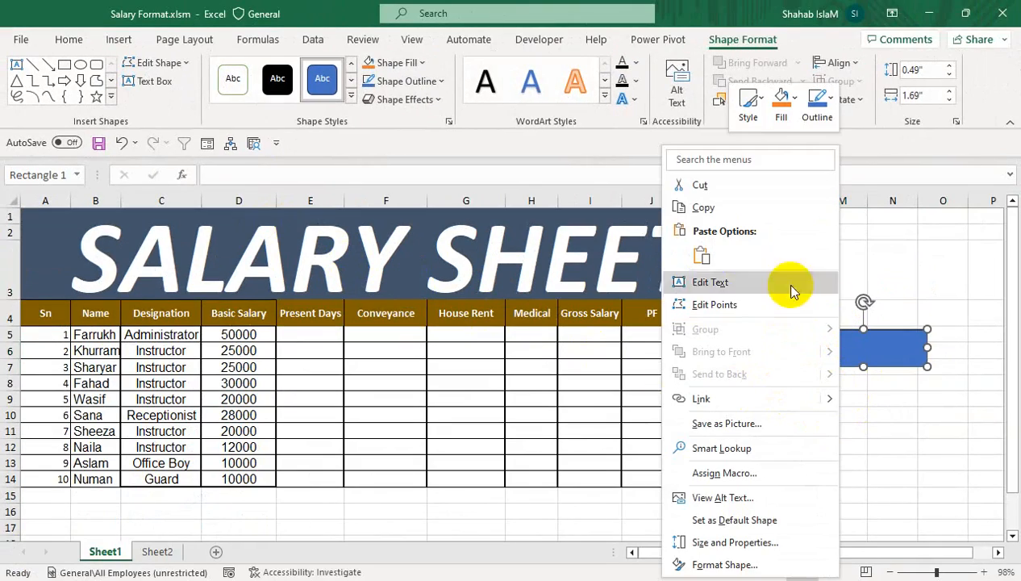
{"action": "left_click", "coordinate": [731, 472]}
{"action": "left_click", "coordinate": [594, 353]}
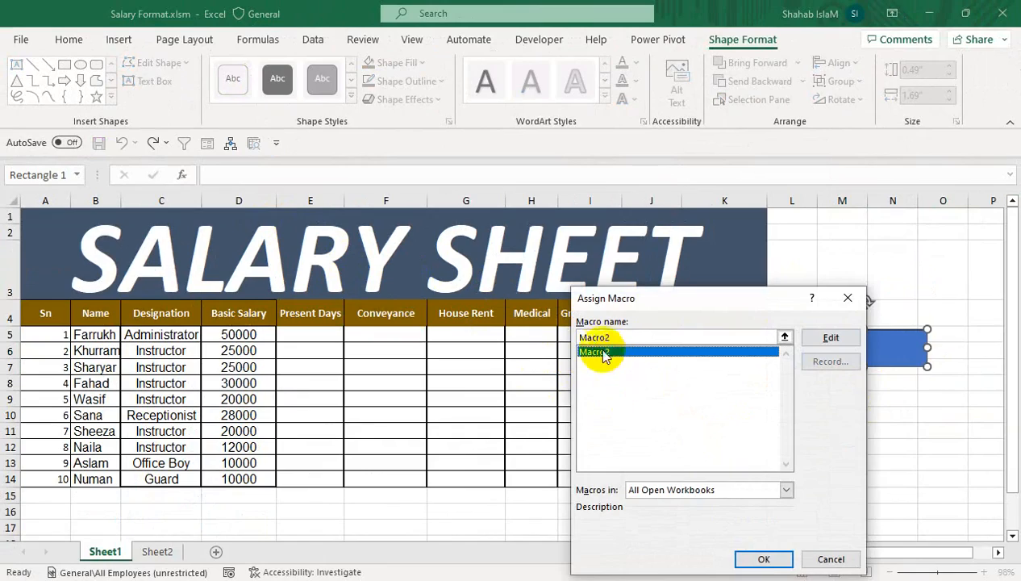
{"action": "left_click", "coordinate": [762, 558]}
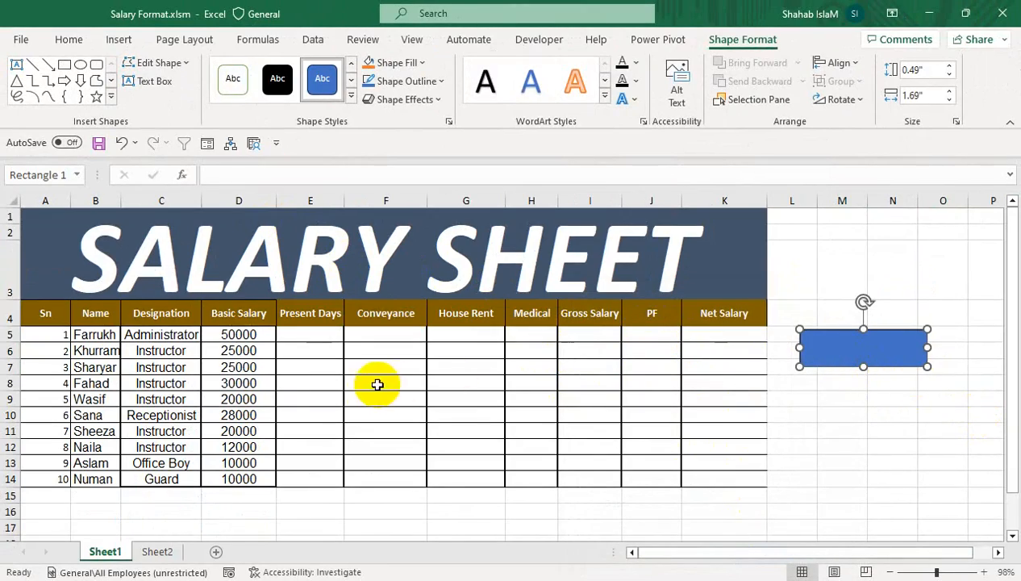
- On Sheet2, mark the employee in row 5 absent with "a" for days 2, 13 and 19
{"action": "left_click", "coordinate": [161, 552]}
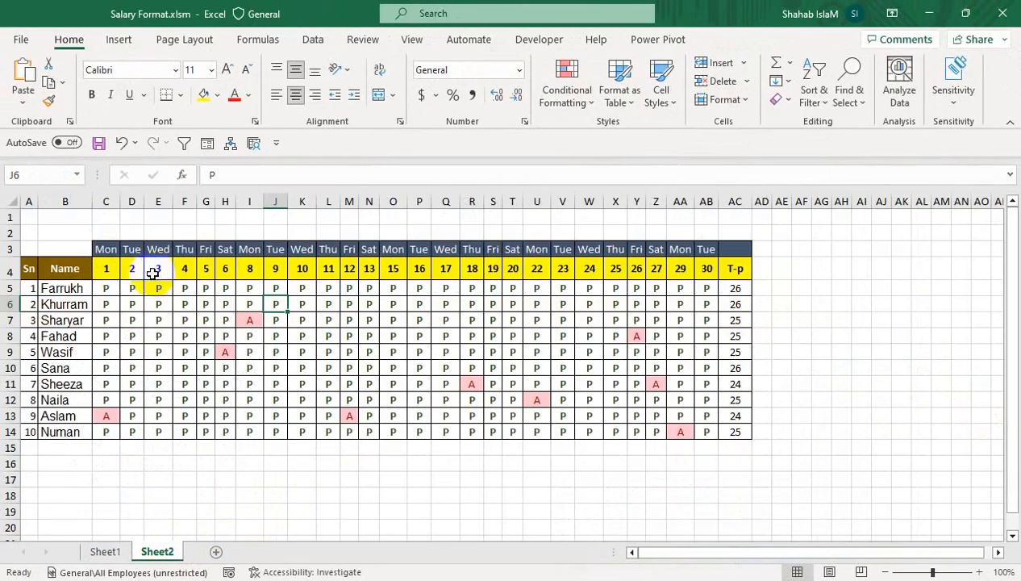
{"action": "left_click", "coordinate": [129, 287]}
{"action": "type", "text": "a"}
{"action": "left_click", "coordinate": [369, 288]}
{"action": "type", "text": "a"}
{"action": "left_click", "coordinate": [472, 288]}
{"action": "left_click", "coordinate": [472, 320]}
{"action": "left_click", "coordinate": [493, 288]}
{"action": "type", "text": "s"}
{"action": "left_click", "coordinate": [514, 336]}
{"action": "left_click", "coordinate": [492, 288]}
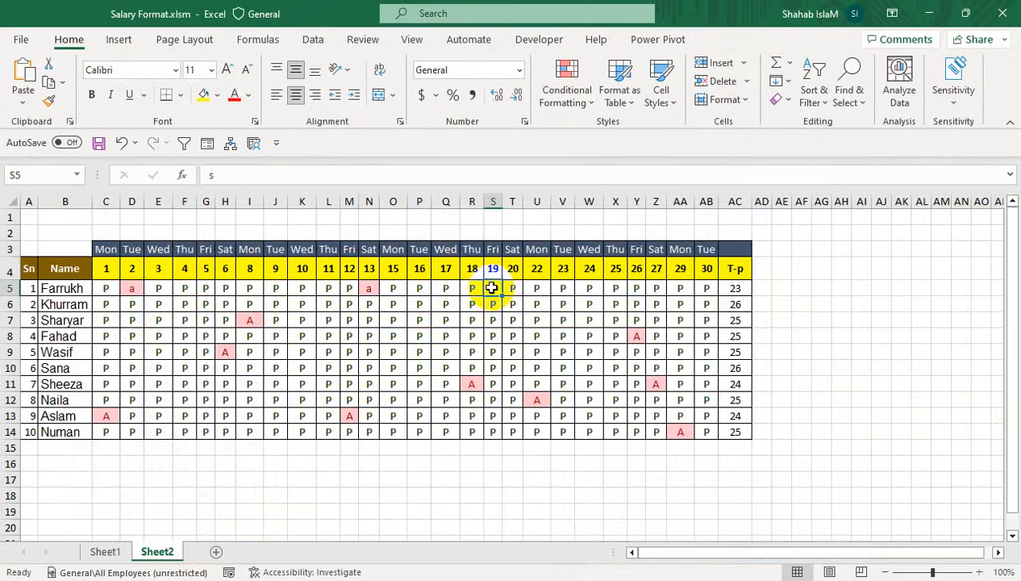
{"action": "type", "text": "a"}
{"action": "left_click", "coordinate": [493, 336]}
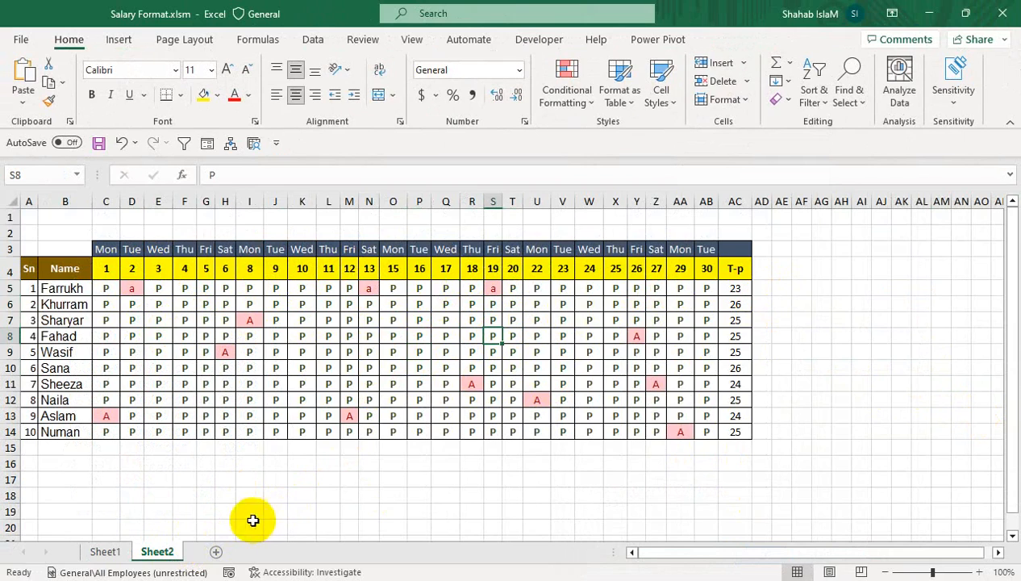
- Return to Sheet1 and run the macro assigned to the blue rectangle to fill in the salaries
{"action": "left_click", "coordinate": [107, 552]}
{"action": "right_click", "coordinate": [823, 352]}
{"action": "key", "text": "Escape"}
{"action": "left_click", "coordinate": [830, 355]}
{"action": "left_click", "coordinate": [834, 292]}
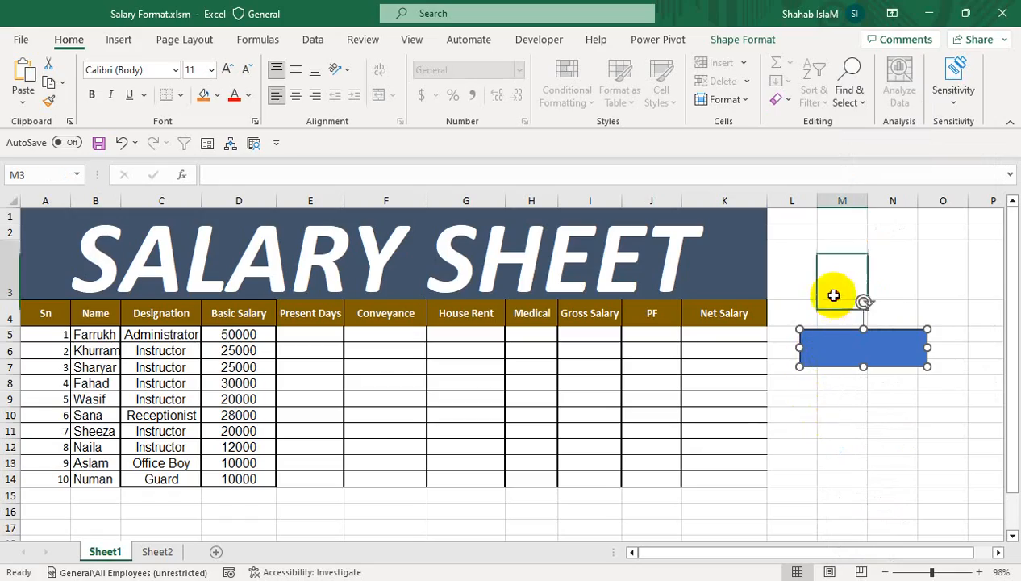
{"action": "left_click", "coordinate": [889, 354]}
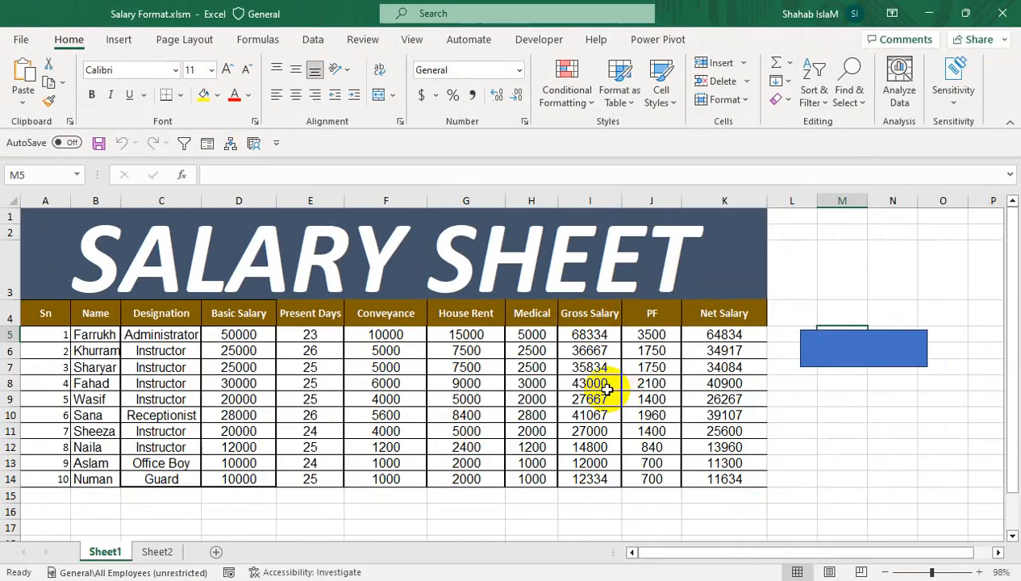
- Close the Salary Format workbook without saving and open Sep.xlsm from the Salary folder
{"action": "left_click", "coordinate": [1003, 14]}
{"action": "left_click", "coordinate": [533, 319]}
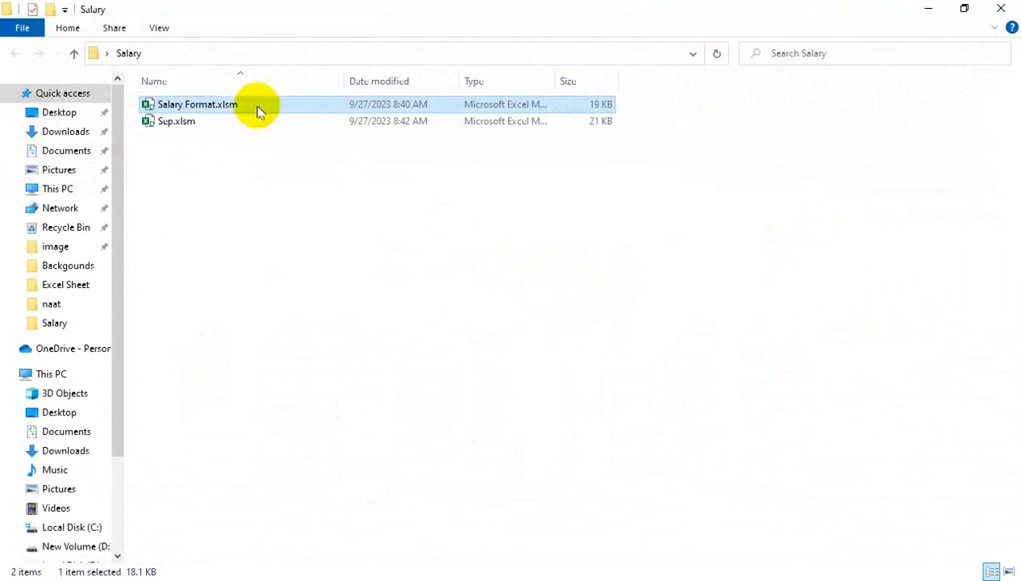
{"action": "double_click", "coordinate": [337, 243]}
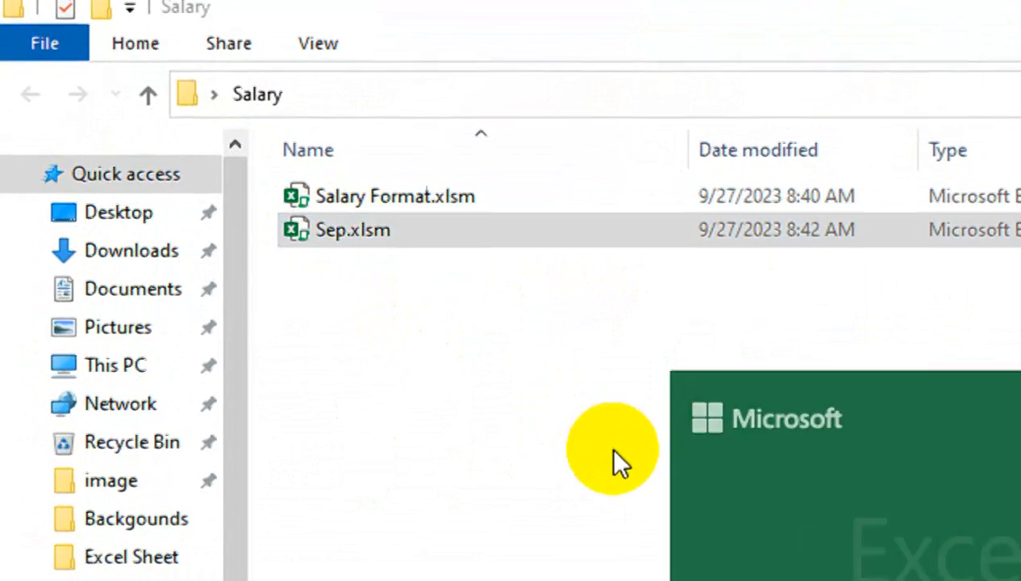